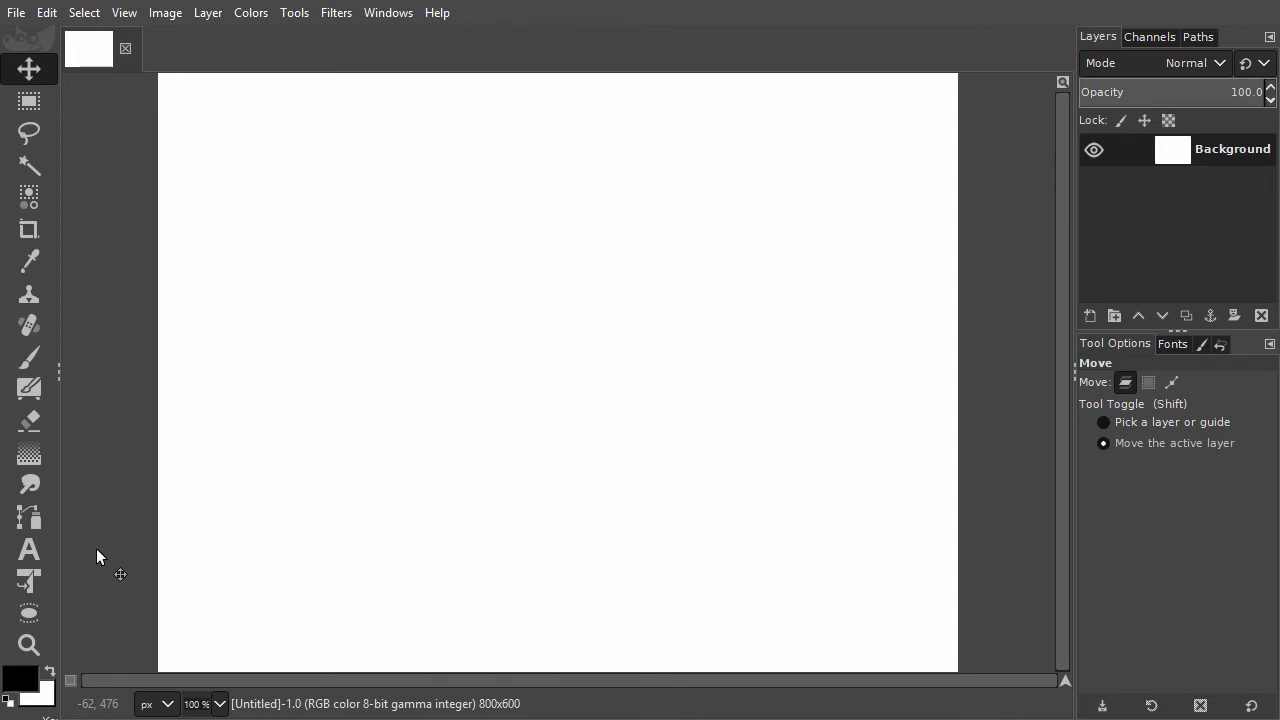
# - Draw a text box of about 447 by 307 pixels near the canvas's top-left
pyautogui.click(38, 545)
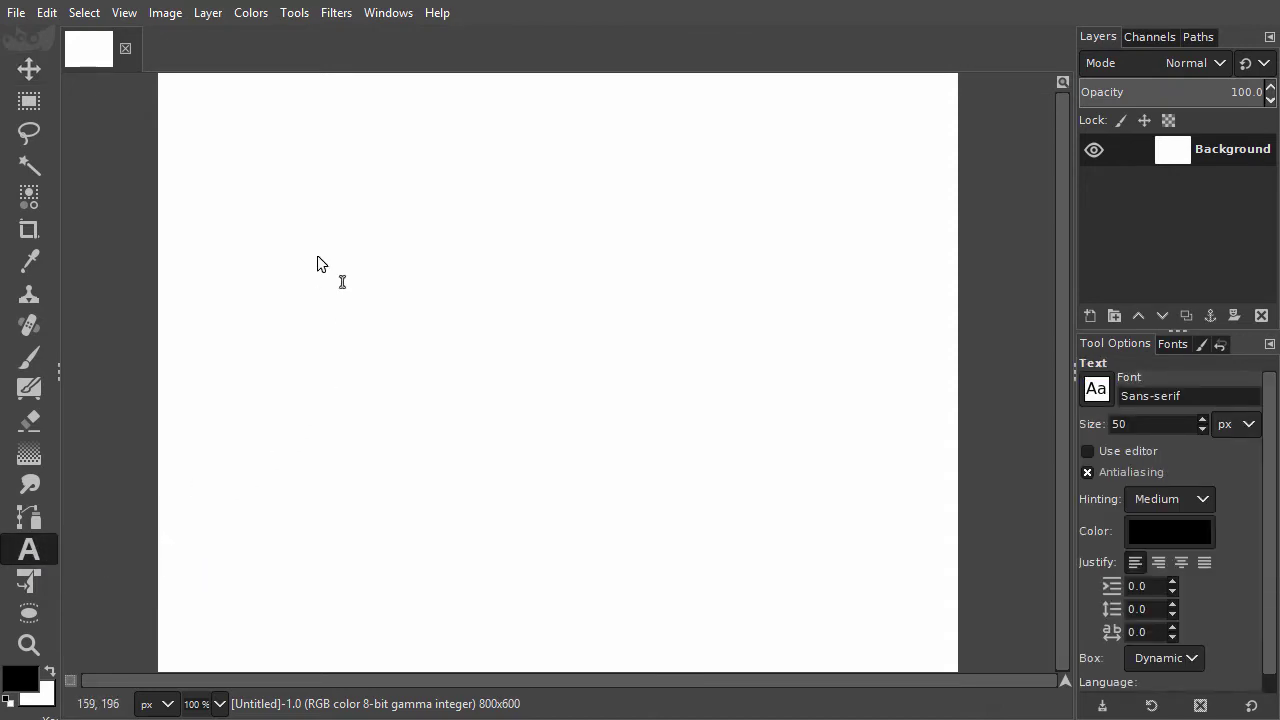
pyautogui.moveTo(314, 179); pyautogui.dragTo(769, 478)
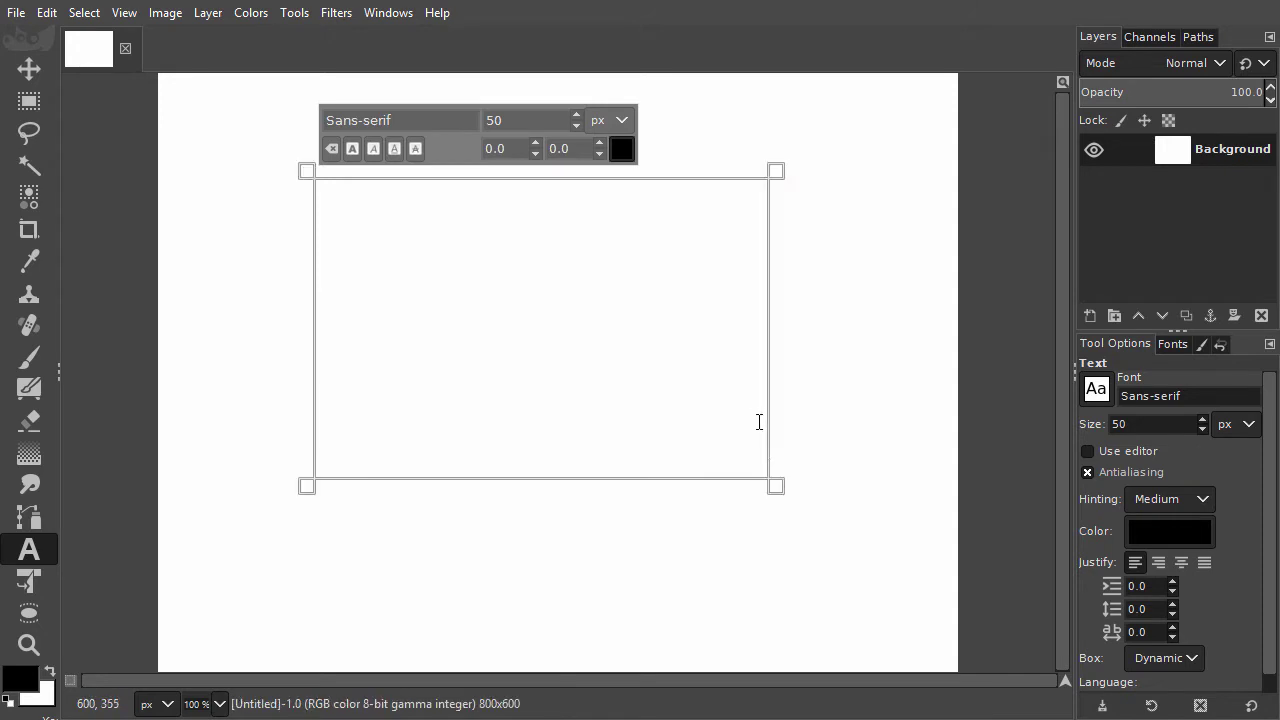
pyautogui.moveTo(769, 402)
pyautogui.mouseDown()
pyautogui.moveTo(790, 418)
pyautogui.moveTo(834, 418)
pyautogui.moveTo(785, 419)
pyautogui.mouseUp()
pyautogui.moveTo(731, 503); pyautogui.dragTo(825, 525)
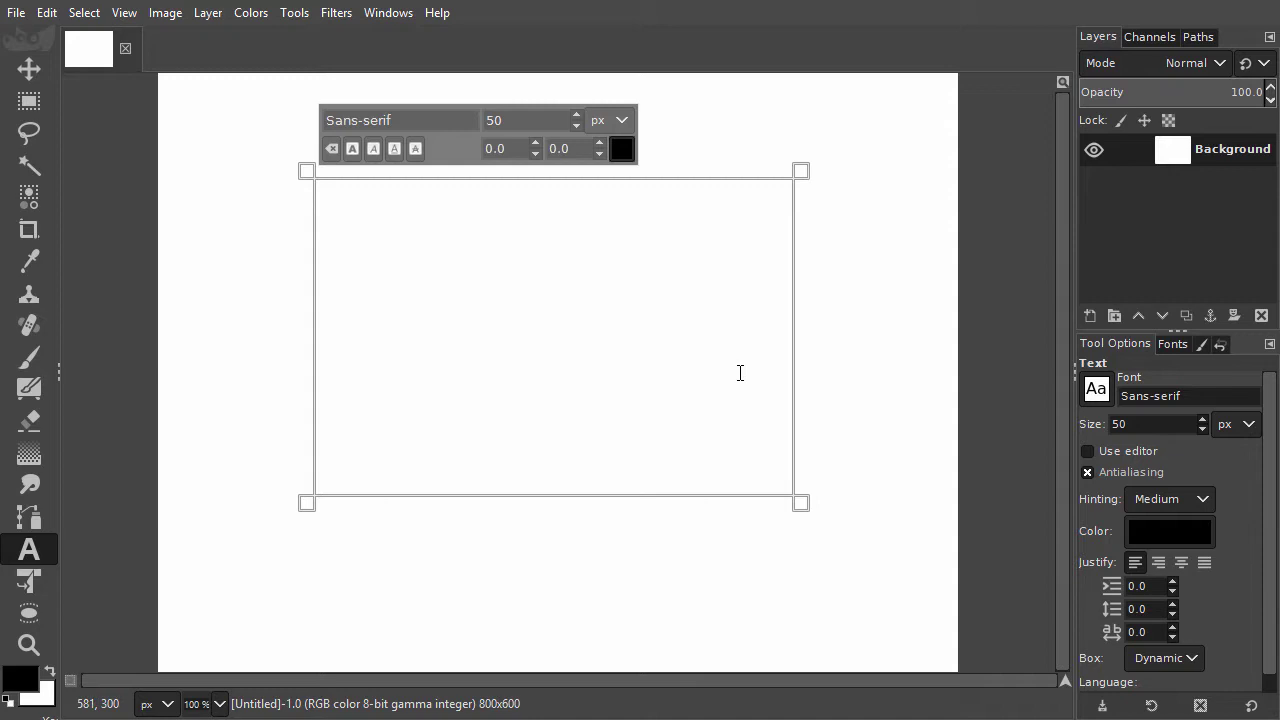
# - Type 'Gimp' and recolour it mid-grey (999999) by raising HSV value to about 60
pyautogui.write('G')
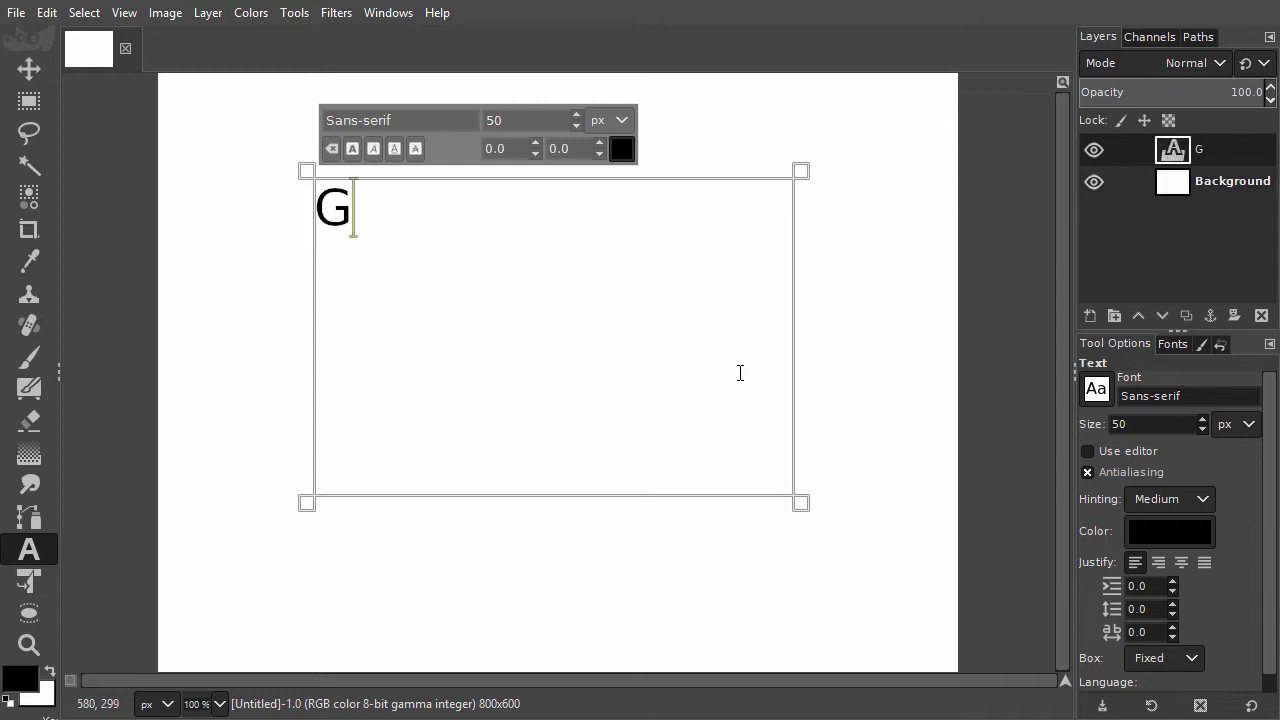
pyautogui.write('imp')
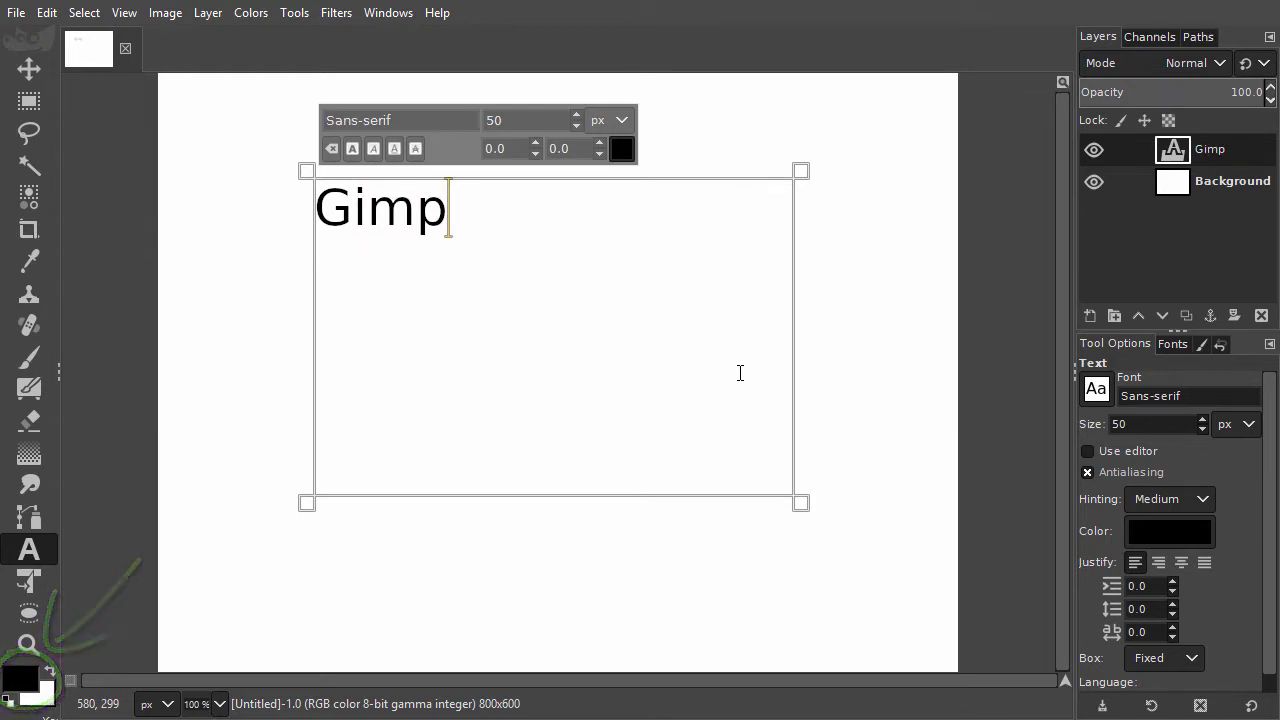
pyautogui.click(1141, 536)
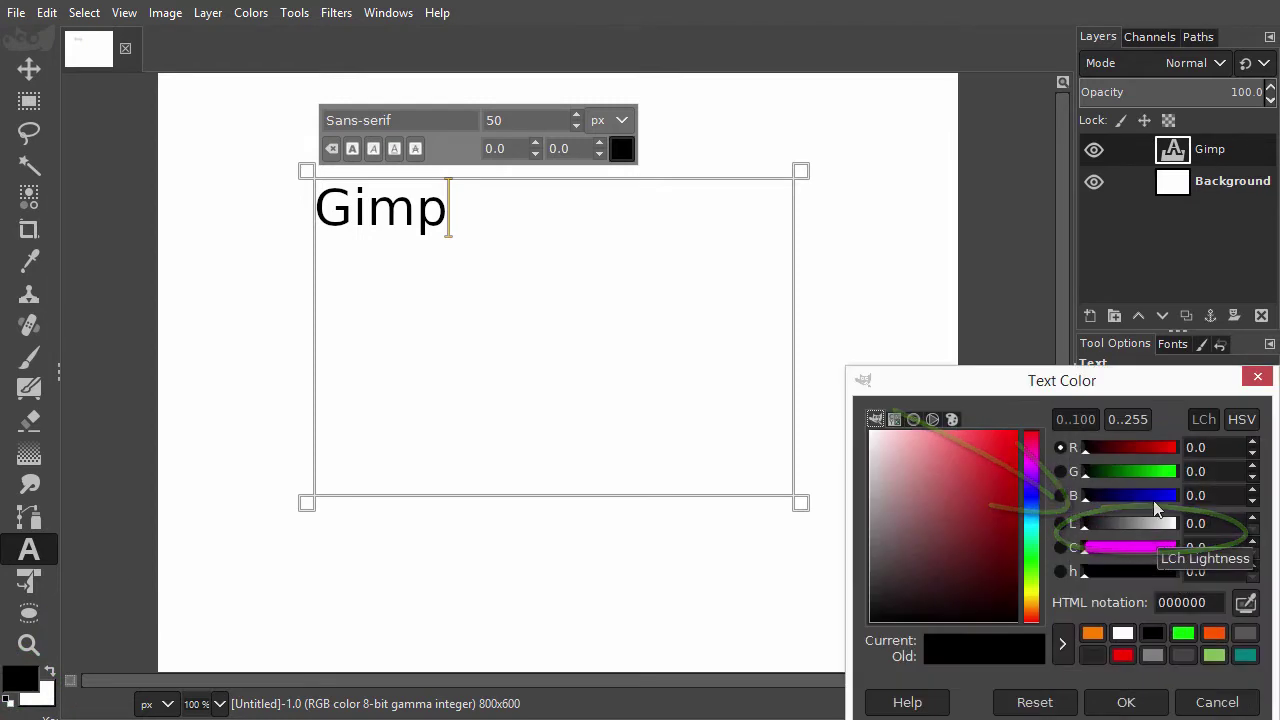
pyautogui.click(1248, 422)
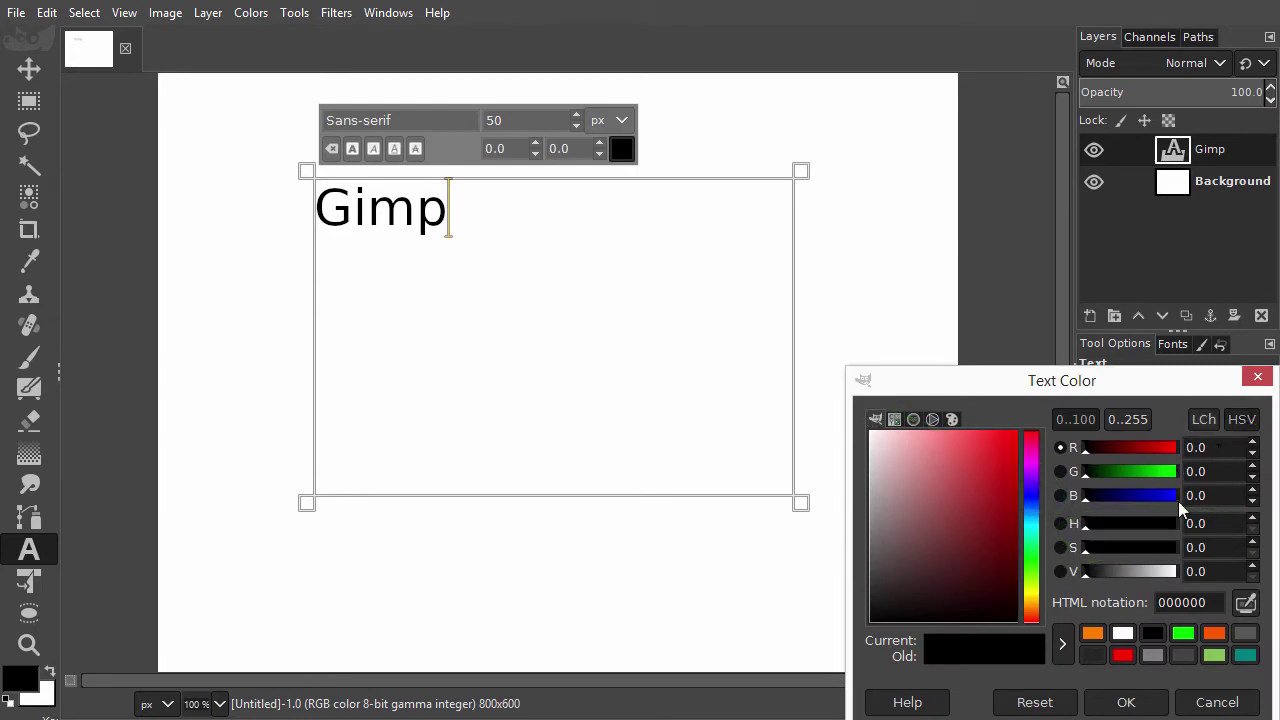
pyautogui.moveTo(1124, 576); pyautogui.dragTo(1140, 578)
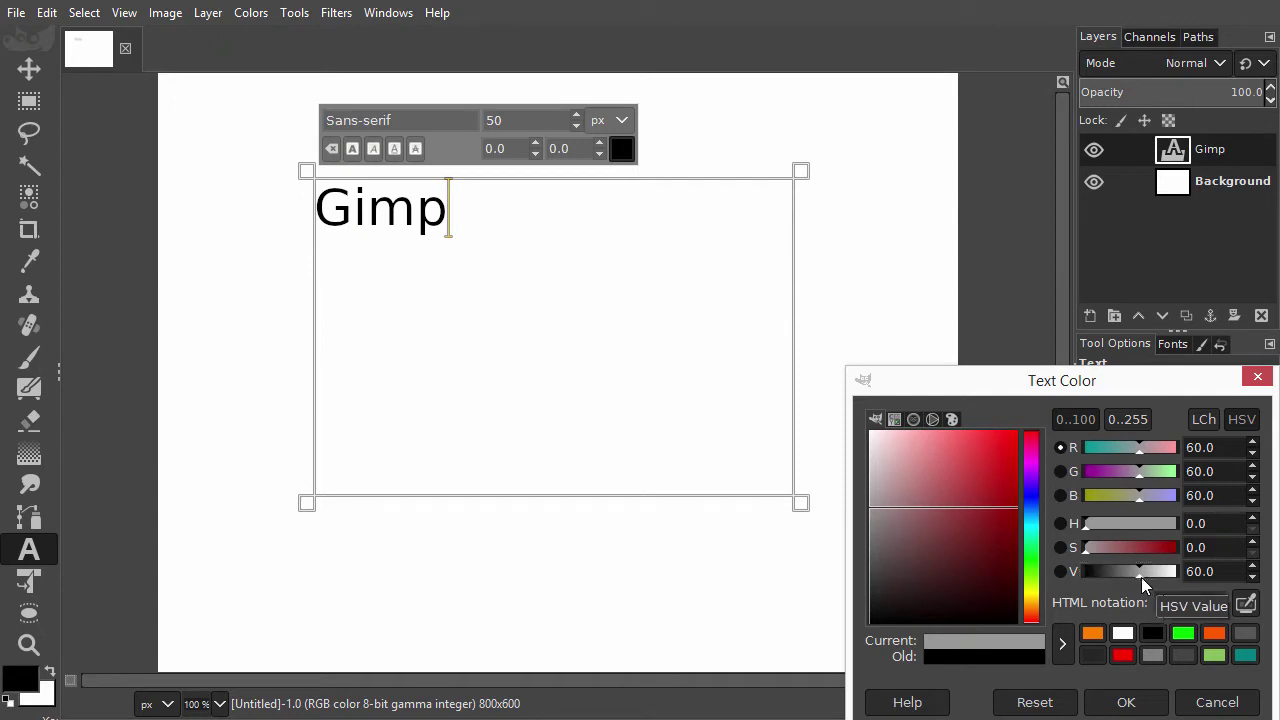
pyautogui.click(1125, 702)
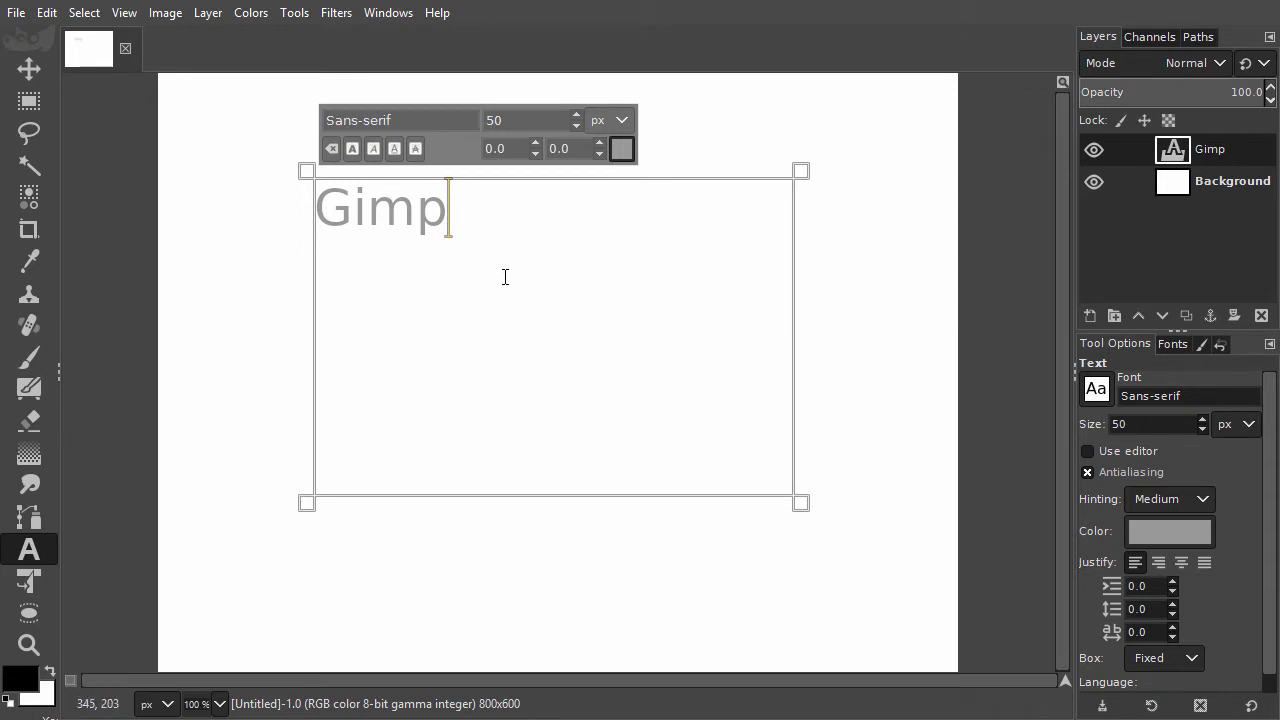
# - Extend the text to 'Gimp text' and move the layer down, then back to the top-left
pyautogui.write('text')
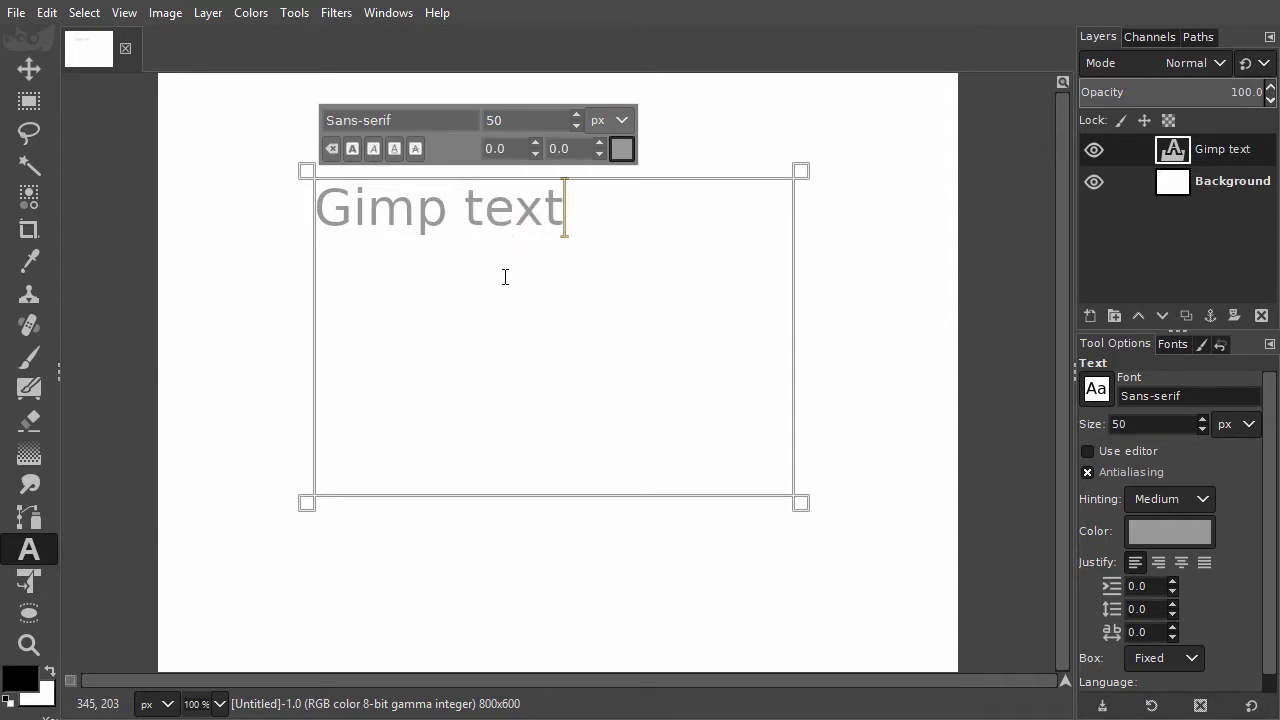
pyautogui.press('alt')
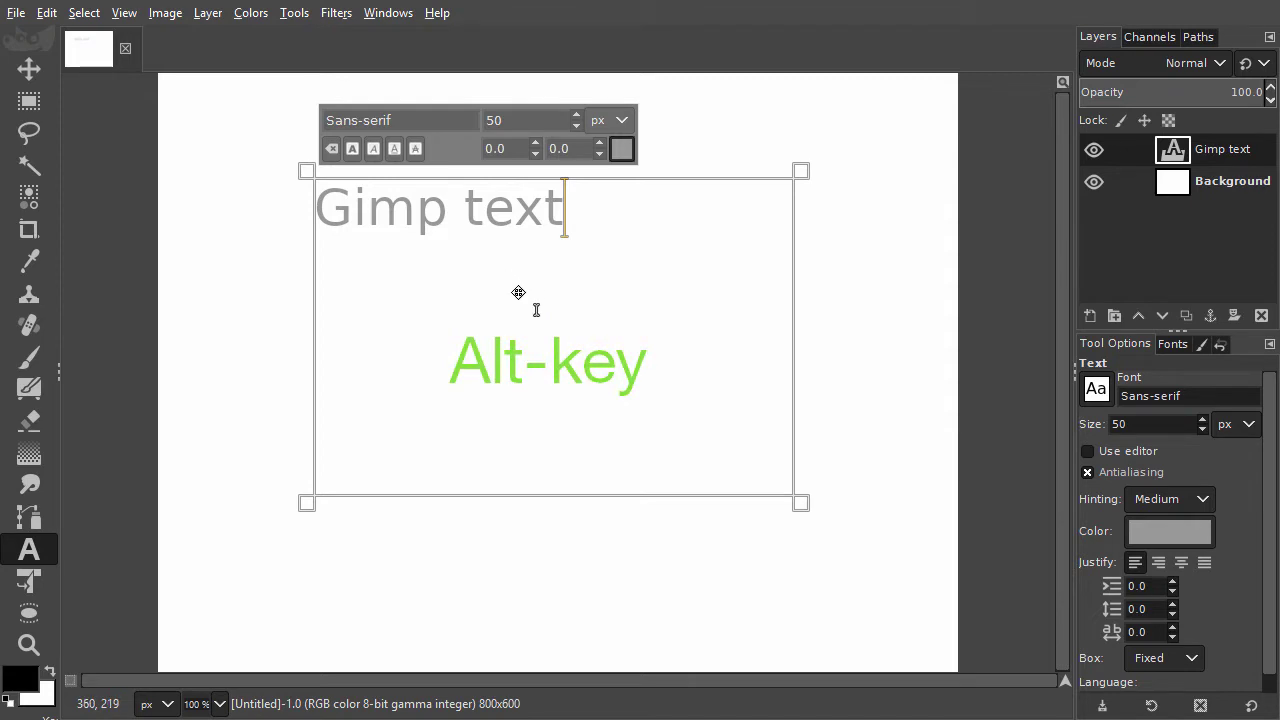
pyautogui.moveTo(536, 310); pyautogui.dragTo(594, 426)
pyautogui.moveTo(673, 478); pyautogui.dragTo(604, 367)
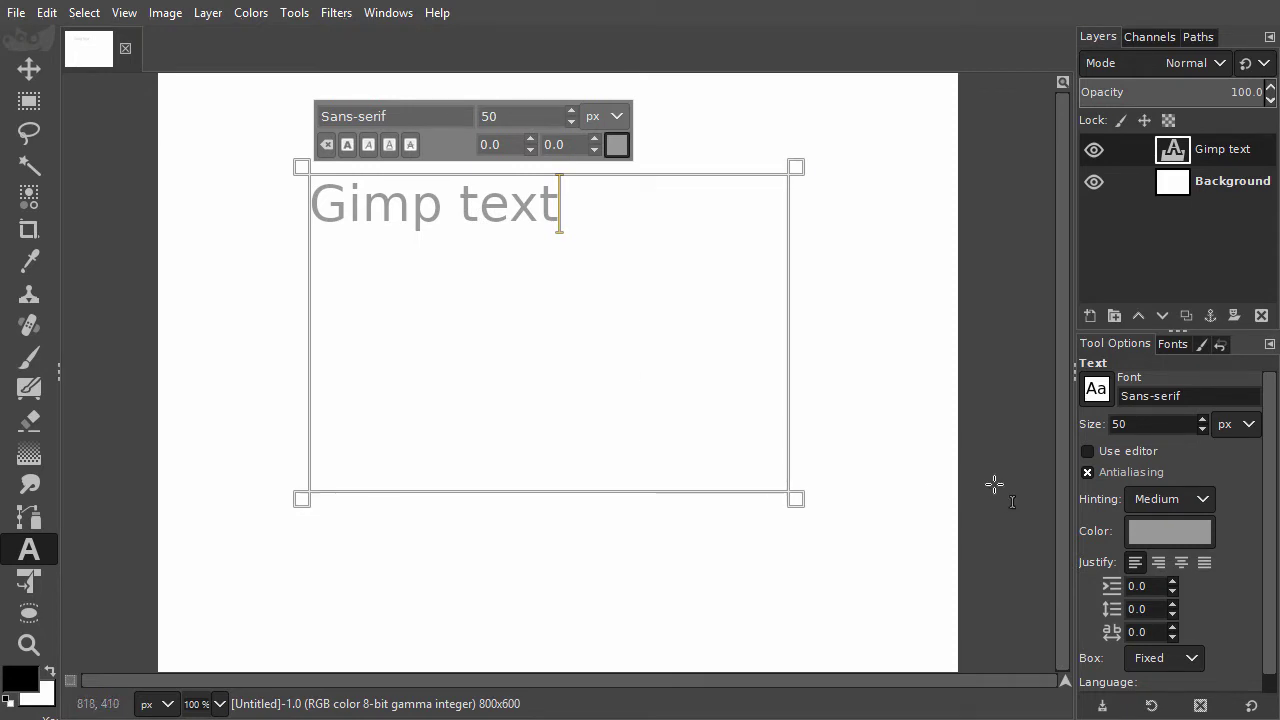
# - Try font sizes in the Size field, starting from 50, and settle on 35 px
pyautogui.click(1138, 425)
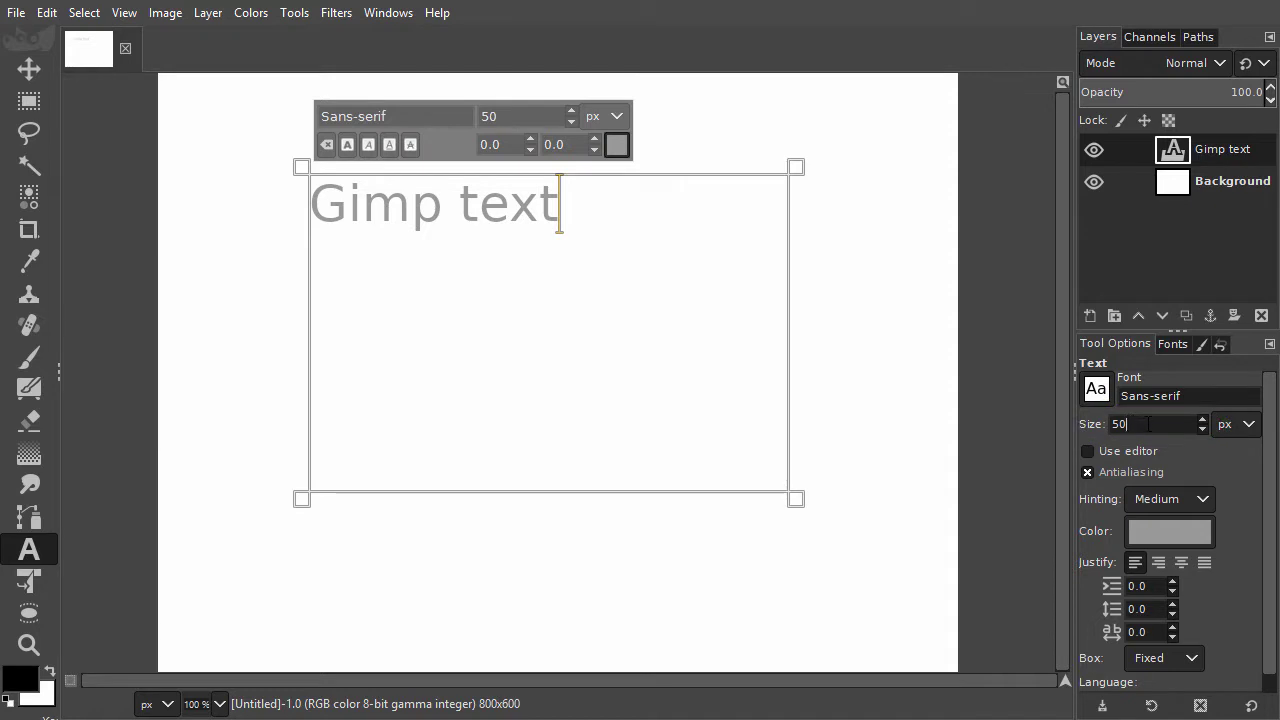
pyautogui.scroll(8, 1146, 424)
pyautogui.scroll(6, 1146, 424)
pyautogui.scroll(-18, 1146, 424)
pyautogui.doubleClick(1146, 424)
pyautogui.write('50')
pyautogui.scroll(20, 1146, 424)
pyautogui.scroll(-9, 1146, 424)
pyautogui.scroll(-20, 1146, 424)
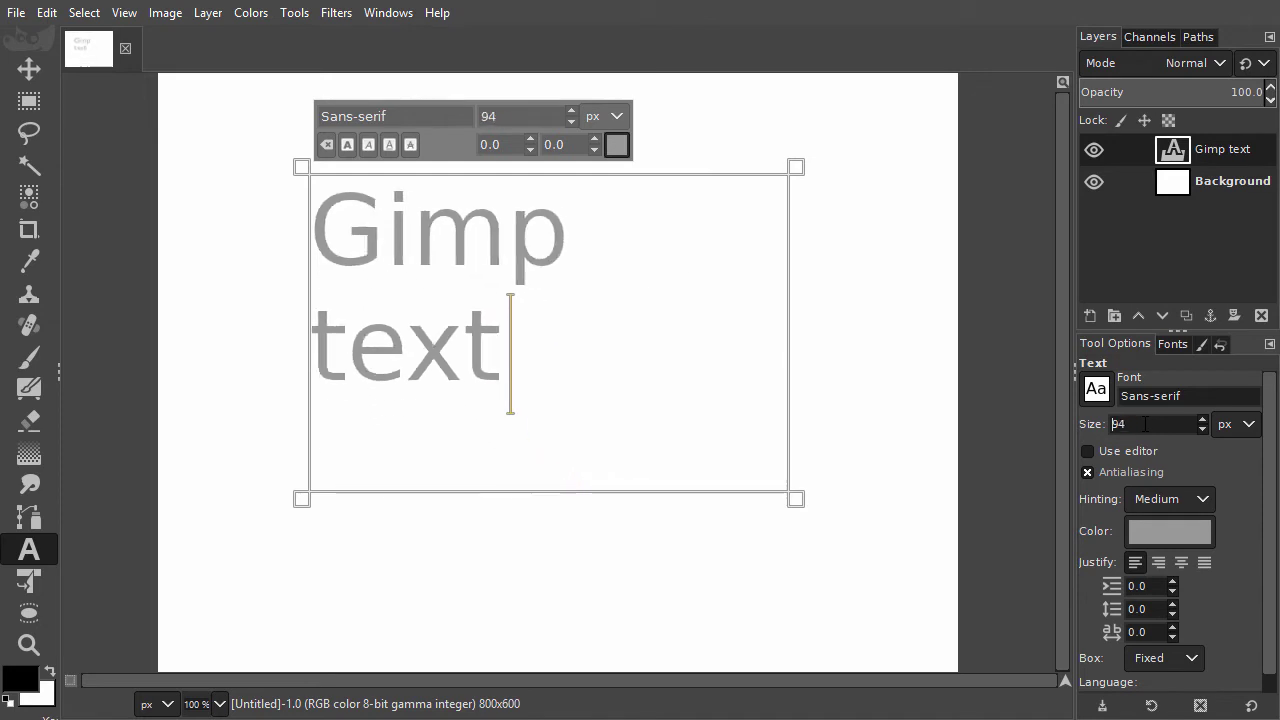
pyautogui.scroll(2, 1146, 424)
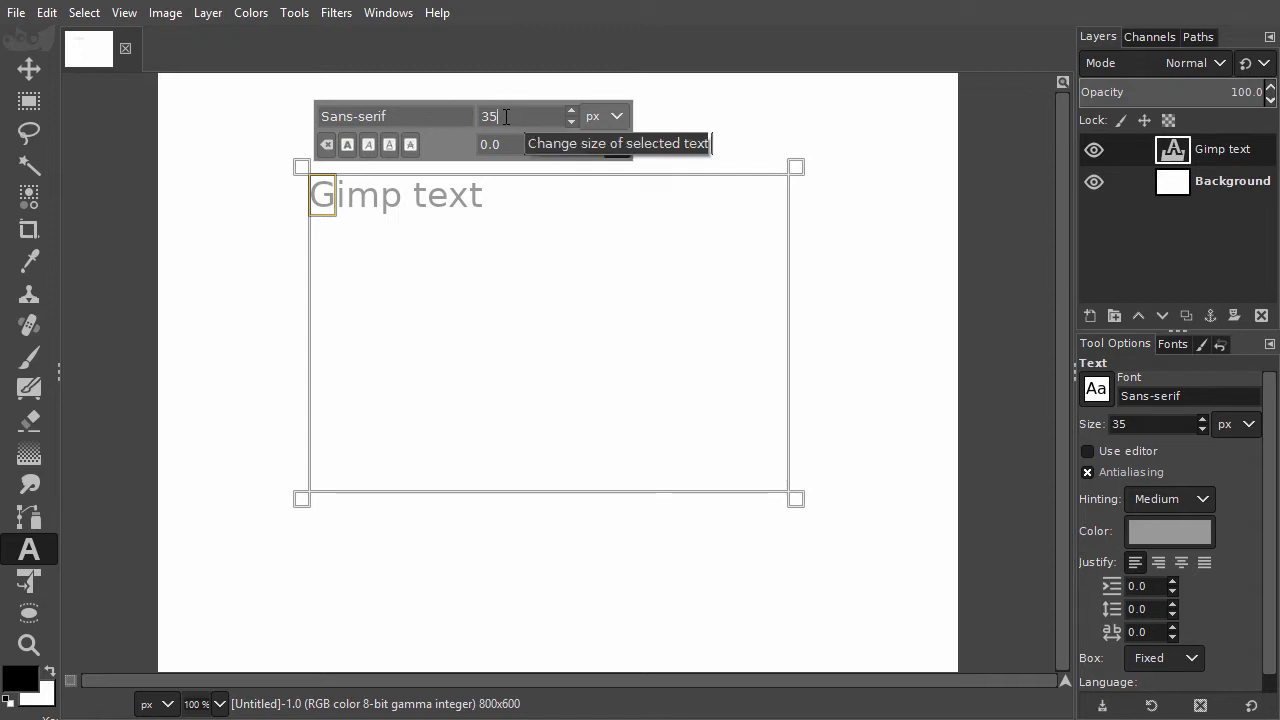
# - Enlarge the selected G, then try sizes for the whole text in the Size field
pyautogui.scroll(20, 505, 117)
pyautogui.scroll(20, 505, 117)
pyautogui.scroll(-20, 505, 117)
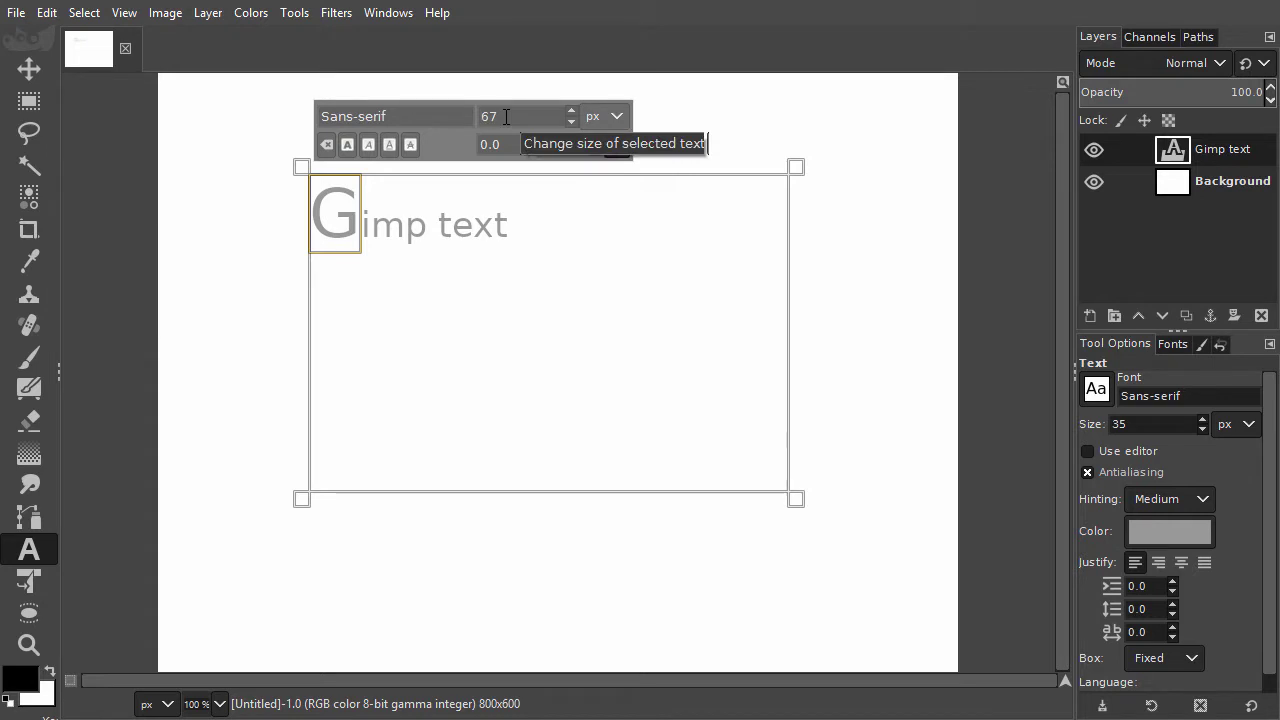
pyautogui.click(531, 243)
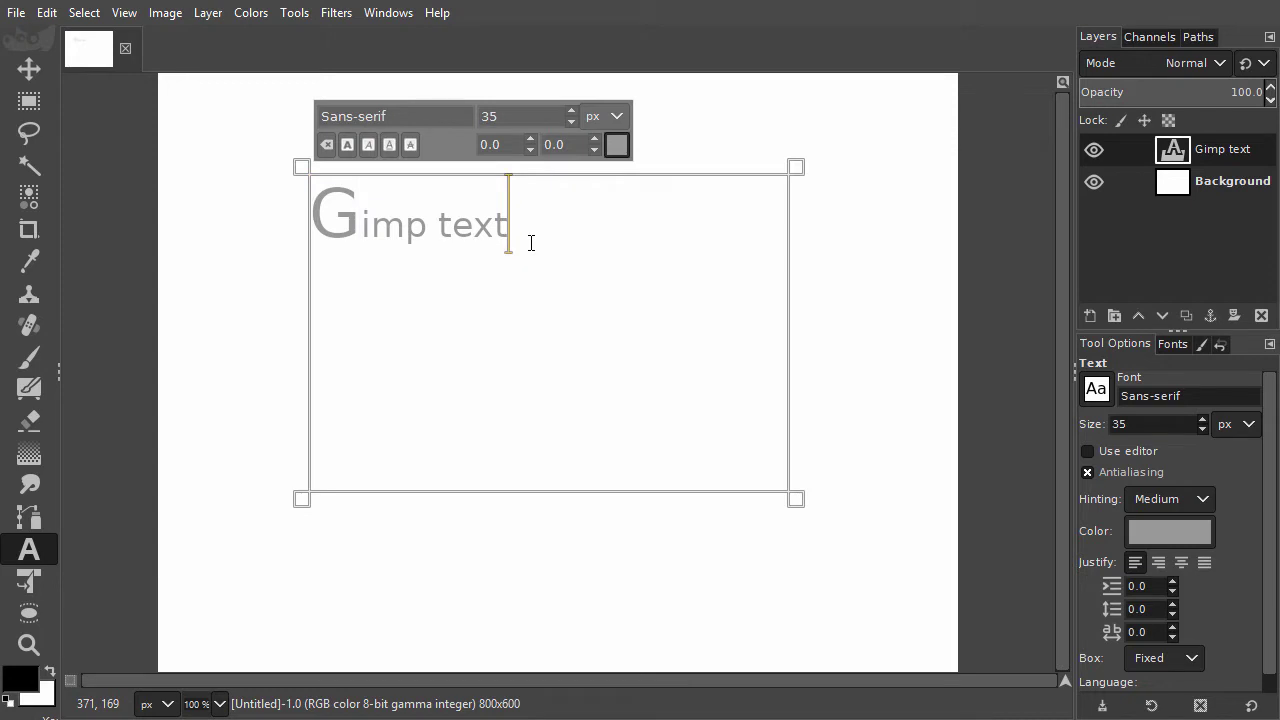
pyautogui.click(1140, 424)
pyautogui.scroll(20, 1130, 424)
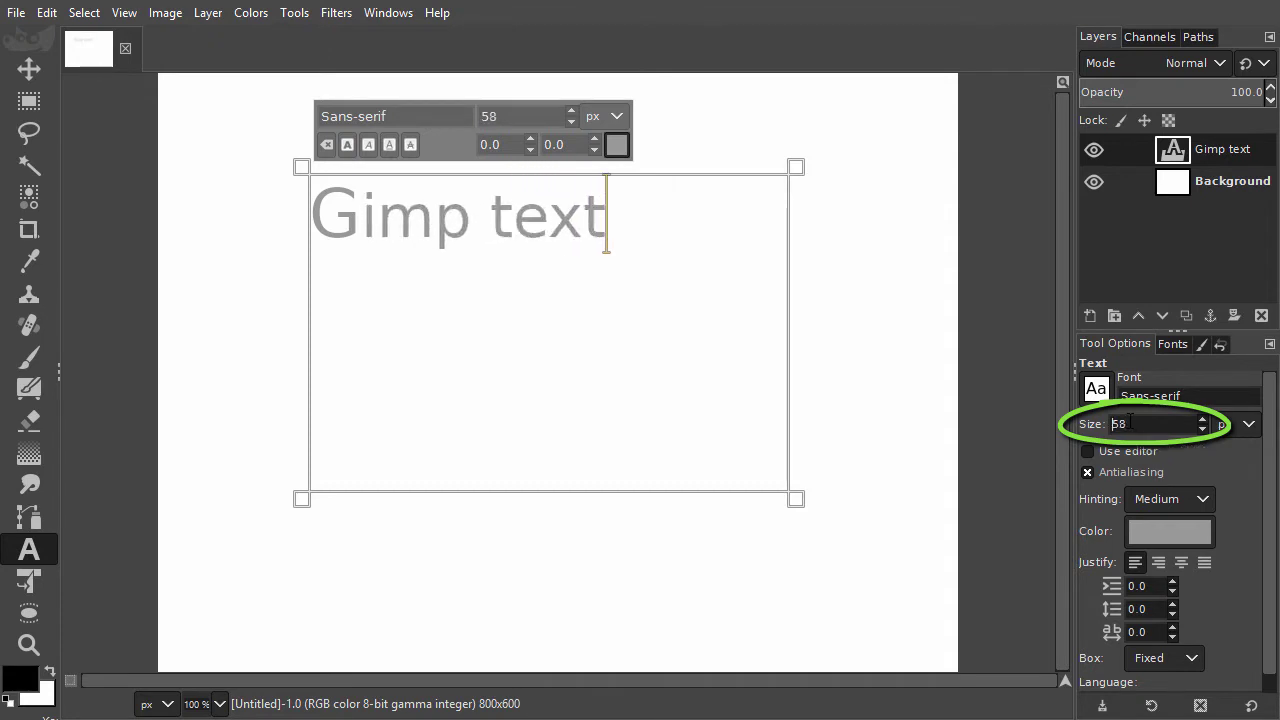
pyautogui.scroll(-20, 1130, 421)
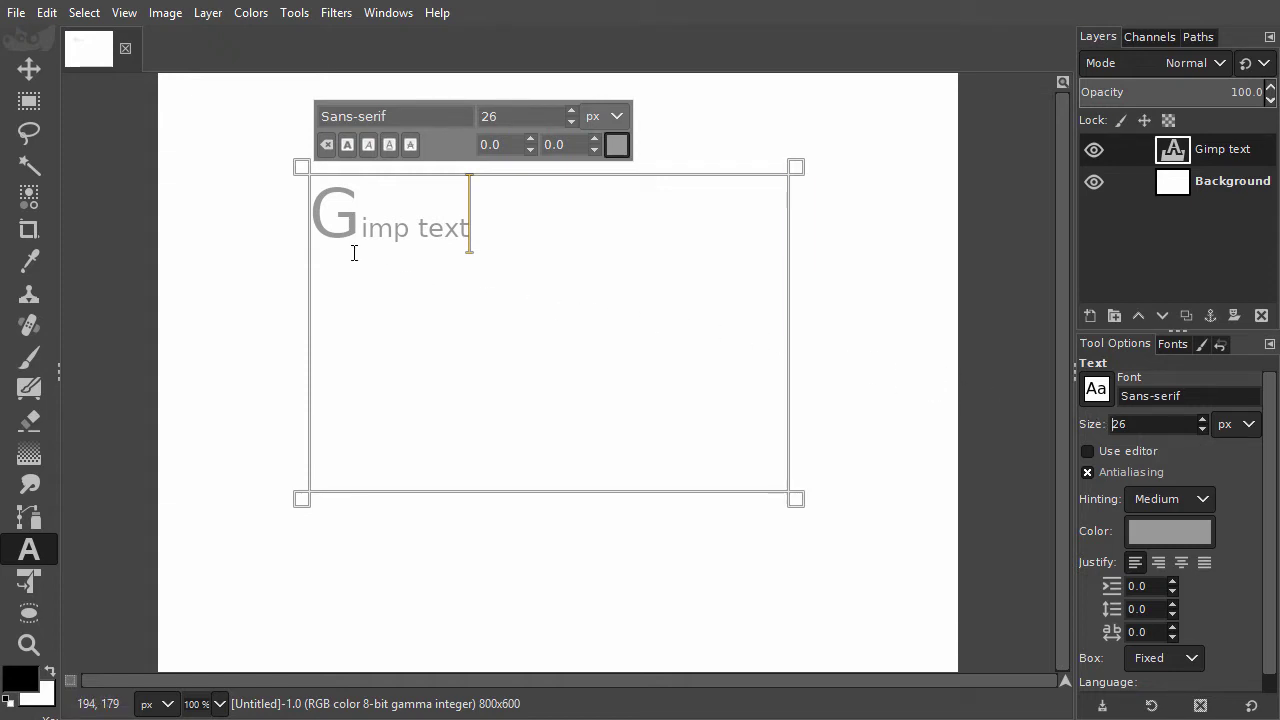
# - Clear the enlarged G's separate styling so all text is a uniform 66 px
pyautogui.click(334, 185)
pyautogui.moveTo(334, 185); pyautogui.dragTo(361, 188)
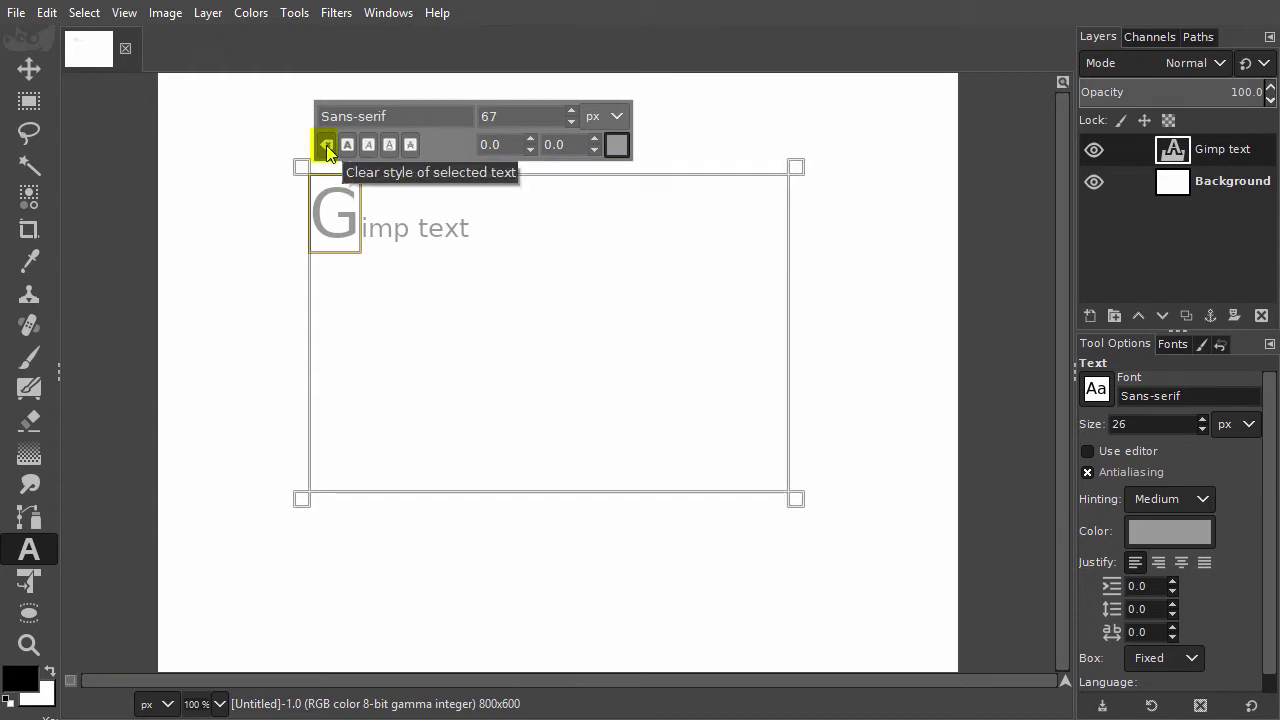
pyautogui.click(326, 148)
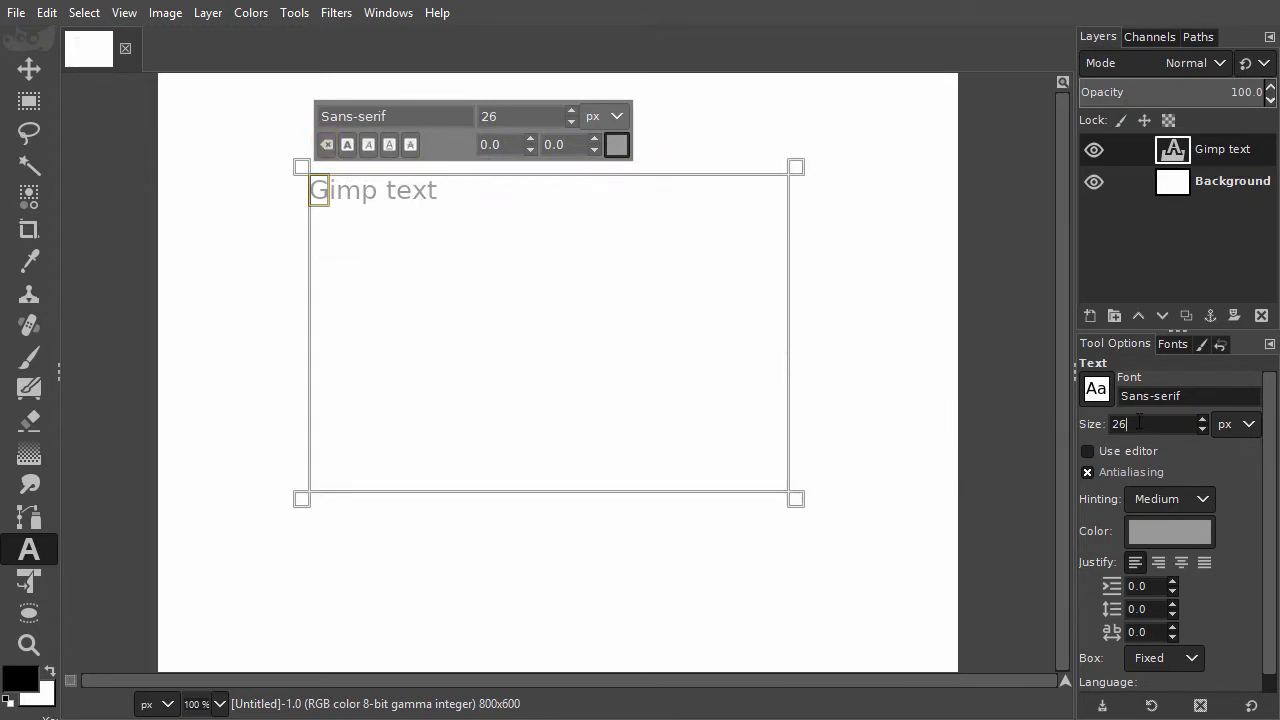
pyautogui.scroll(20, 1138, 422)
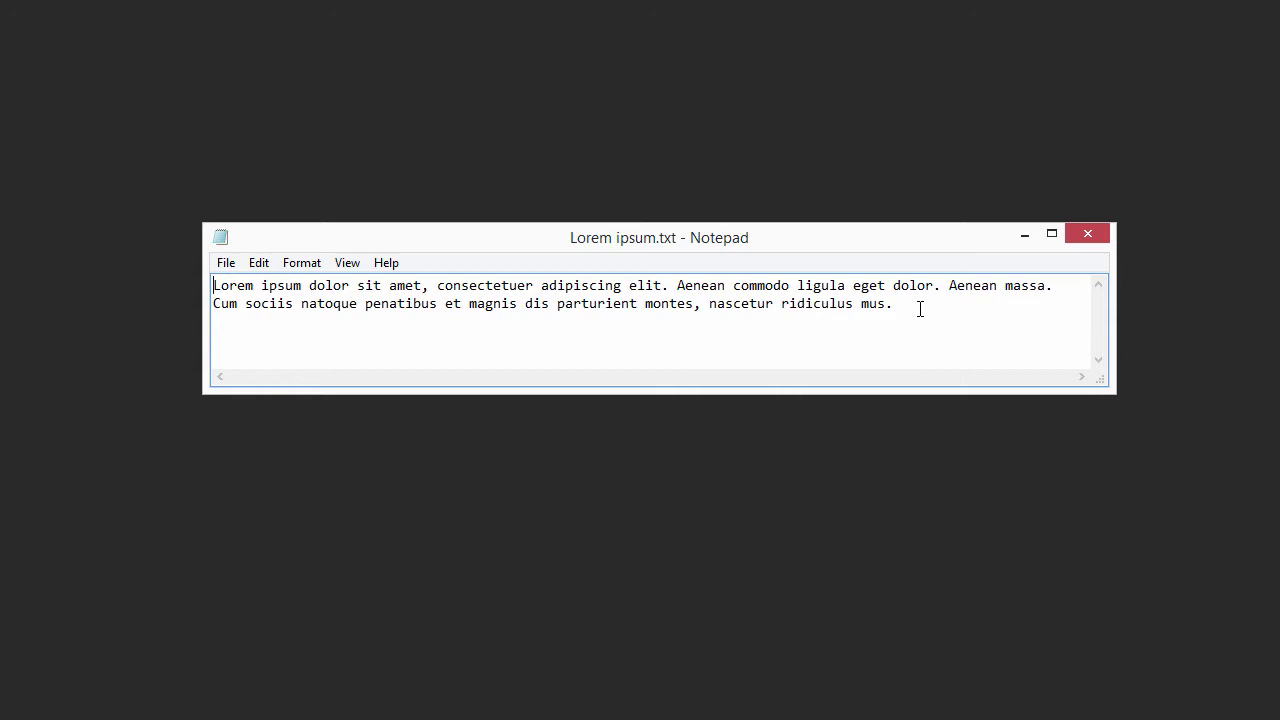
# - Select and copy the entire Lorem ipsum passage in Notepad
pyautogui.hotkey('ctrl', 'a')
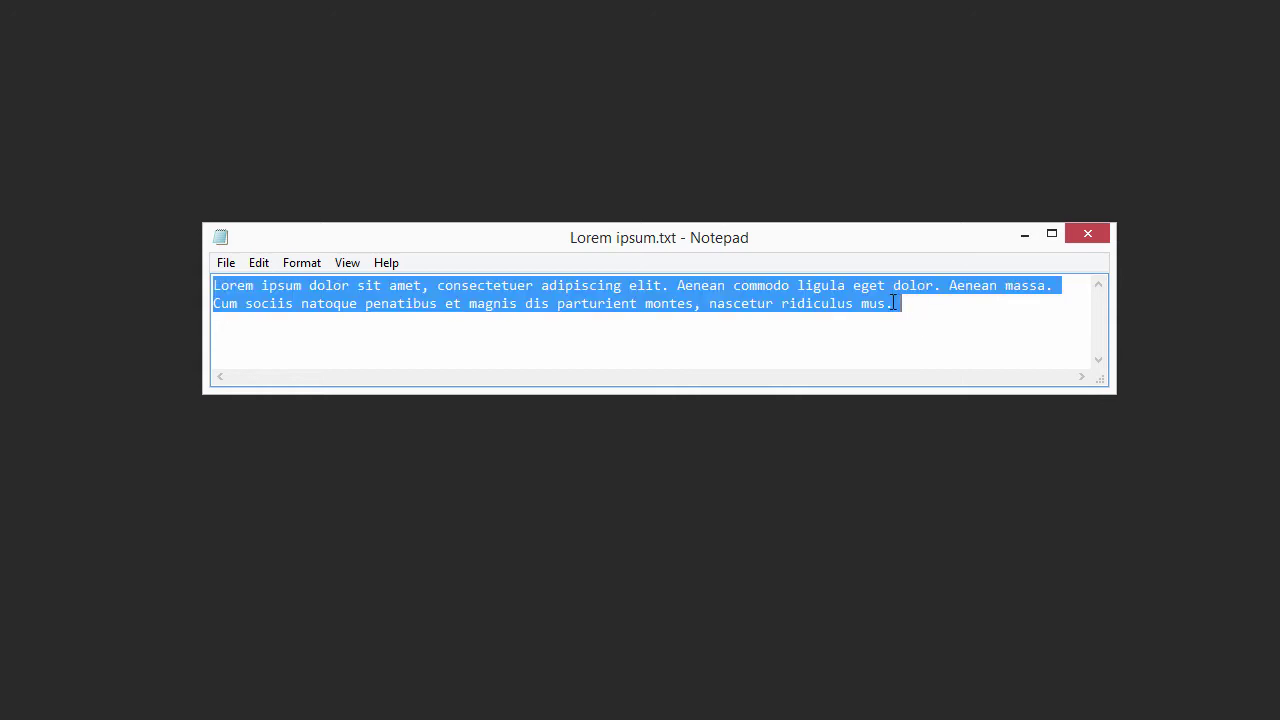
pyautogui.rightClick(871, 303)
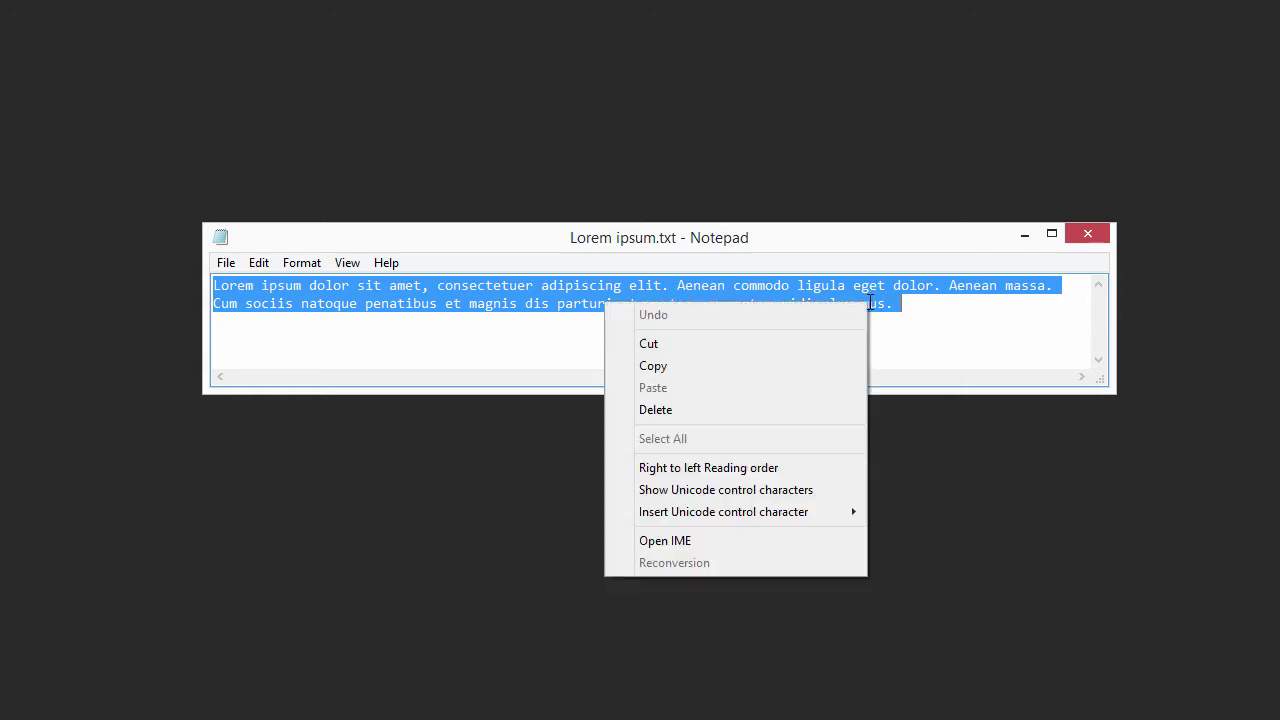
pyautogui.click(716, 367)
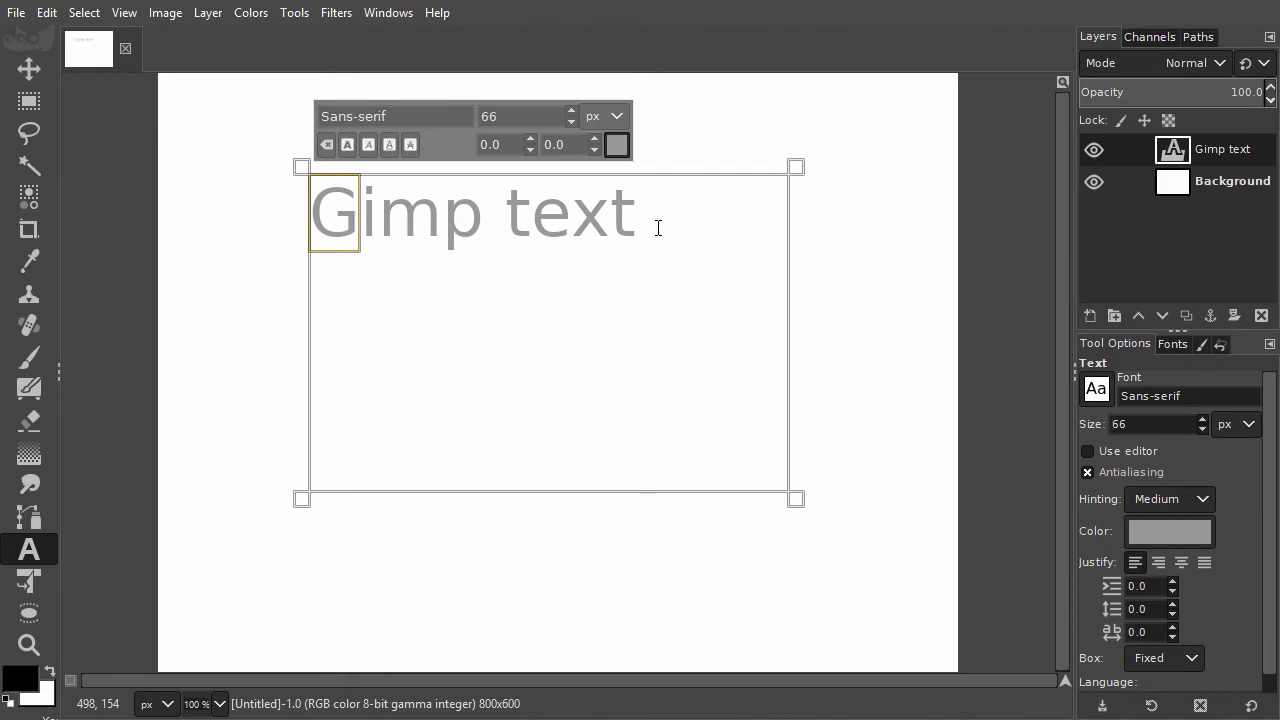
# - Replace 'Gimp text' with the pasted Lorem ipsum passage and set it to 20 px
pyautogui.click(658, 228)
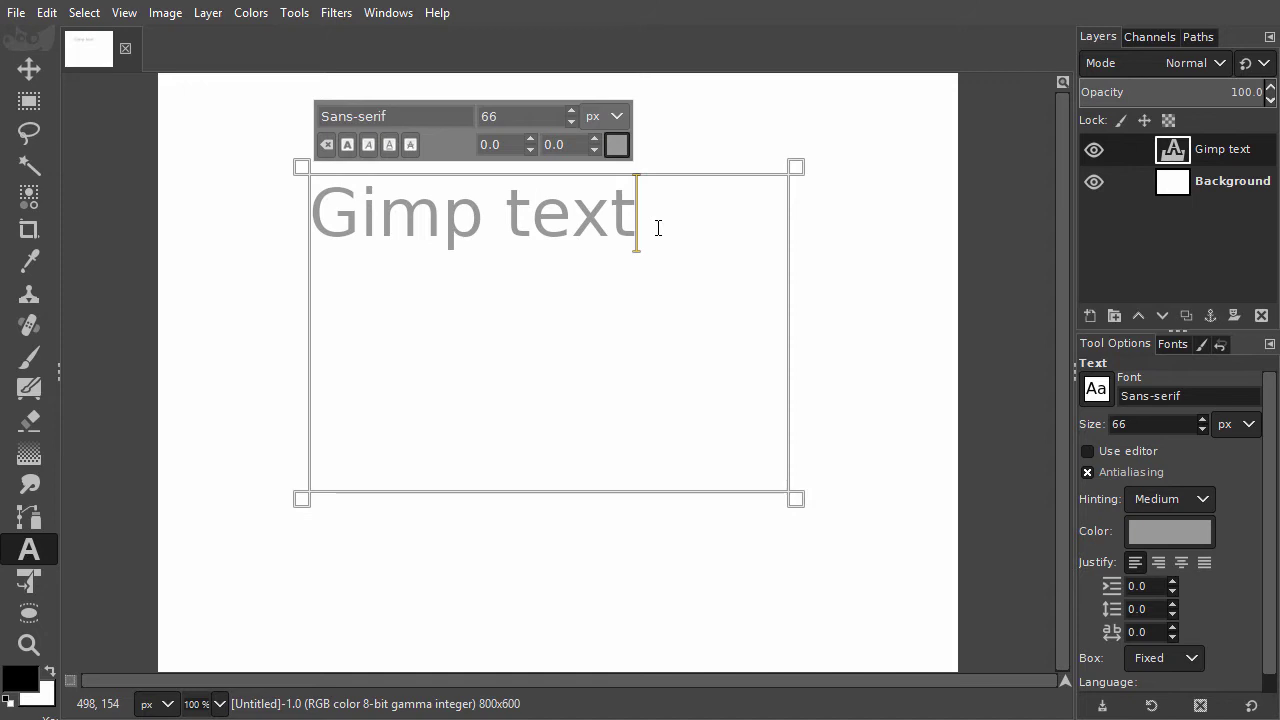
pyautogui.hotkey('ctrl', 'a')
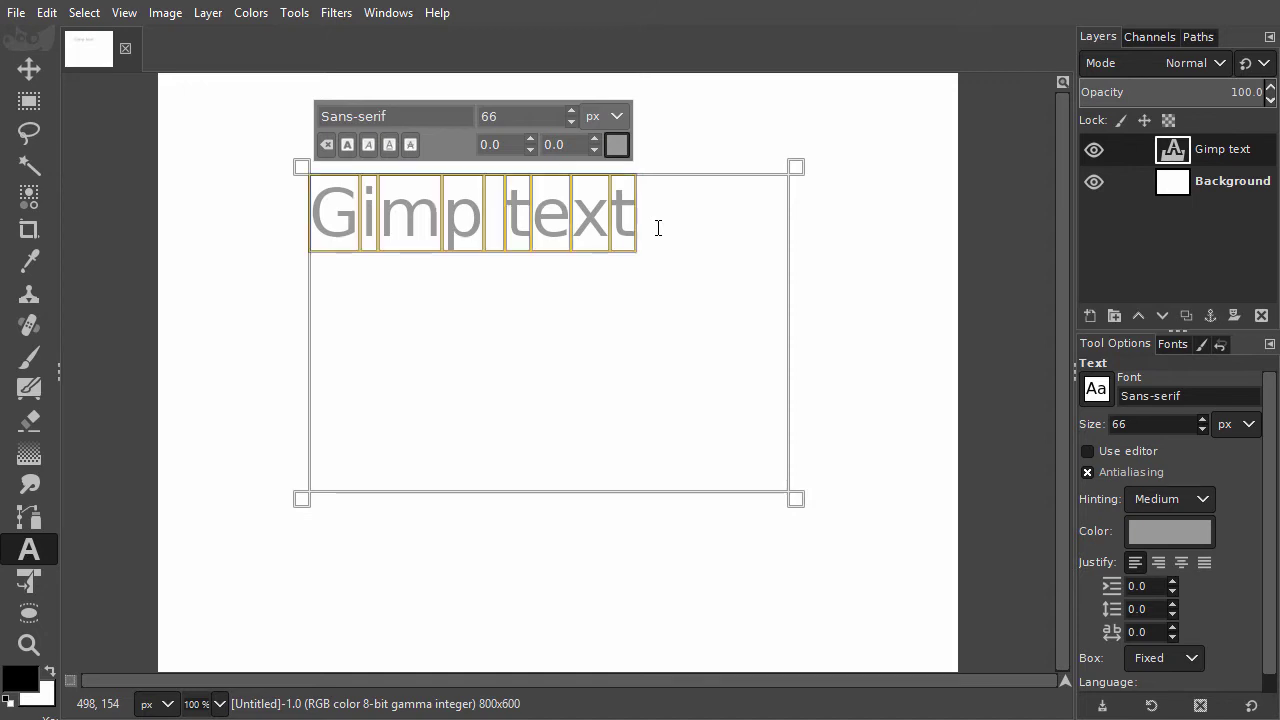
pyautogui.press('BackSpace')
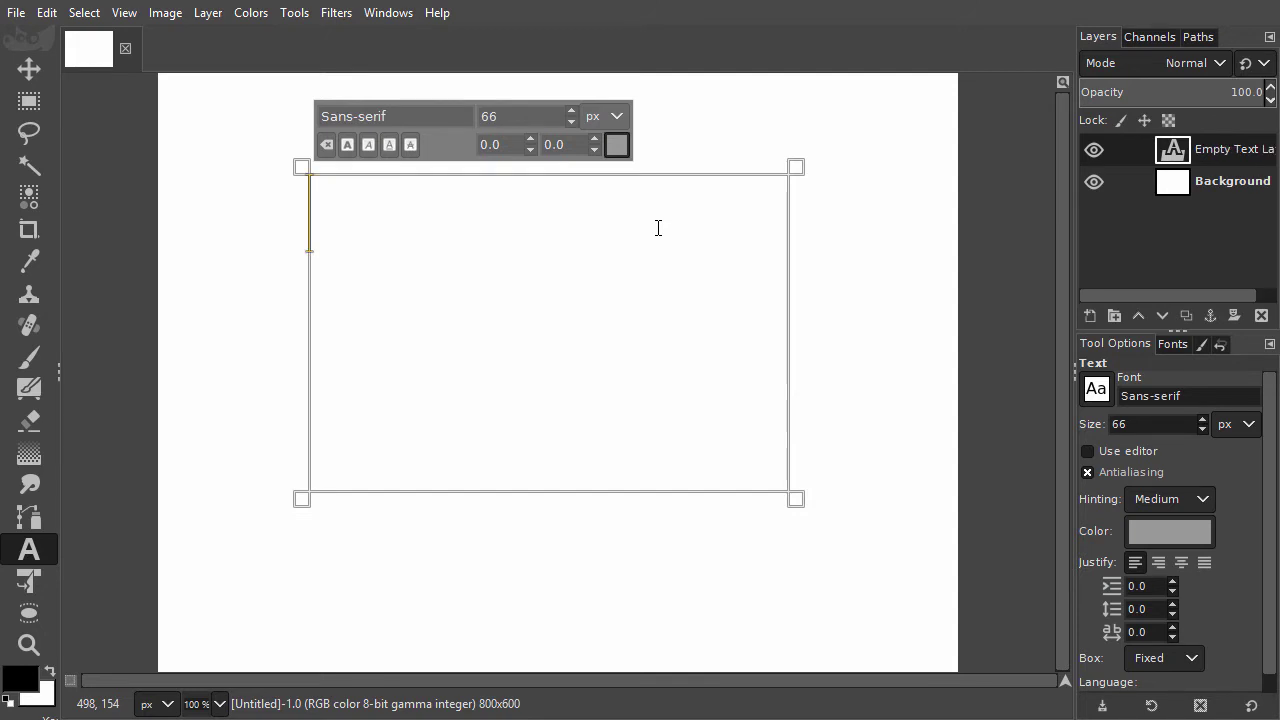
pyautogui.hotkey('ctrl', 'v')
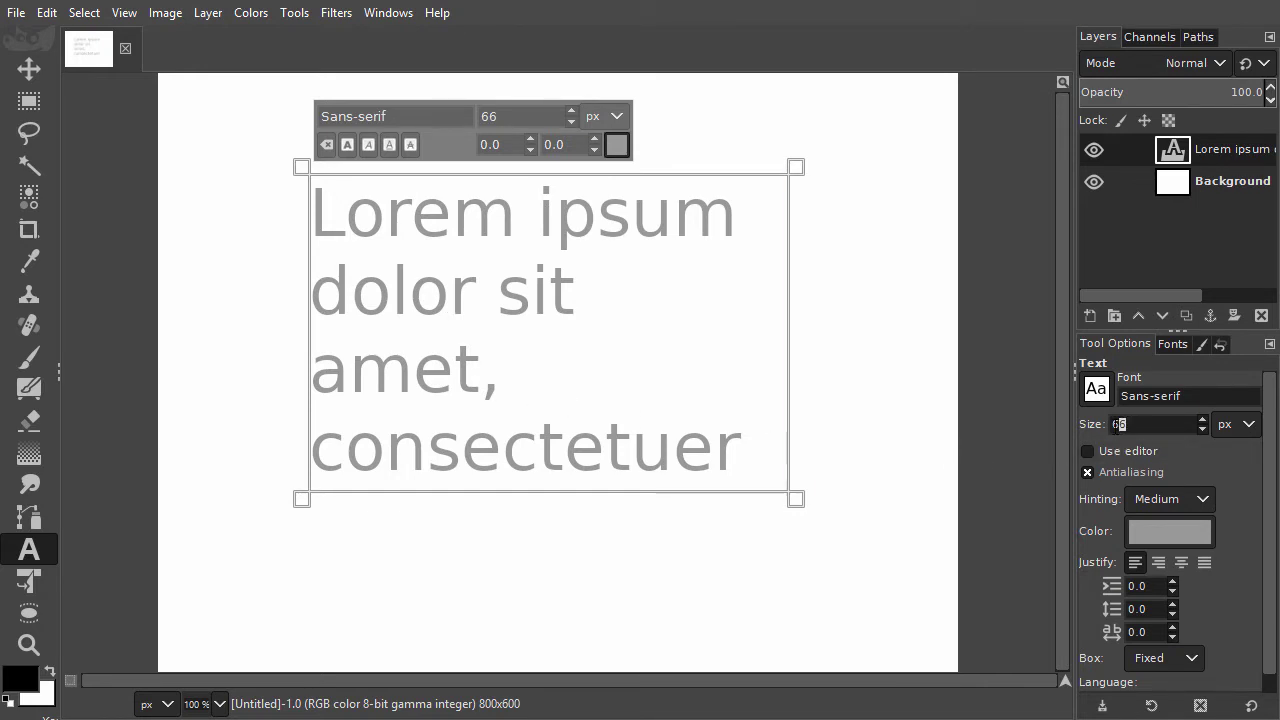
pyautogui.write('20')
pyautogui.press('Return')
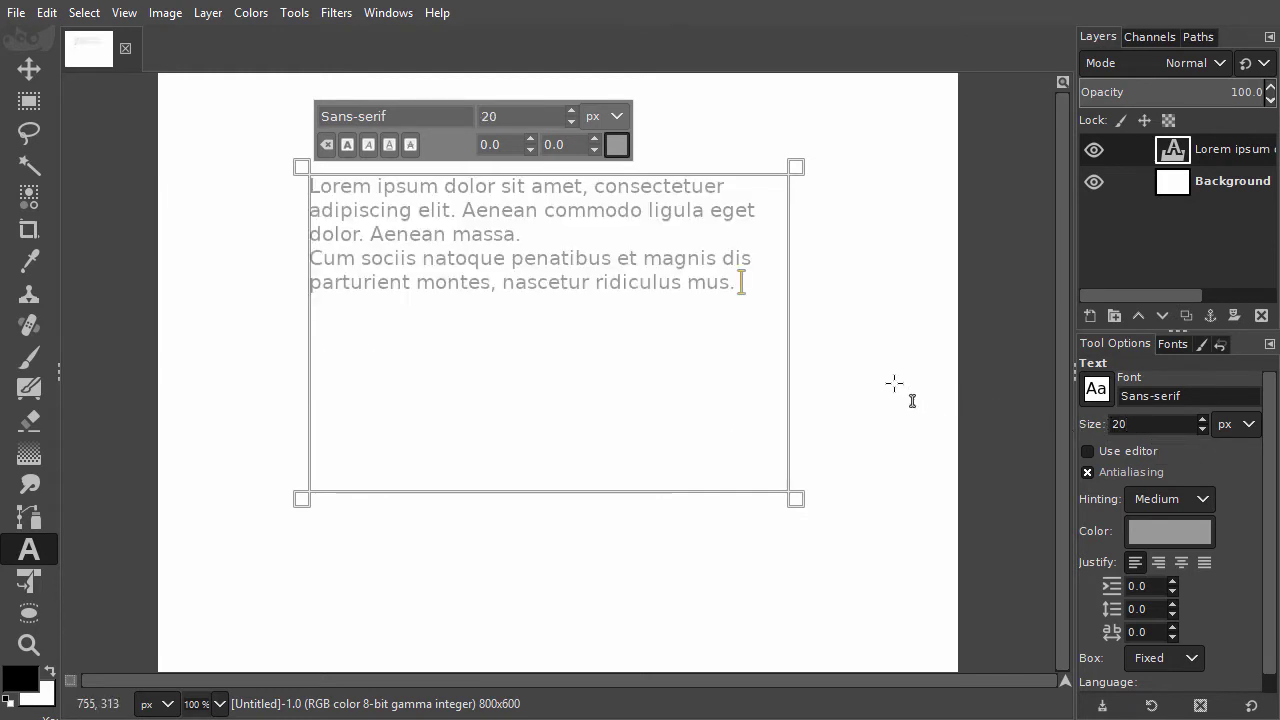
# - Narrow the Lorem ipsum text box slightly from its right and left edges
pyautogui.click(797, 370)
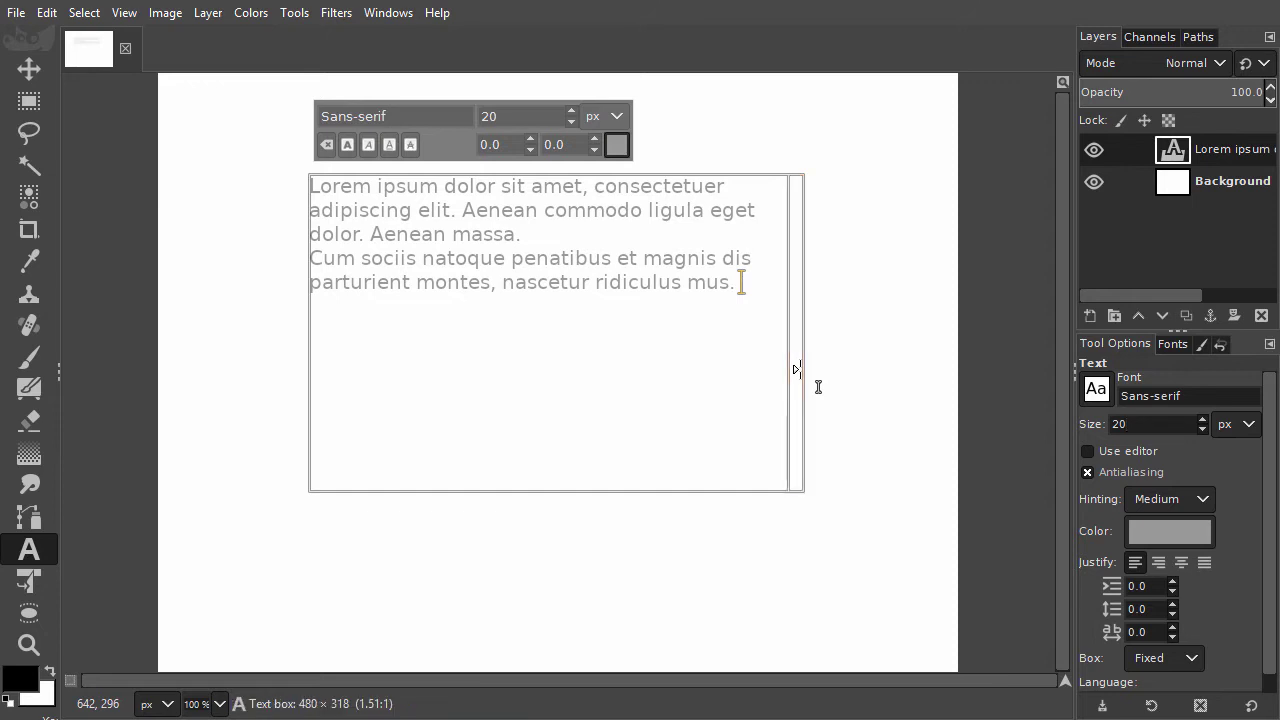
pyautogui.moveTo(800, 369); pyautogui.dragTo(760, 374)
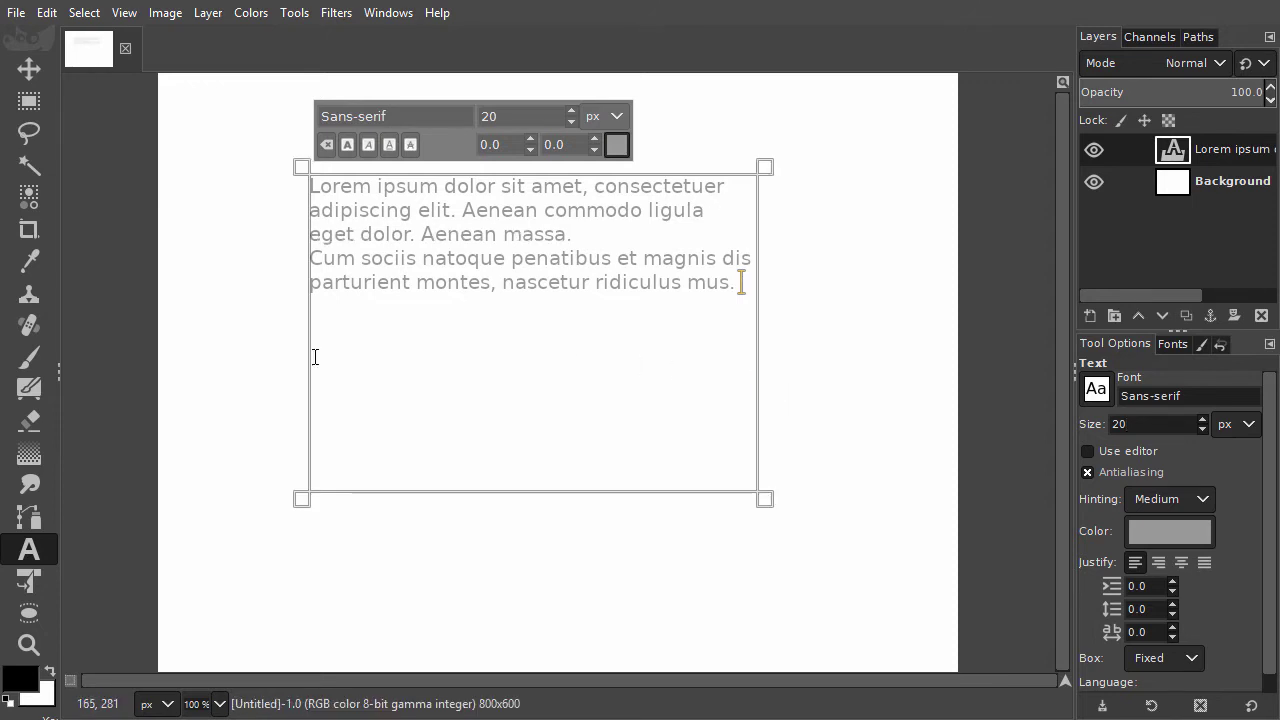
pyautogui.moveTo(304, 362); pyautogui.dragTo(314, 362)
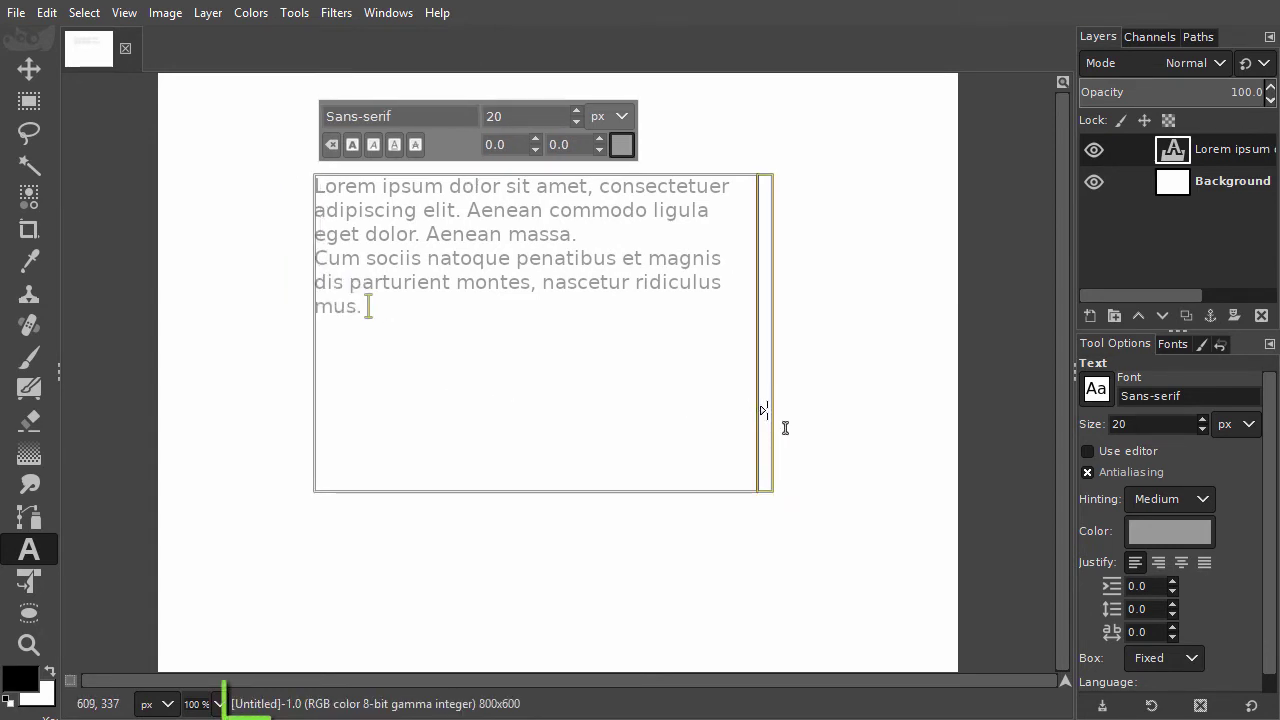
pyautogui.moveTo(762, 410); pyautogui.dragTo(724, 416)
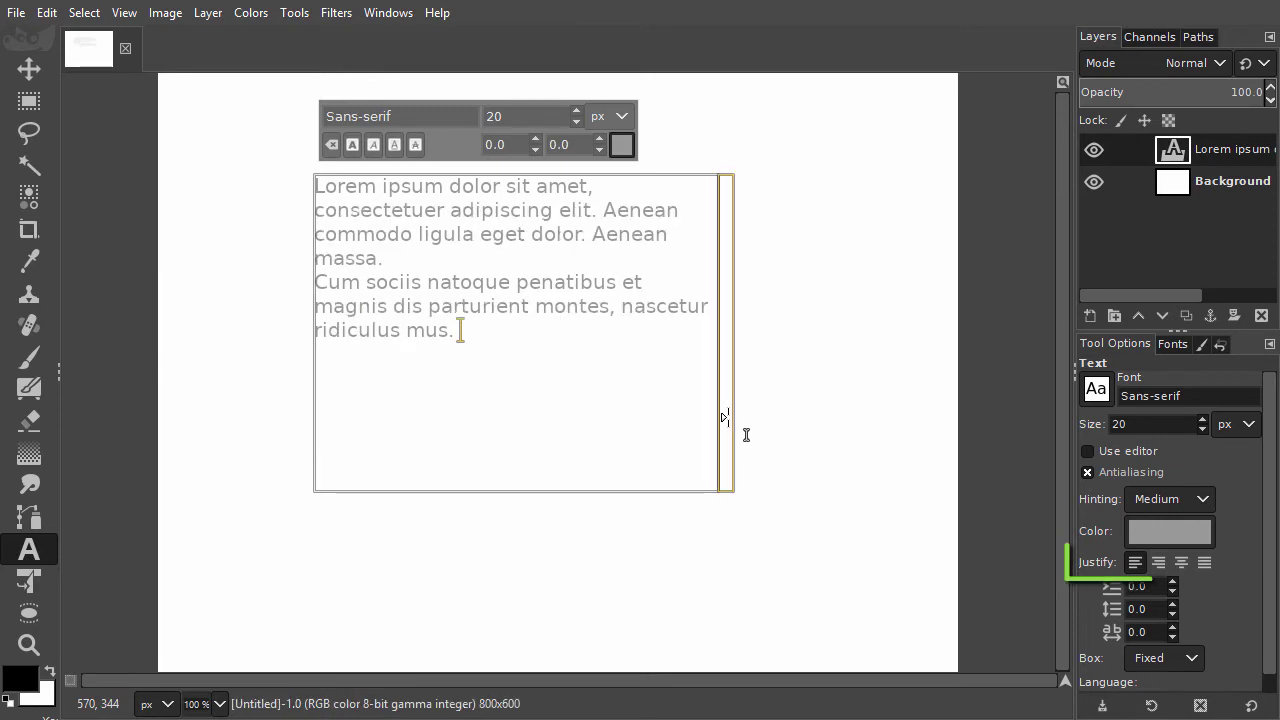
# - Try right and centred alignment, then fully justify the paragraphs edge to edge
pyautogui.click(1158, 562)
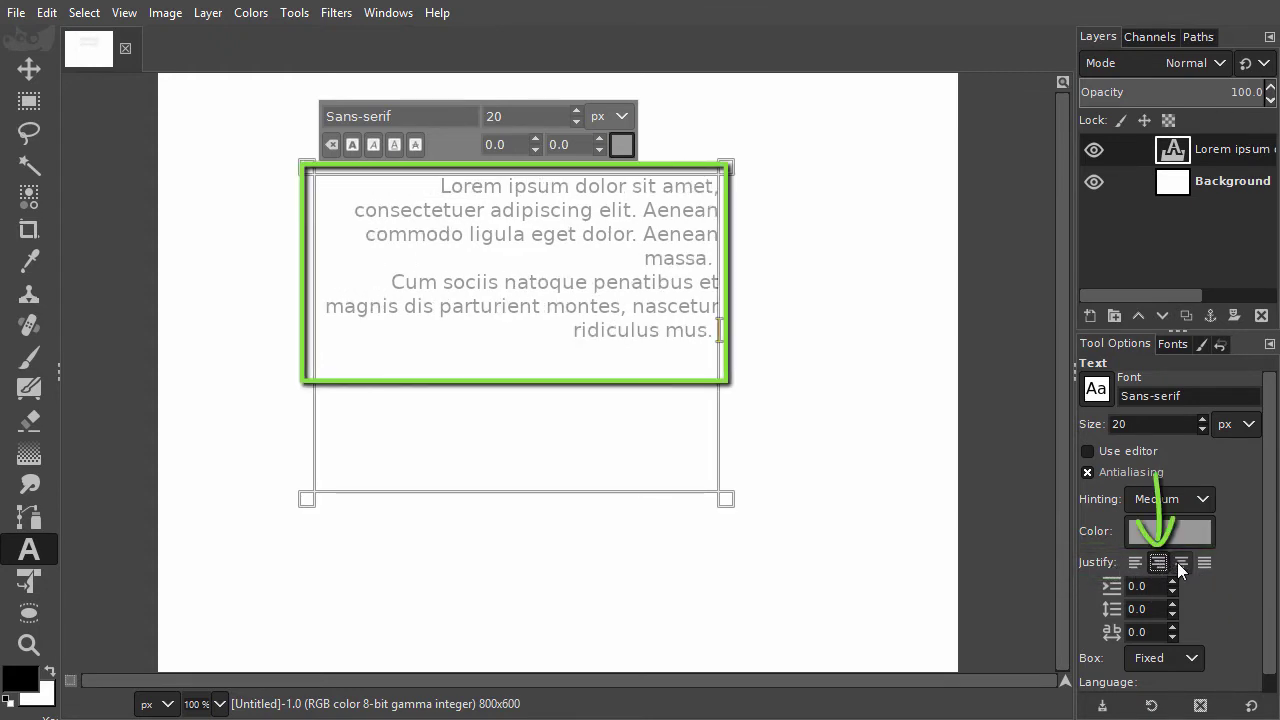
pyautogui.click(1181, 562)
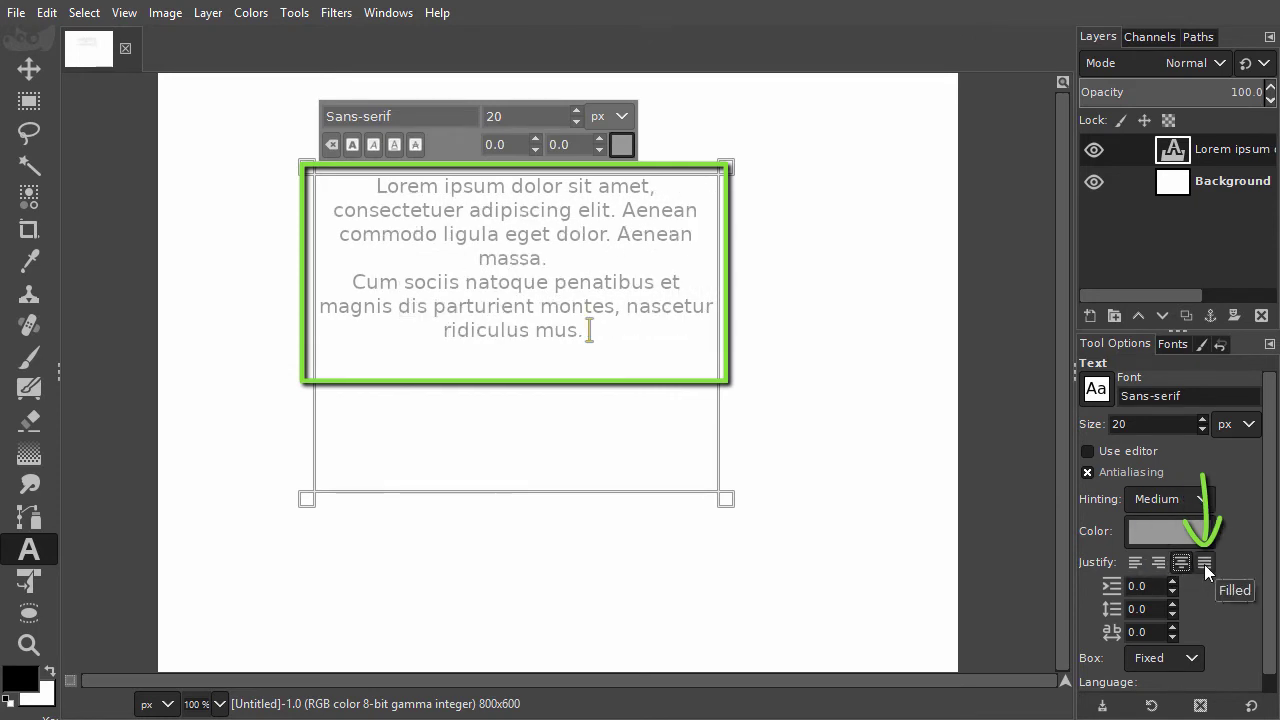
pyautogui.click(1204, 564)
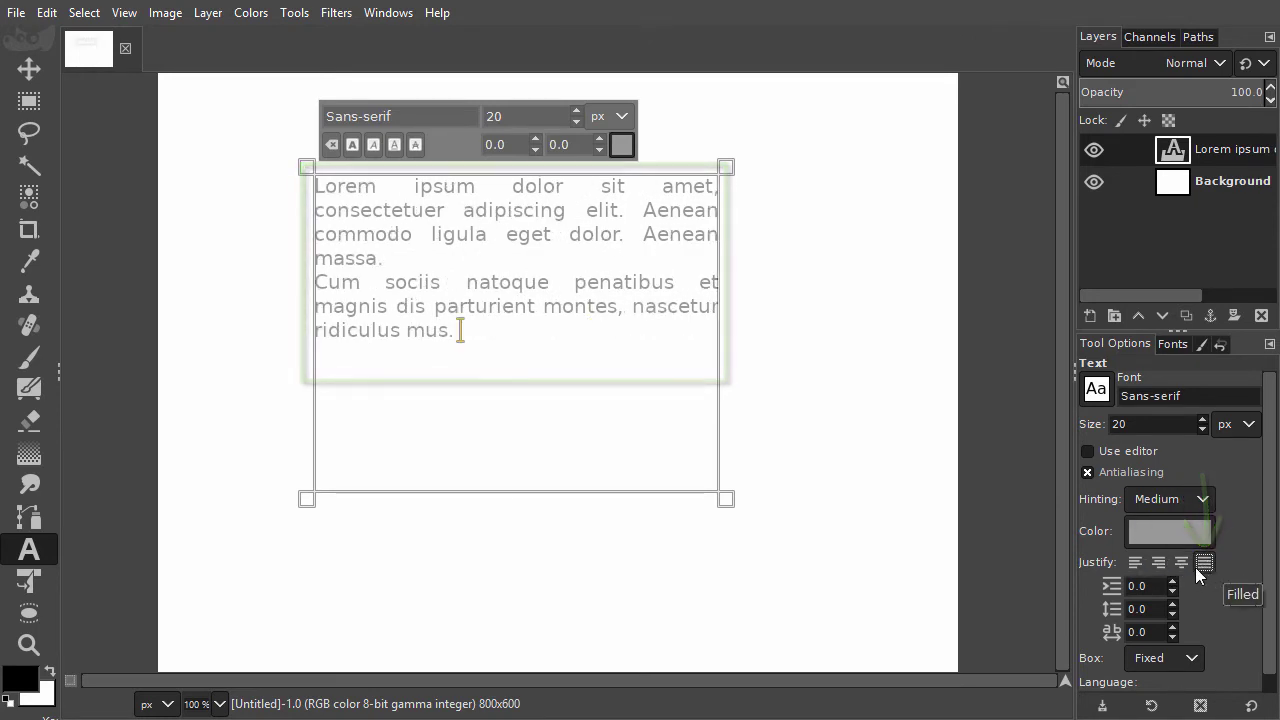
# - Left-align the text with 43.0 first-line indent, 6.0 line spacing and 2.0 letter spacing
pyautogui.click(1137, 564)
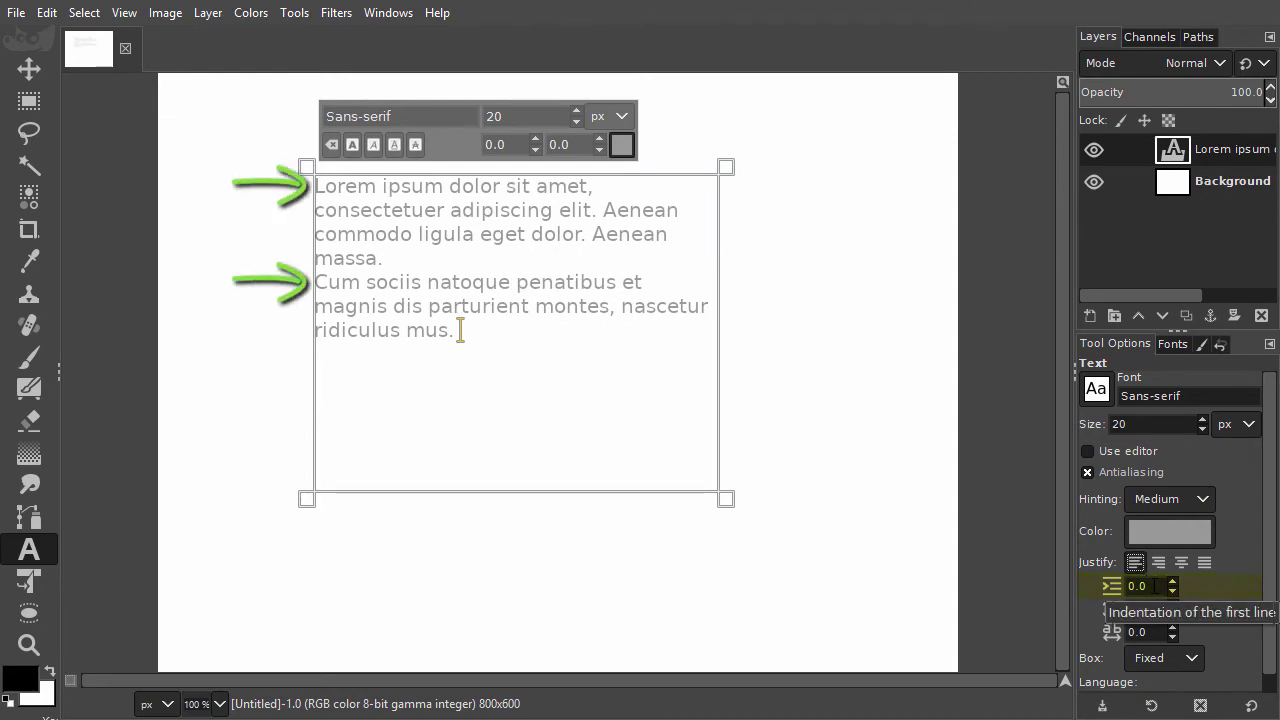
pyautogui.click(1155, 586)
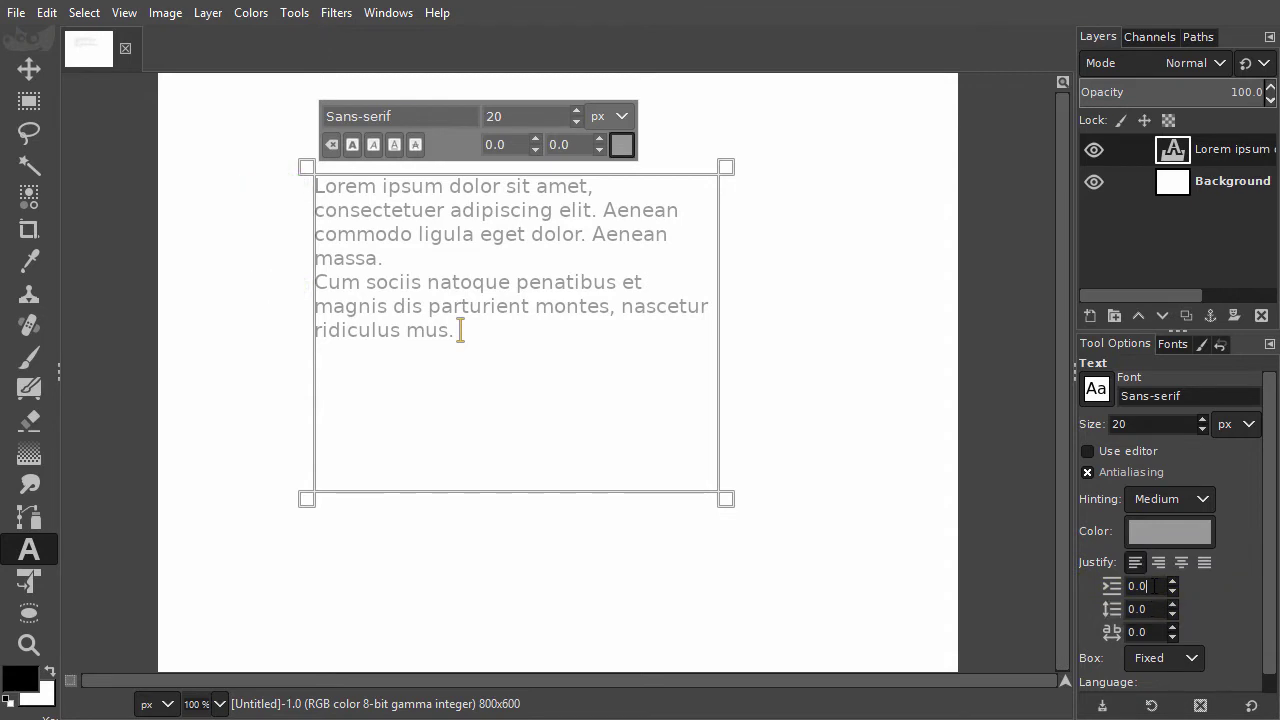
pyautogui.scroll(7, 1155, 586)
pyautogui.scroll(20, 1155, 586)
pyautogui.scroll(-11, 1155, 586)
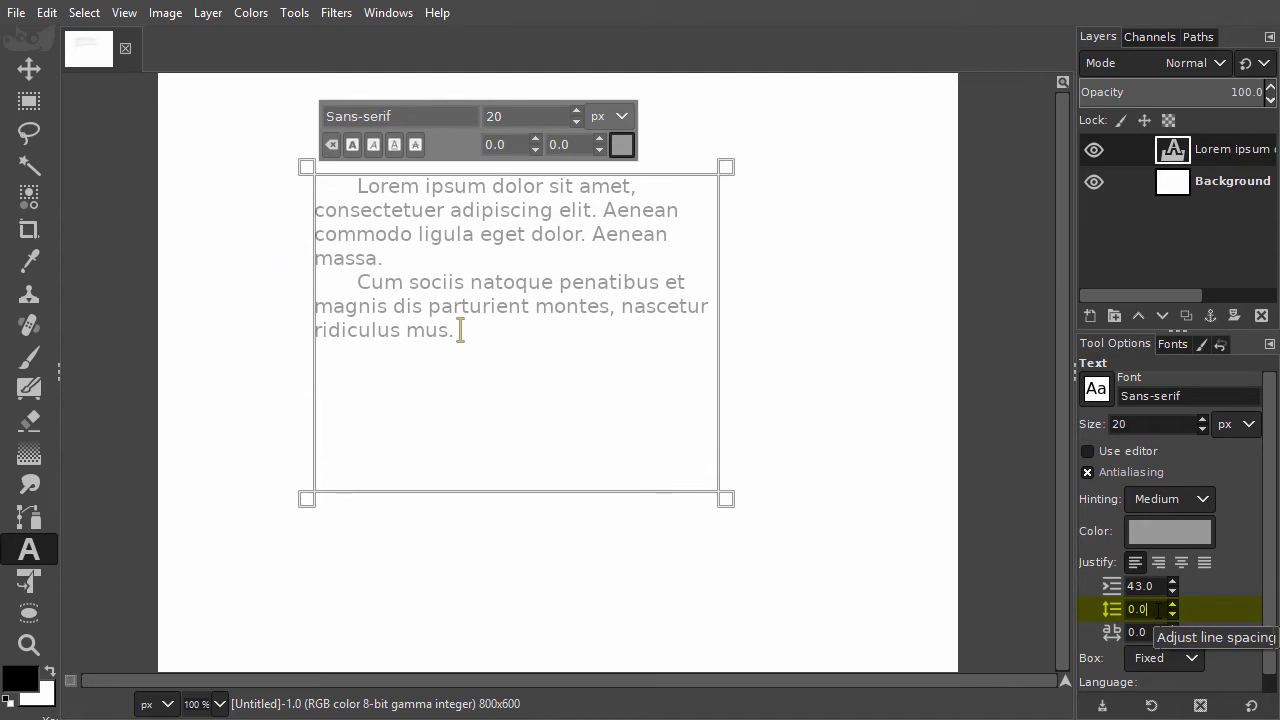
pyautogui.scroll(5, 1157, 609)
pyautogui.scroll(7, 1158, 609)
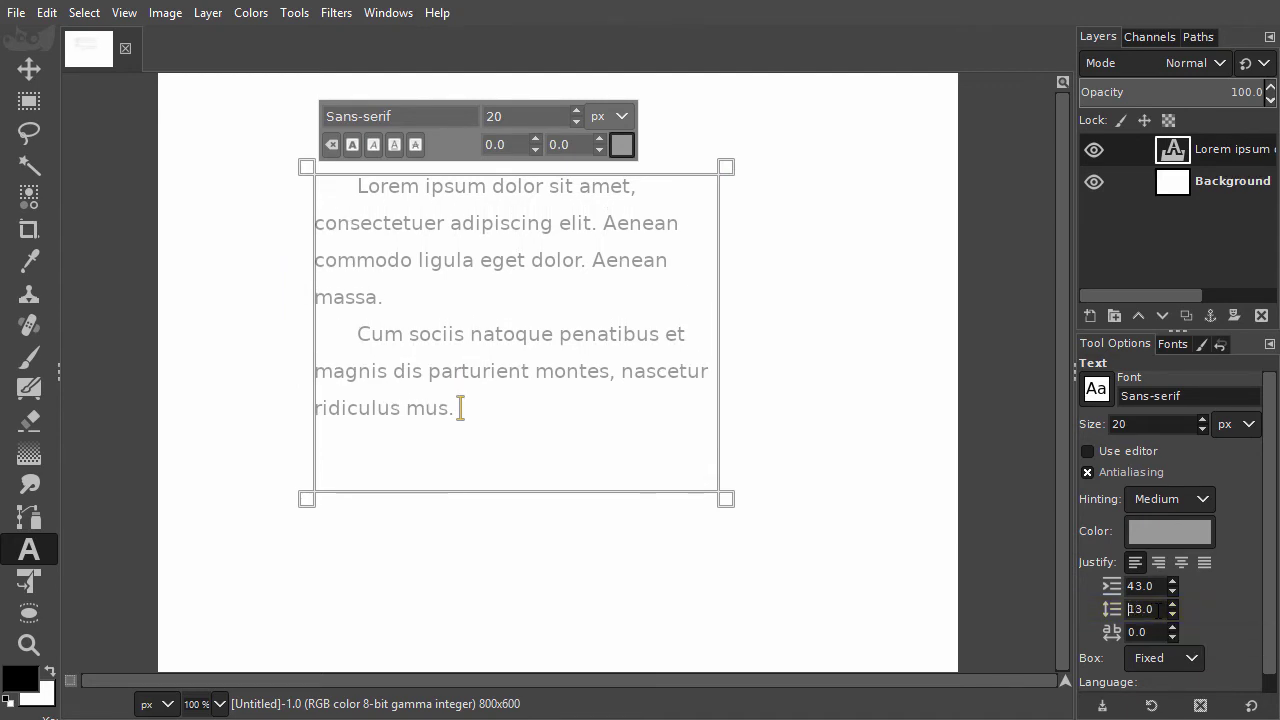
pyautogui.scroll(-6, 1158, 609)
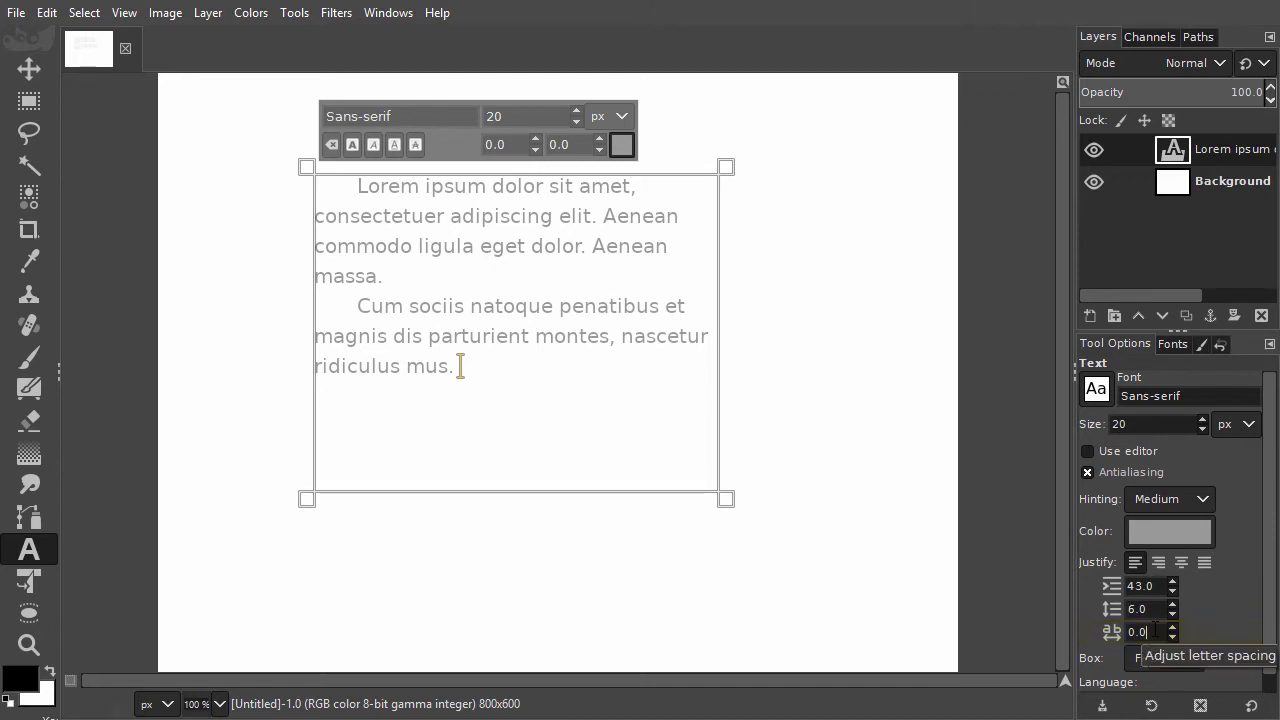
pyautogui.scroll(4, 1155, 630)
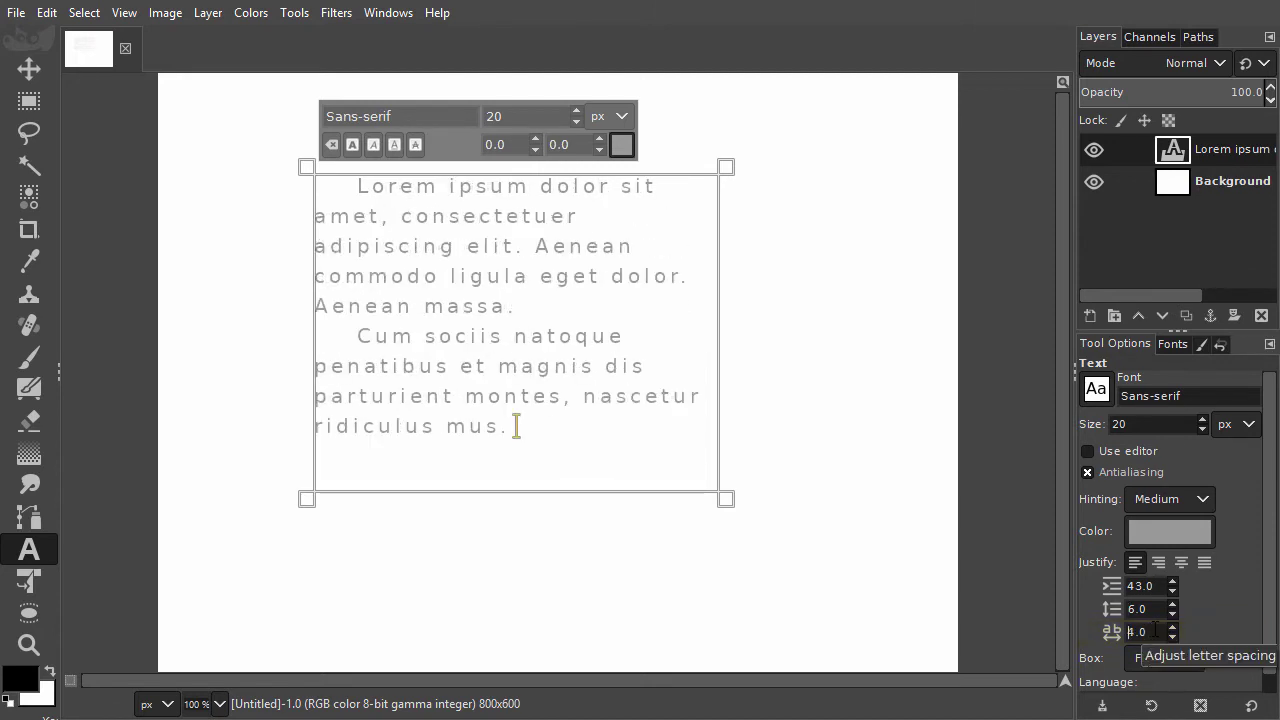
pyautogui.scroll(1, 1155, 630)
pyautogui.scroll(-3, 1155, 630)
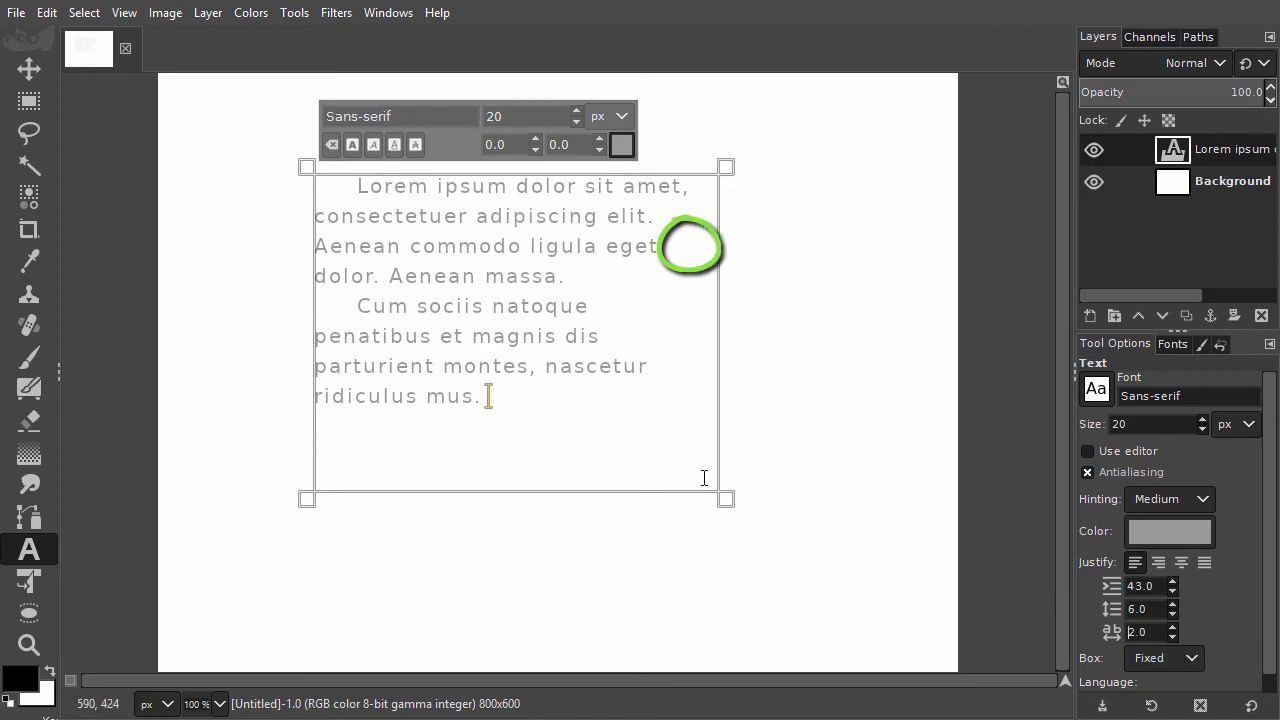
# - Hyphenate 'dolor' as do-lor, then try word, paragraph and select-all text selections
pyautogui.click(342, 276)
pyautogui.write('-')
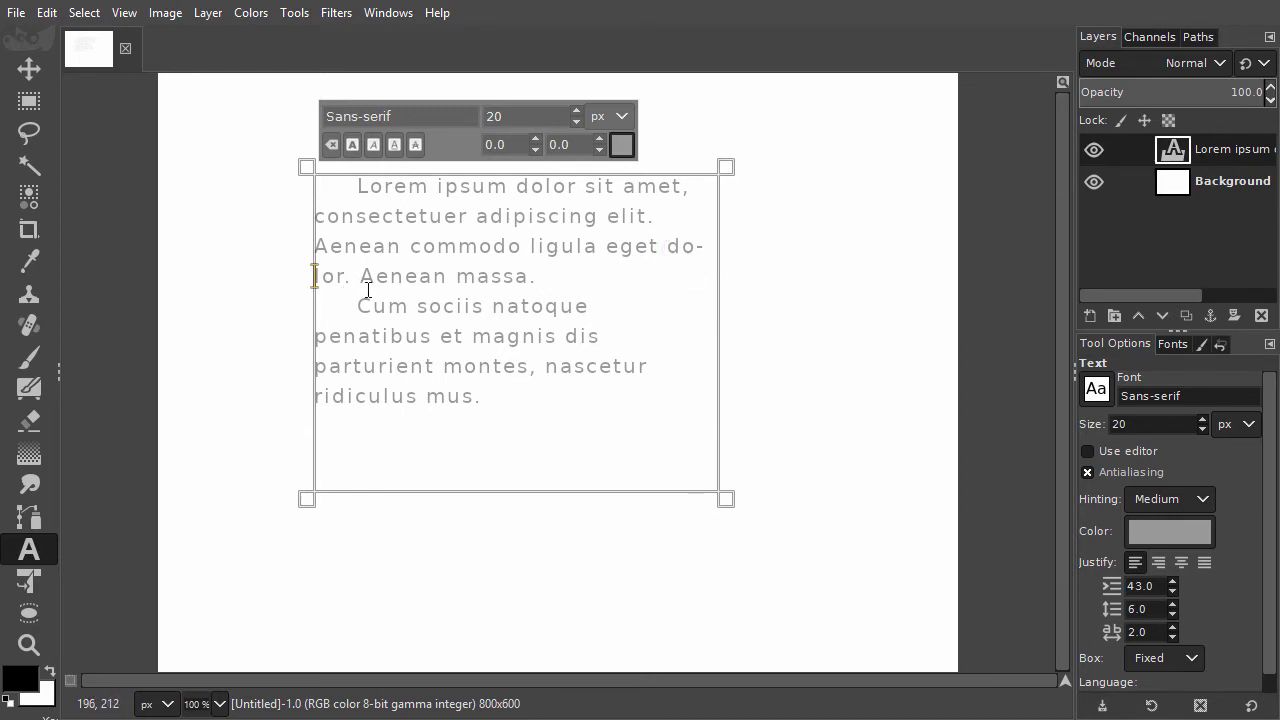
pyautogui.click(476, 246)
pyautogui.doubleClick(476, 246)
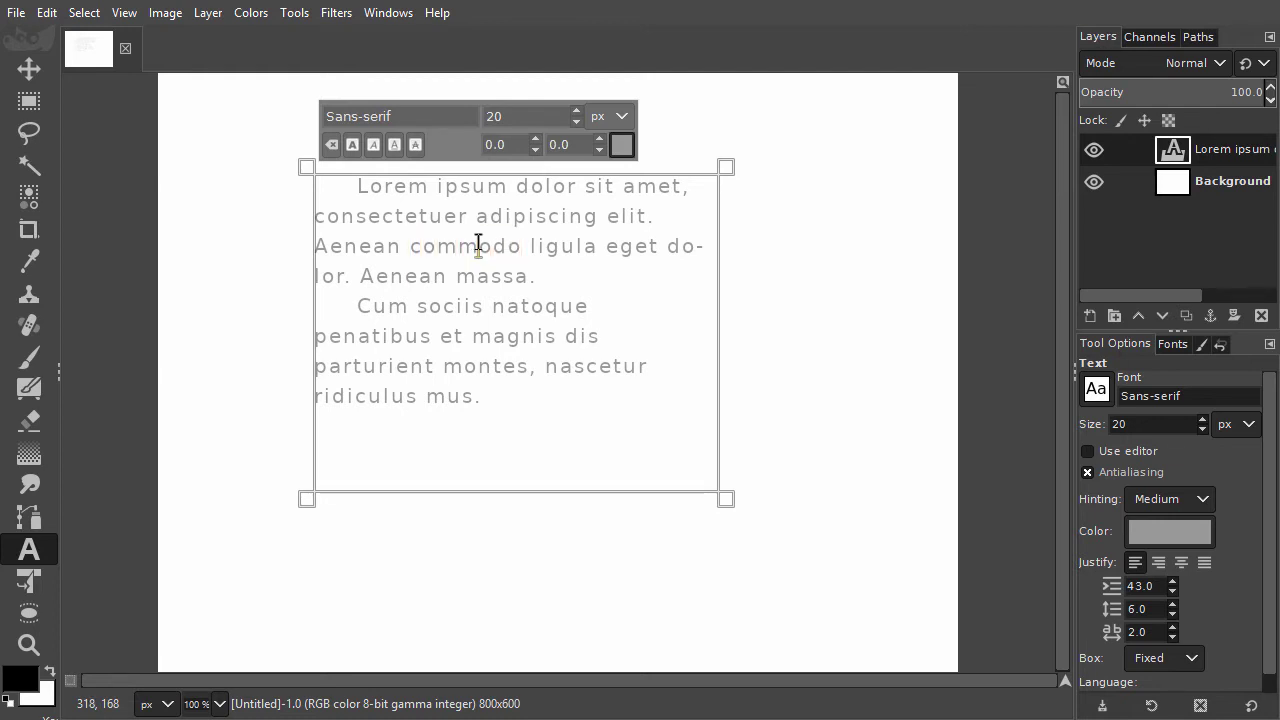
pyautogui.tripleClick(478, 243)
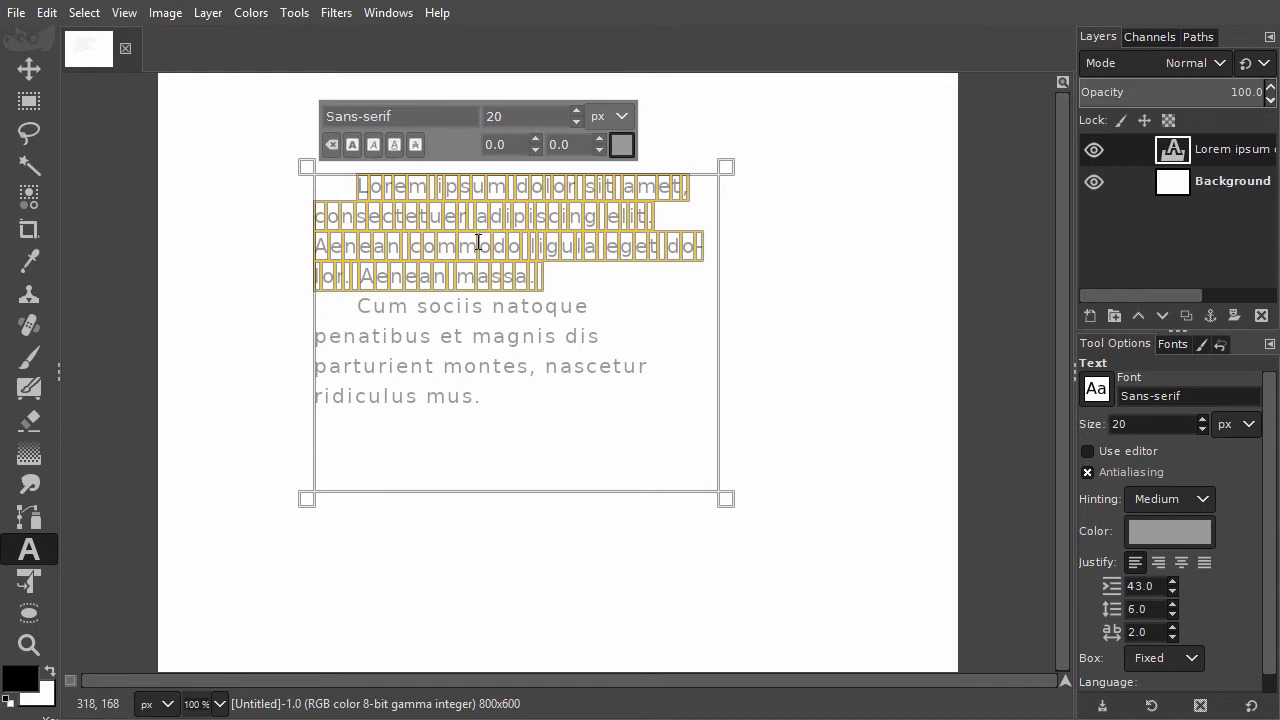
pyautogui.hotkey('ctrl', 'a')
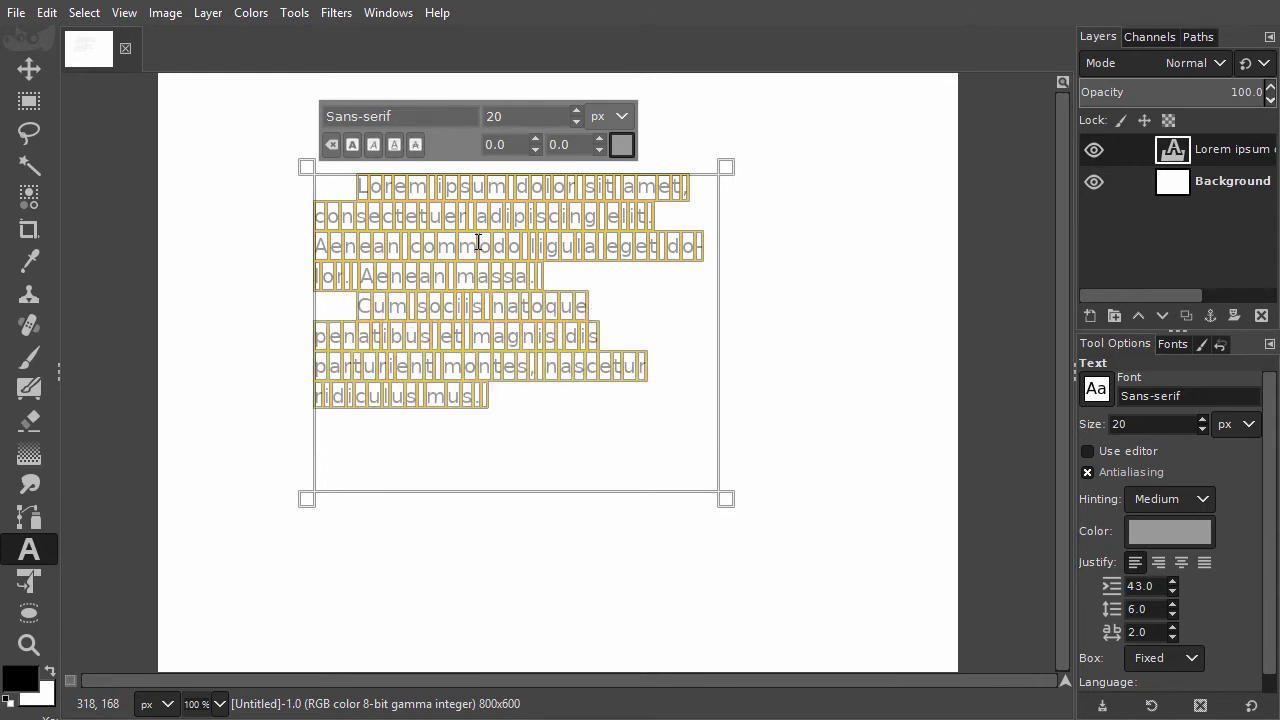
pyautogui.click(557, 394)
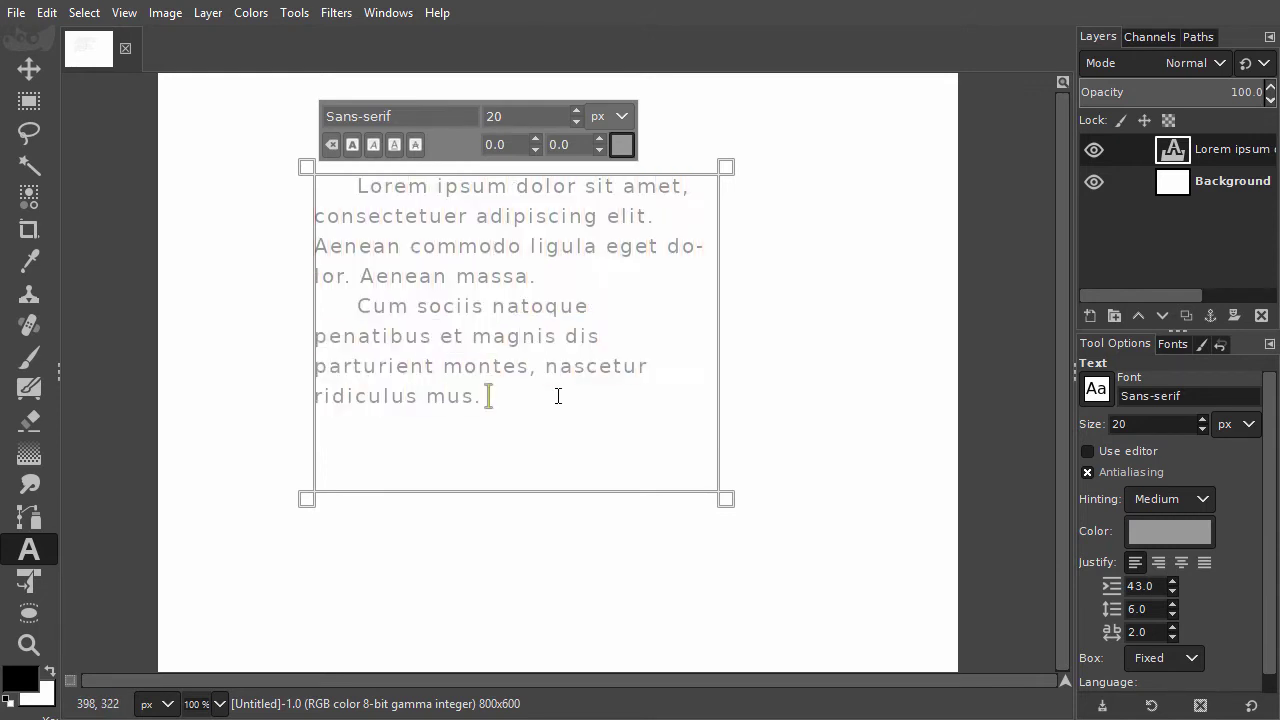
pyautogui.click(1097, 394)
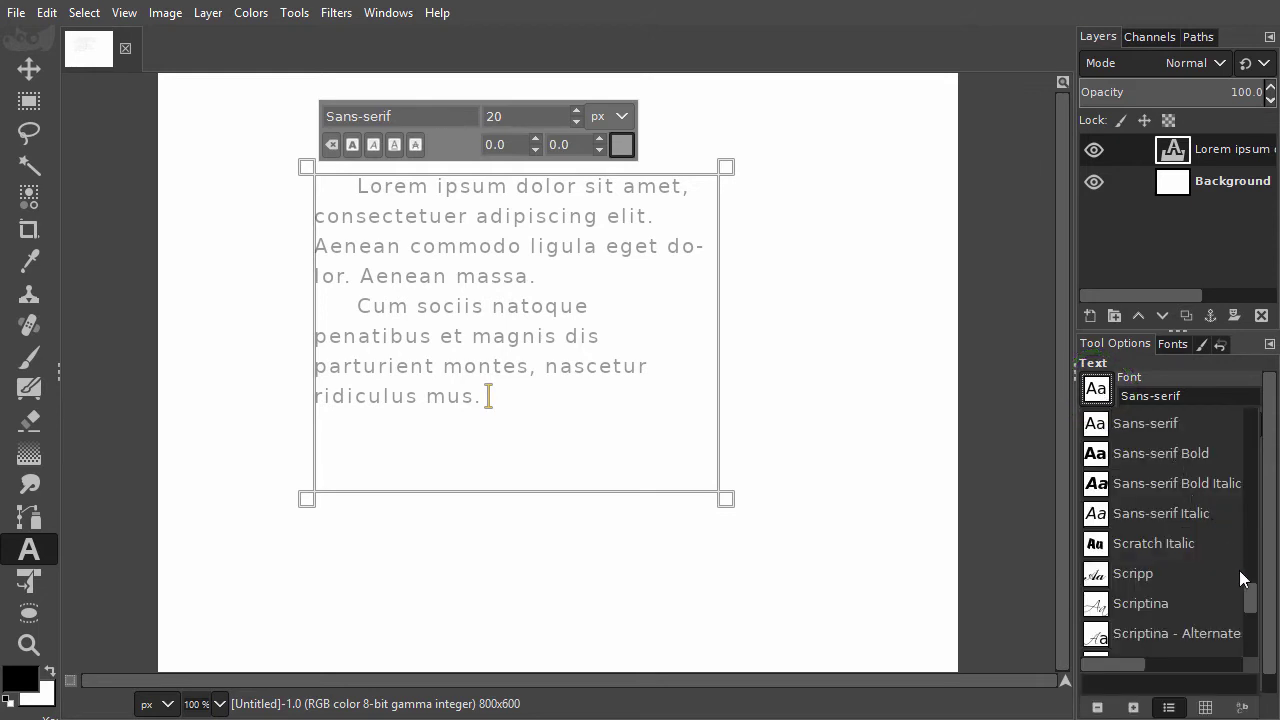
pyautogui.moveTo(1248, 591); pyautogui.dragTo(1255, 473)
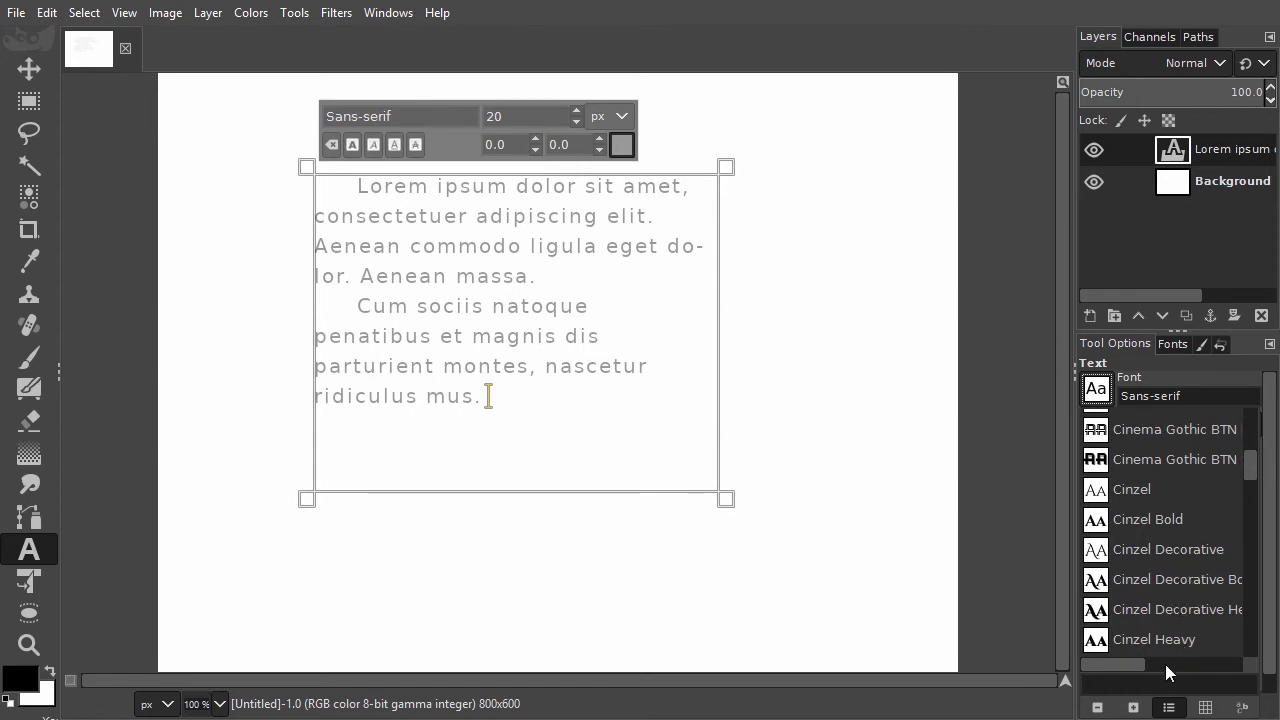
pyautogui.click(1133, 708)
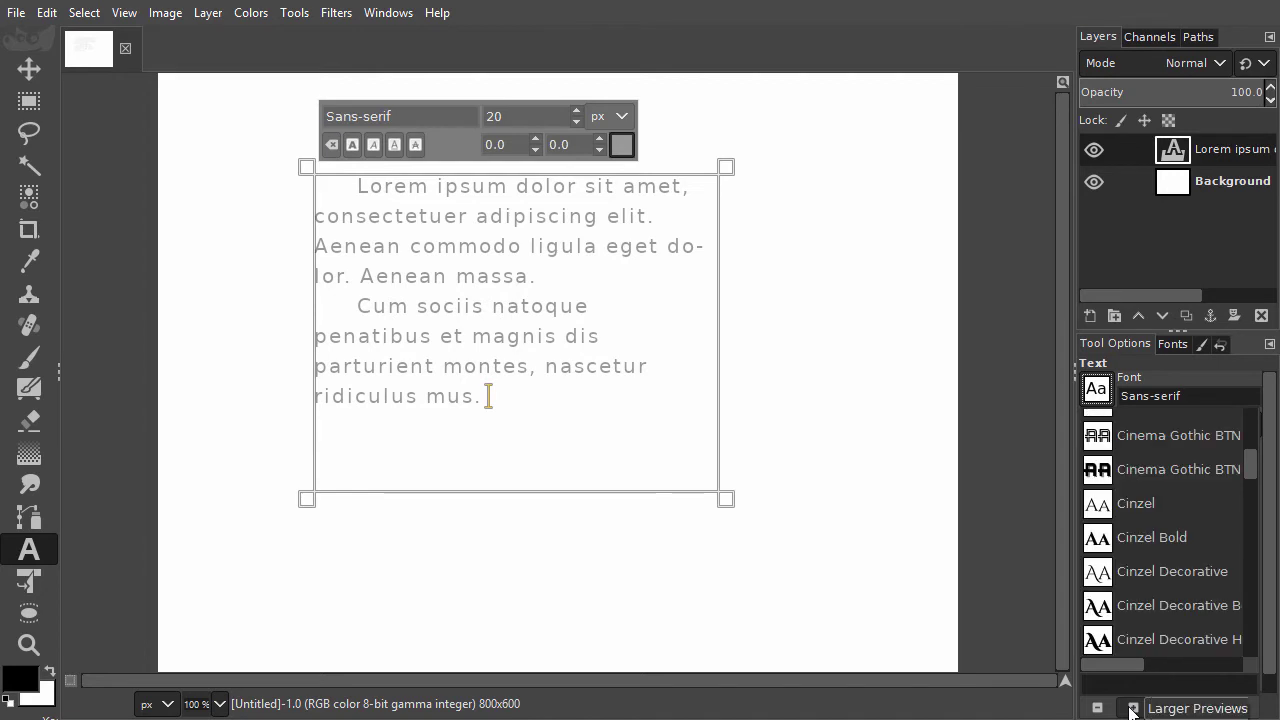
pyautogui.click(1133, 708)
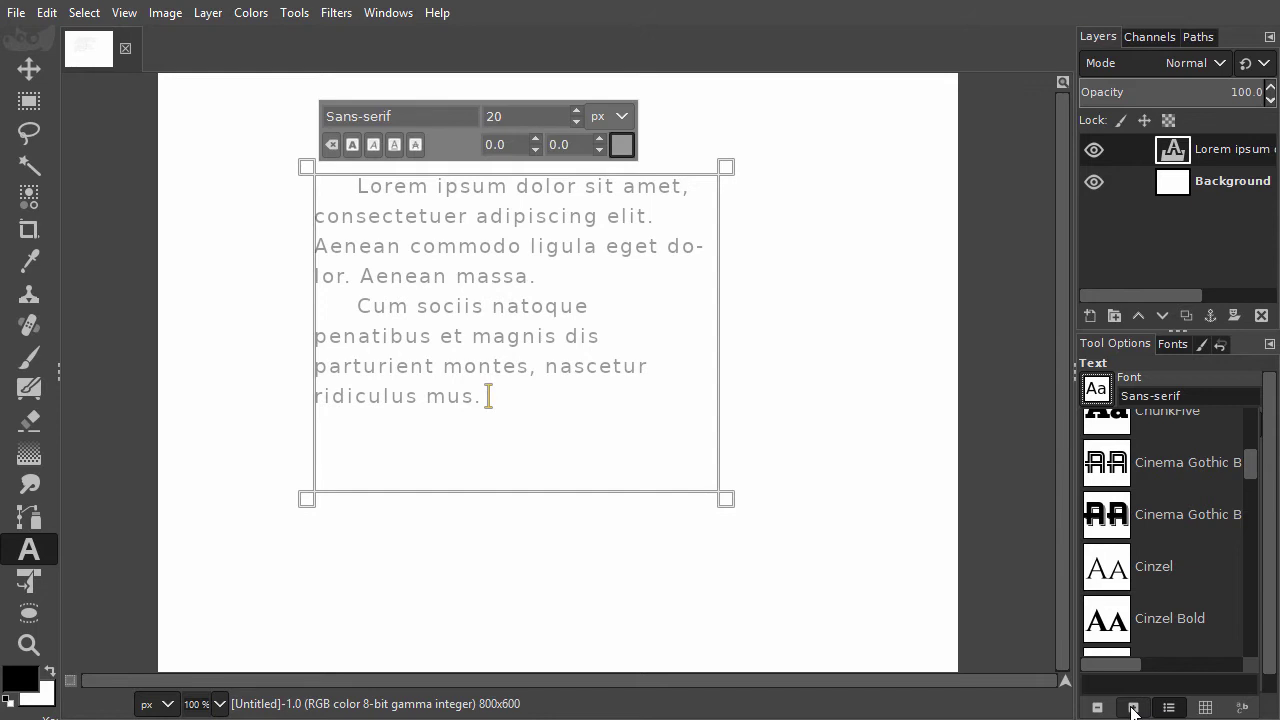
# - Replace the font name with 'Arial' so the Lorem ipsum text renders in Arial
pyautogui.click(1096, 390)
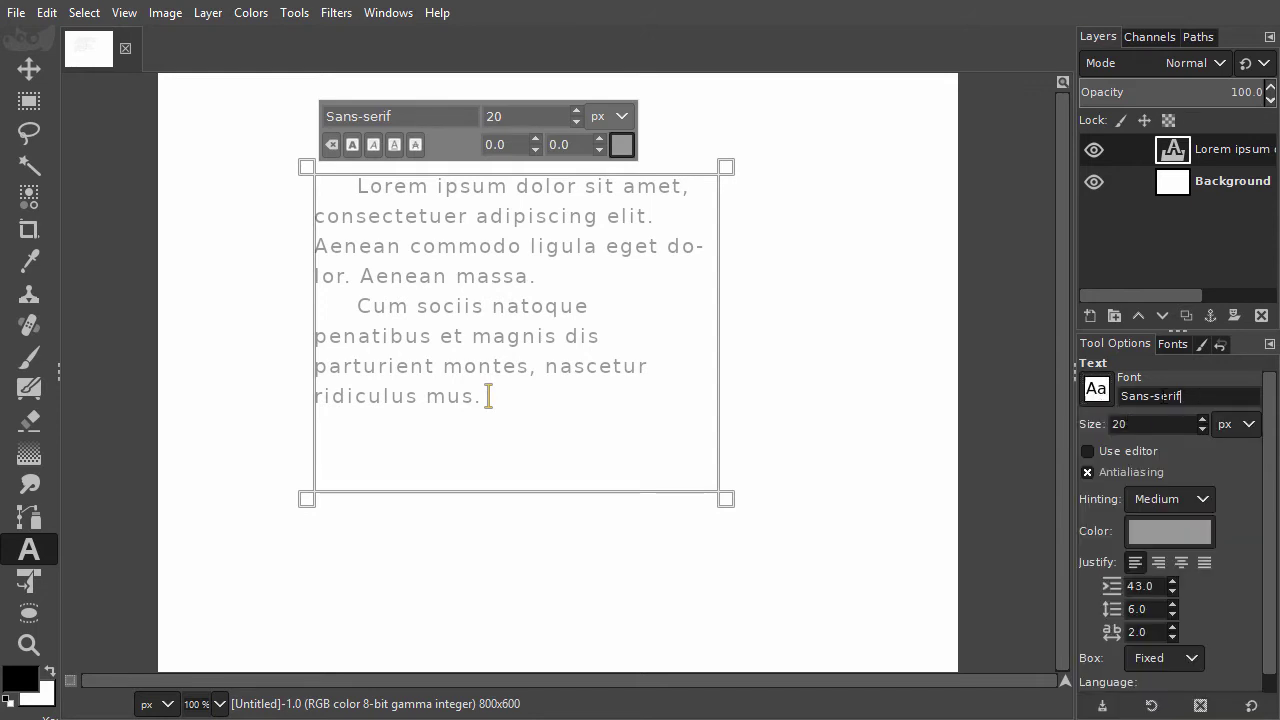
pyautogui.hotkey('ctrl', 'a')
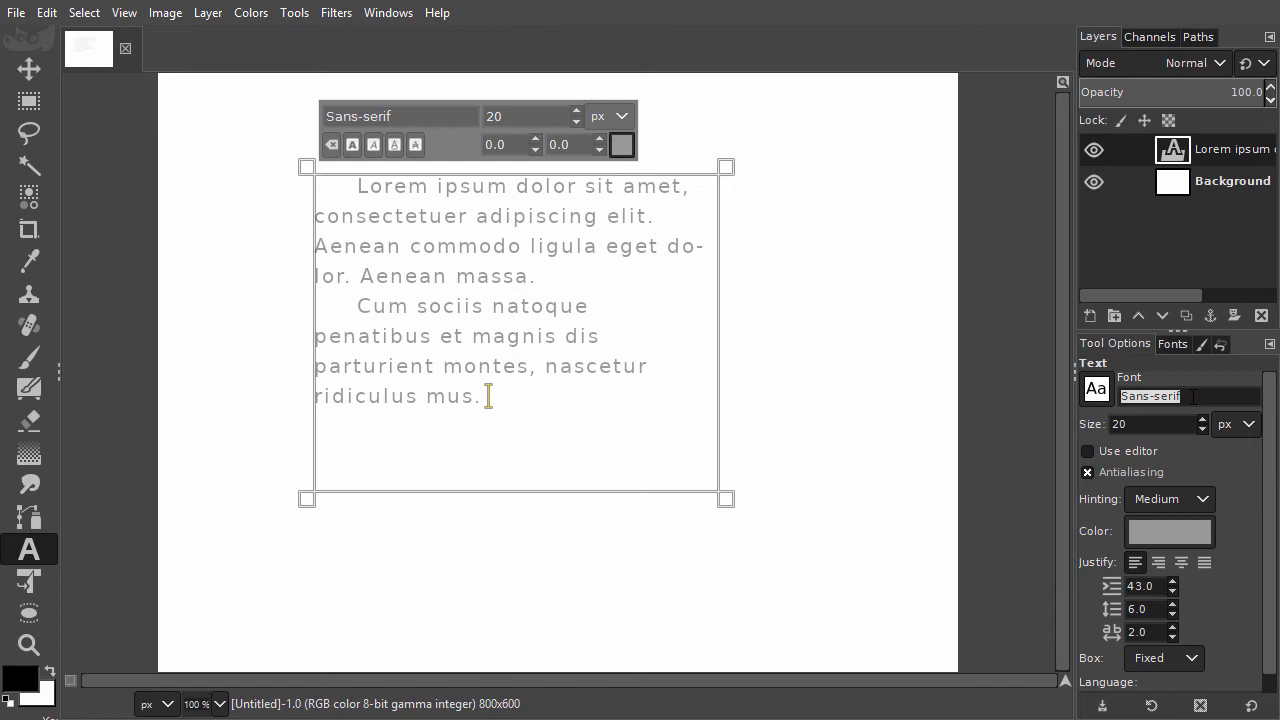
pyautogui.write('A')
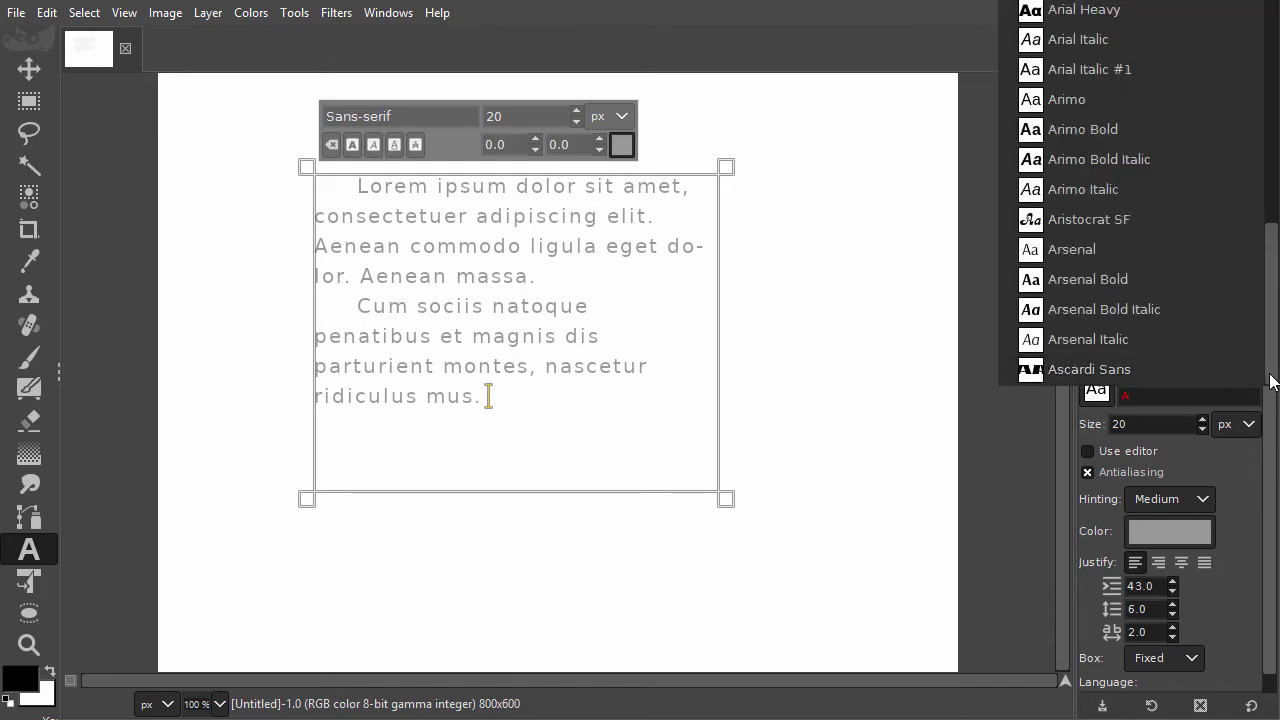
pyautogui.moveTo(1268, 376)
pyautogui.mouseDown()
pyautogui.moveTo(1275, 136)
pyautogui.moveTo(1262, 69)
pyautogui.moveTo(1266, 394)
pyautogui.mouseUp()
pyautogui.write('r')
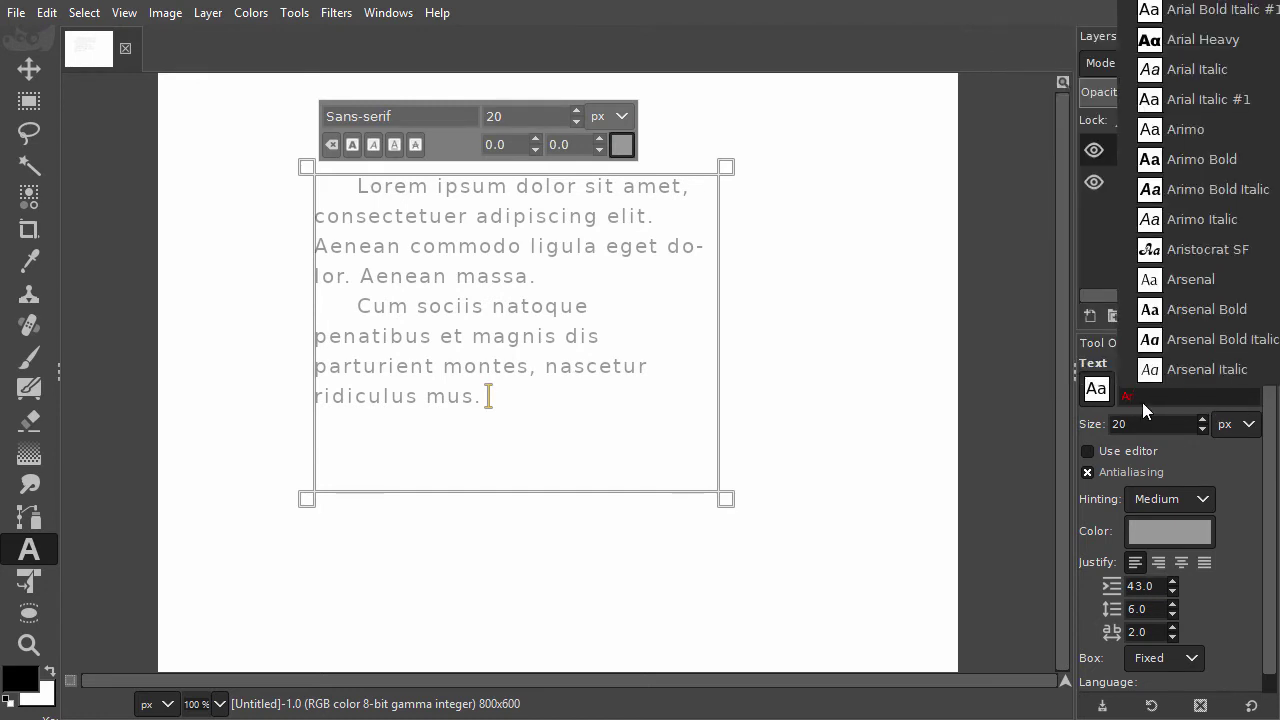
pyautogui.scroll(4, 1205, 288)
pyautogui.scroll(-4, 1207, 275)
pyautogui.write('i')
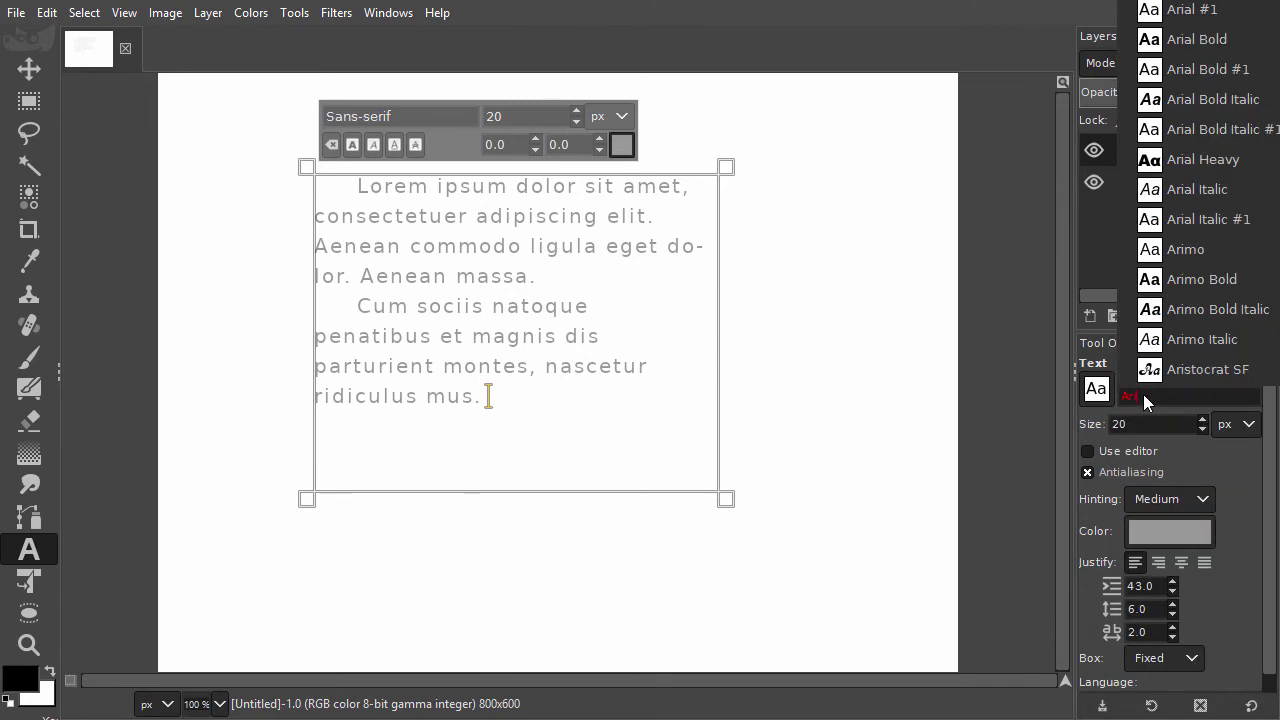
pyautogui.write('al')
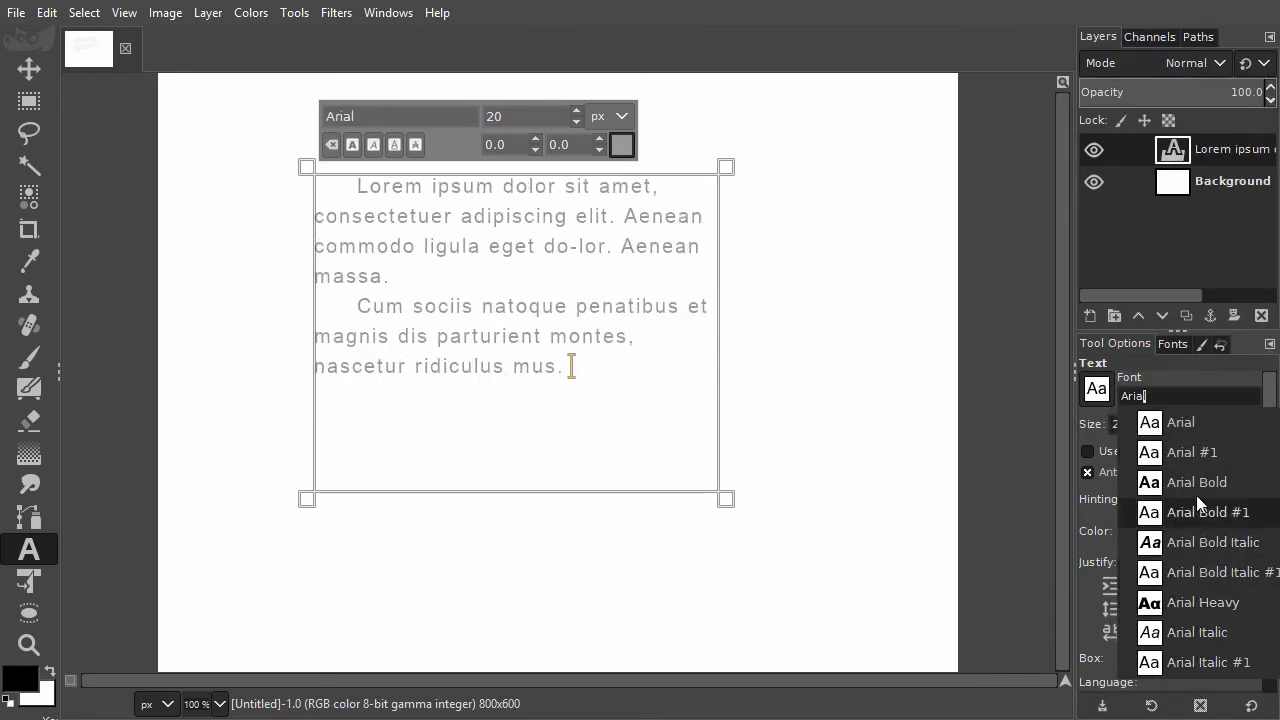
pyautogui.press('Return')
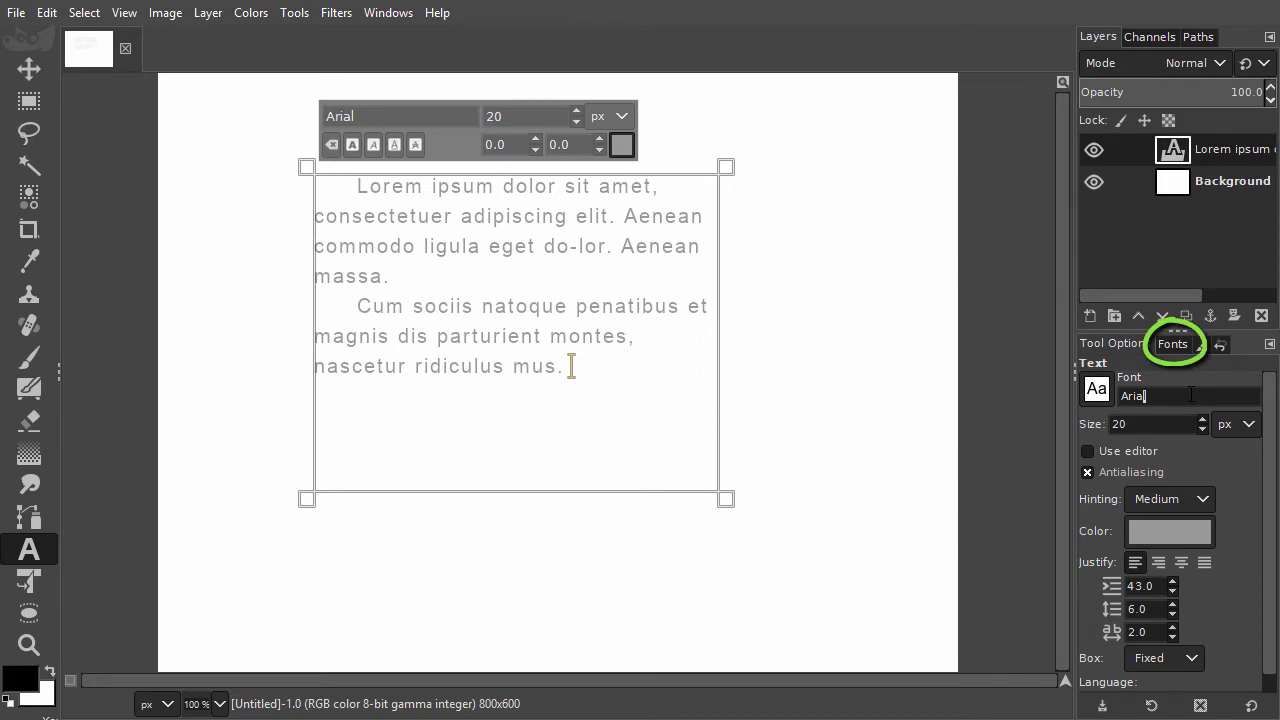
# - Pick Arial in the fonts list and step down through the variants to Arial Heavy
pyautogui.click(1173, 345)
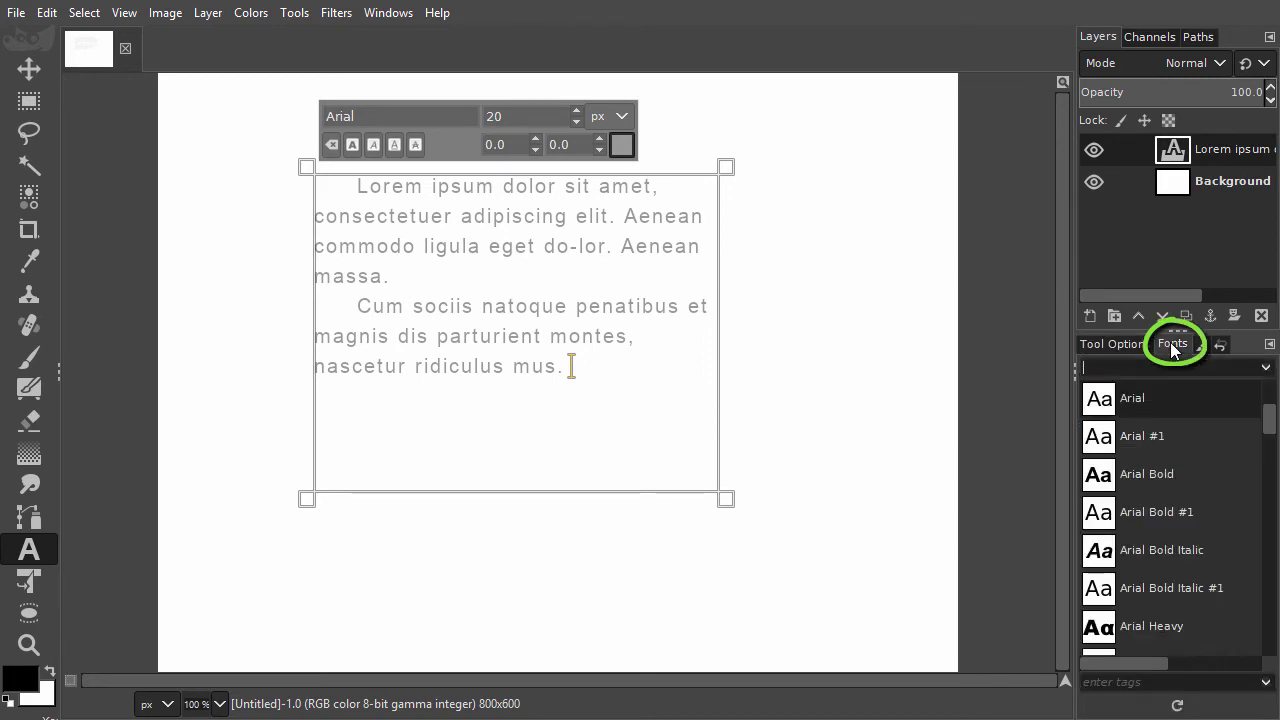
pyautogui.click(1168, 400)
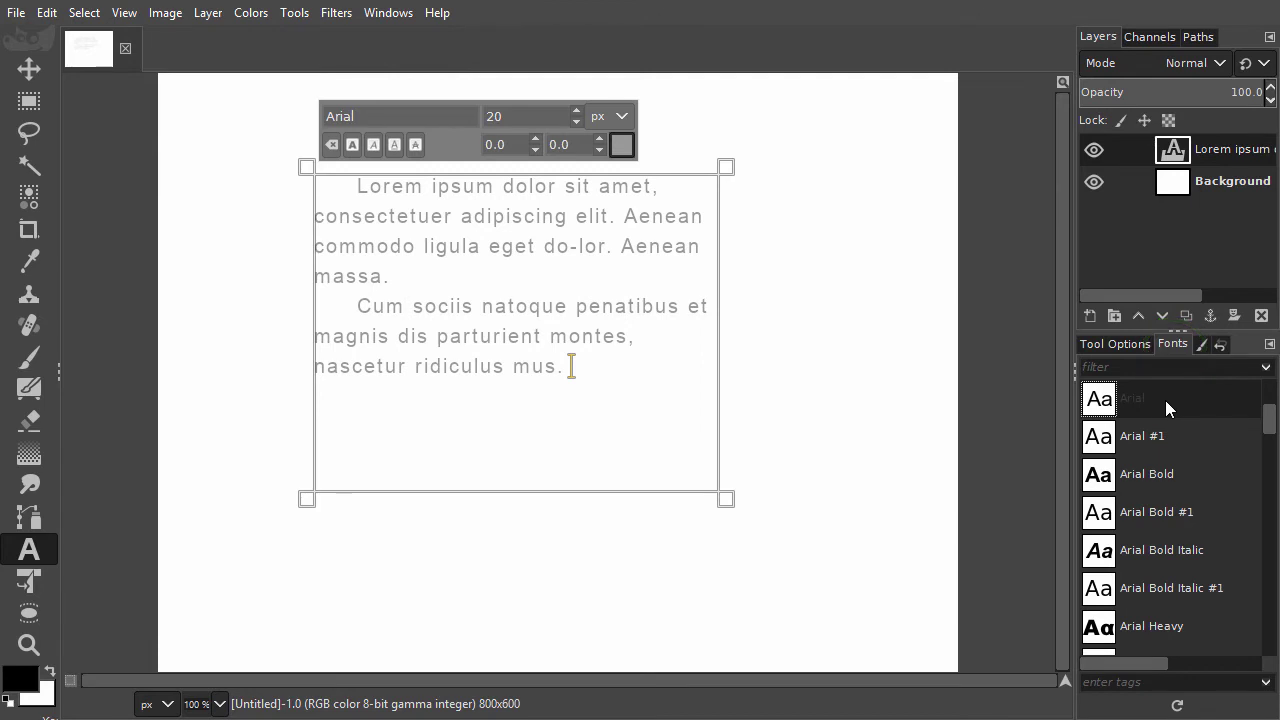
pyautogui.press('Down')
pyautogui.press('Down')
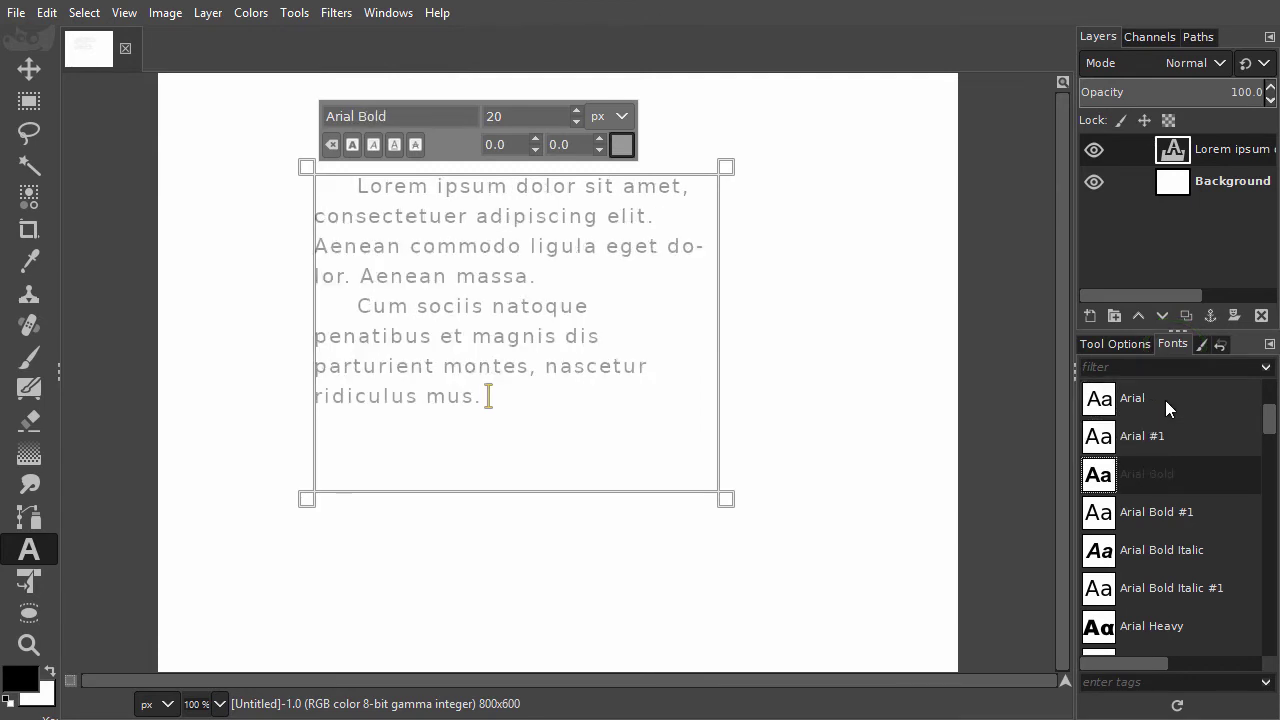
pyautogui.press('Down')
pyautogui.press('Down')
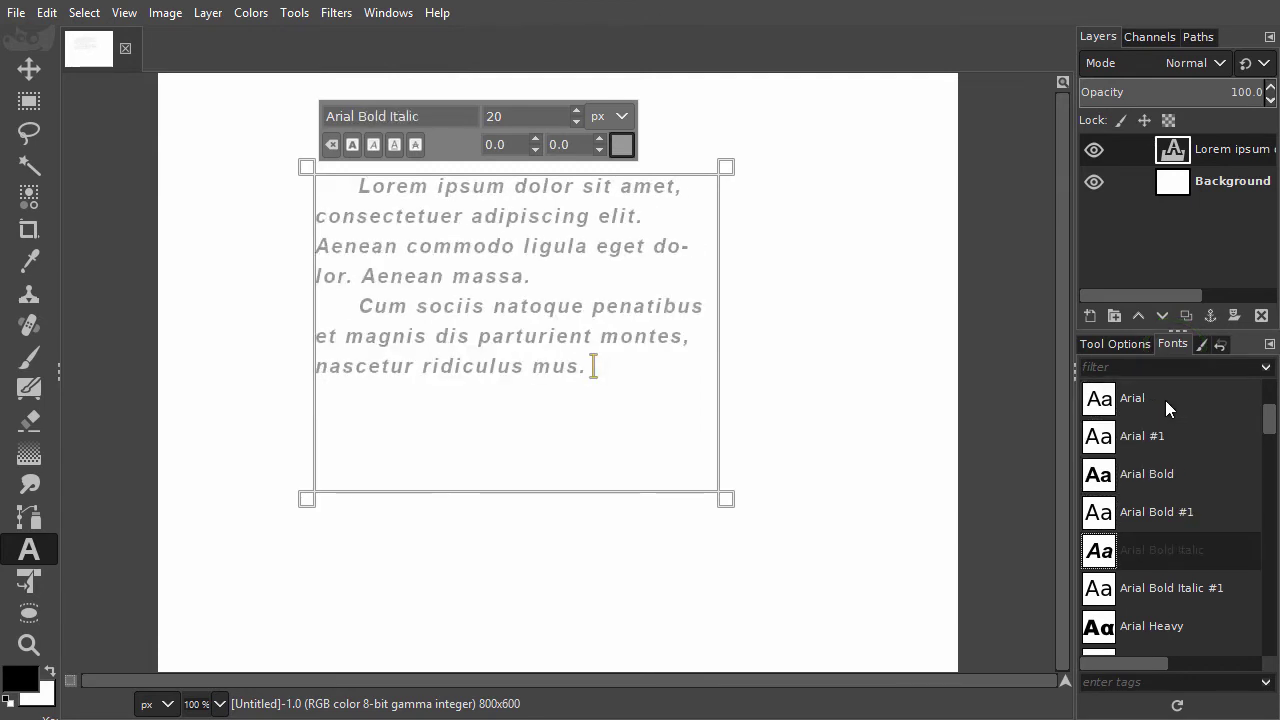
pyautogui.press('Down')
pyautogui.press('Down')
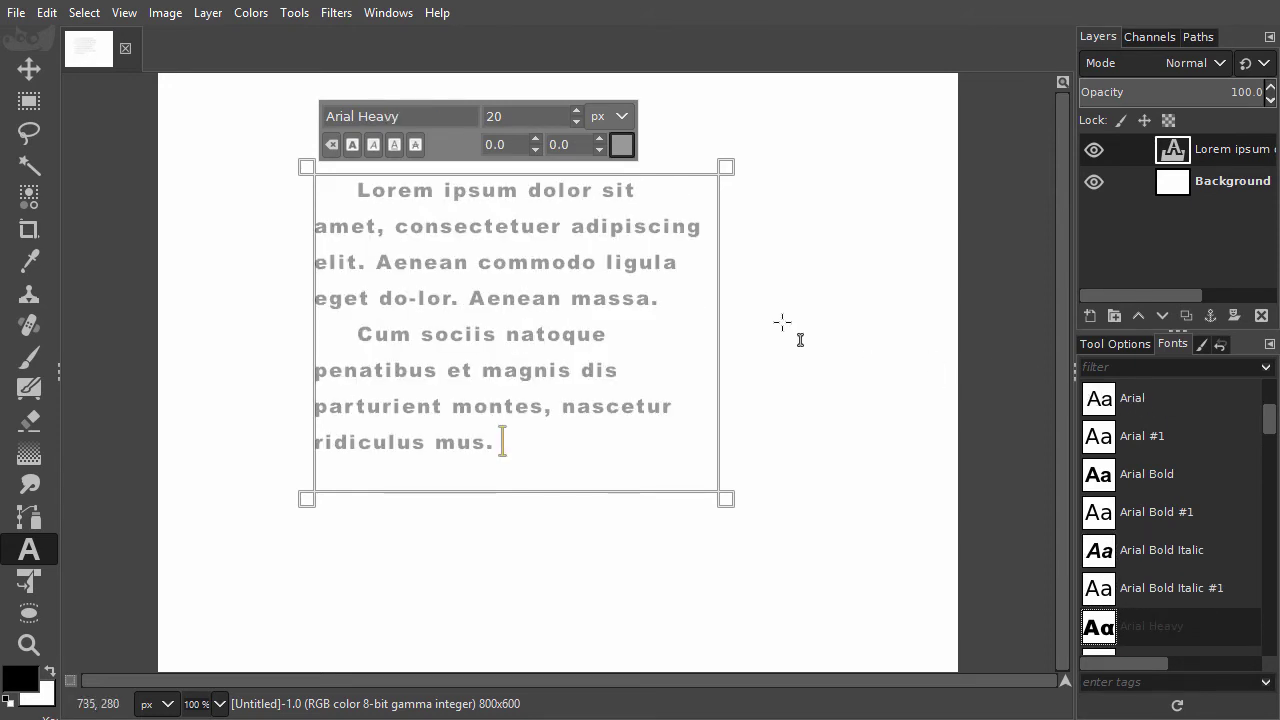
# - Select the Background layer, reopen the lorem ipsum text layer for editing and type 'B'
pyautogui.click(33, 72)
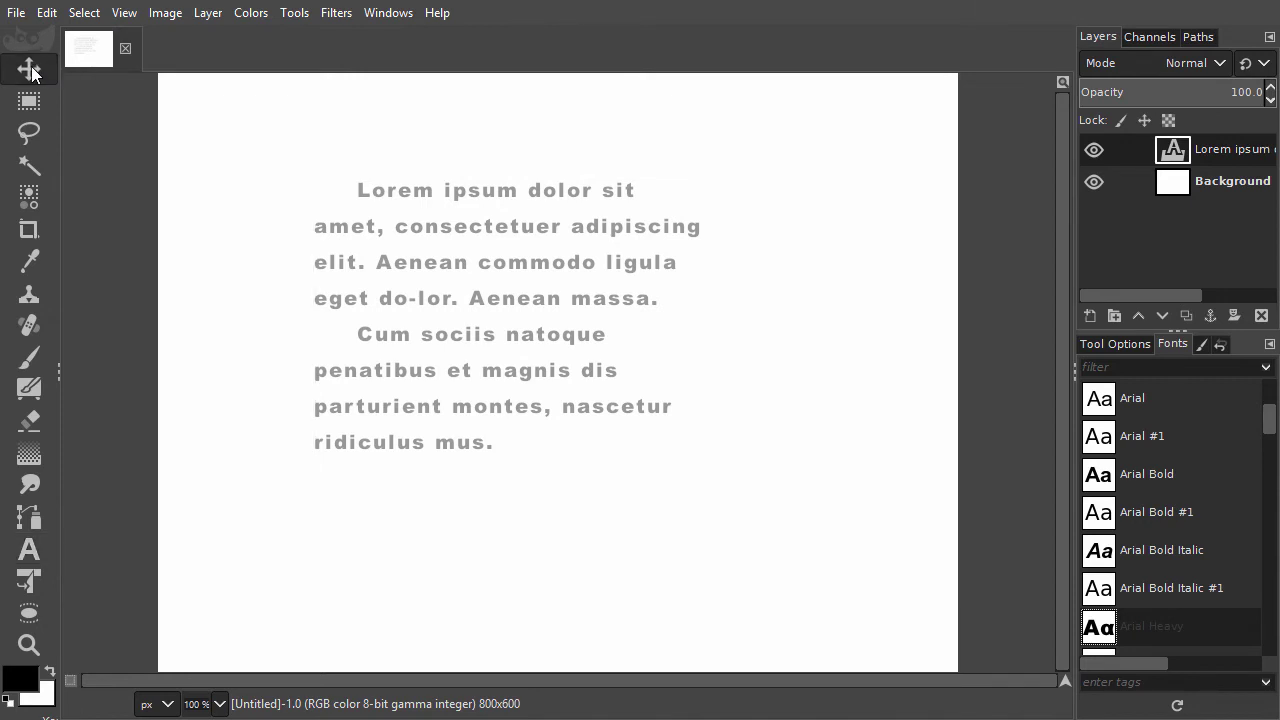
pyautogui.click(1175, 192)
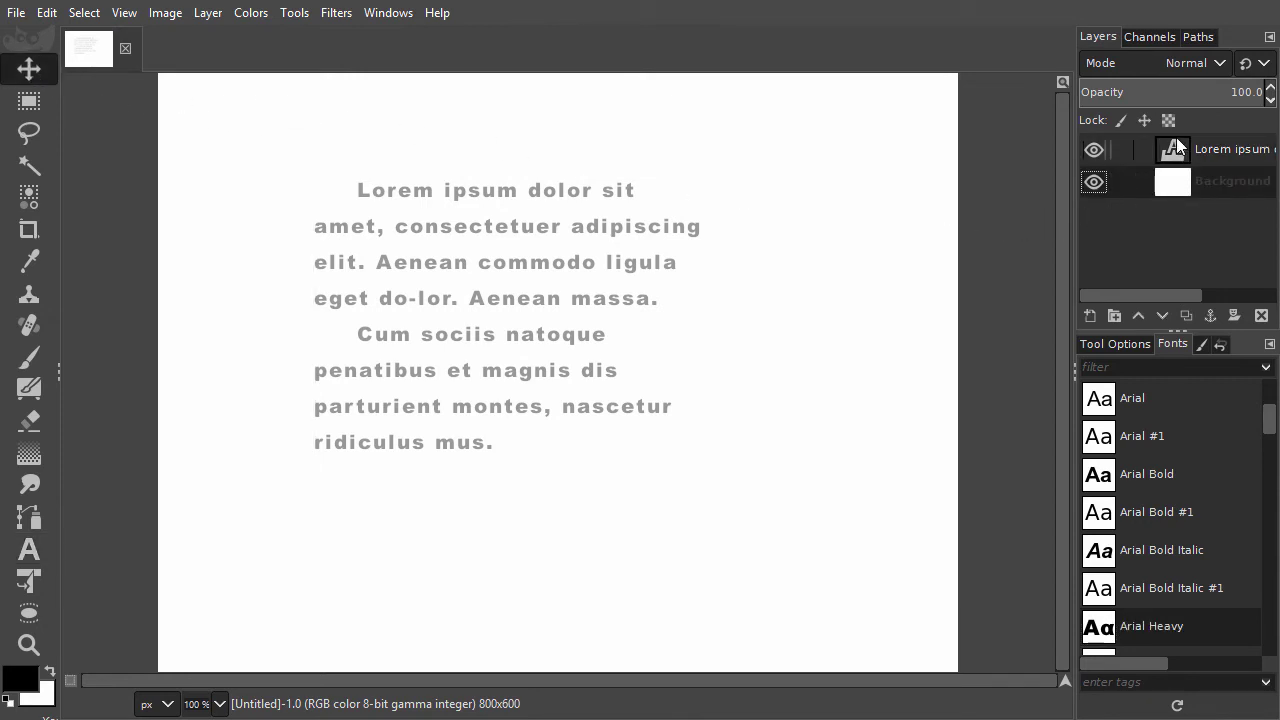
pyautogui.doubleClick(1174, 146)
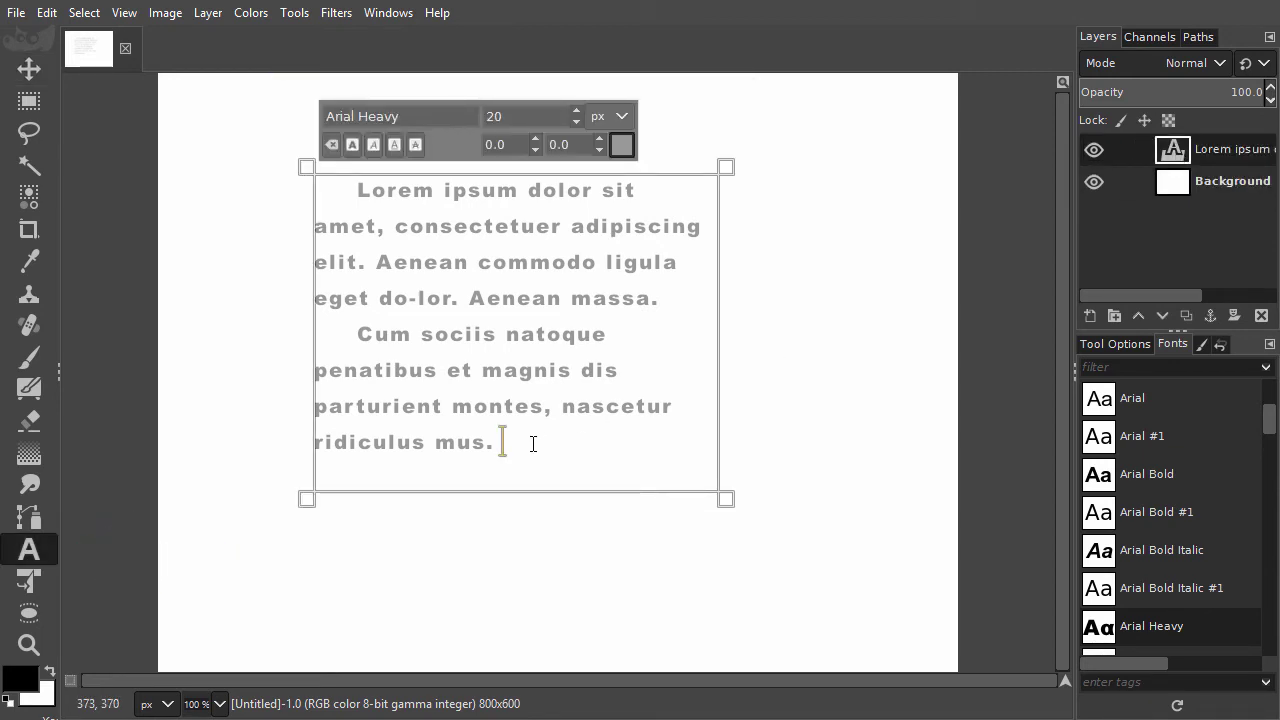
pyautogui.write('B')
# - Delete all the lorem ipsum text and stretch the text box to both canvas edges
pyautogui.hotkey('ctrl', 'a')
pyautogui.press('Delete')
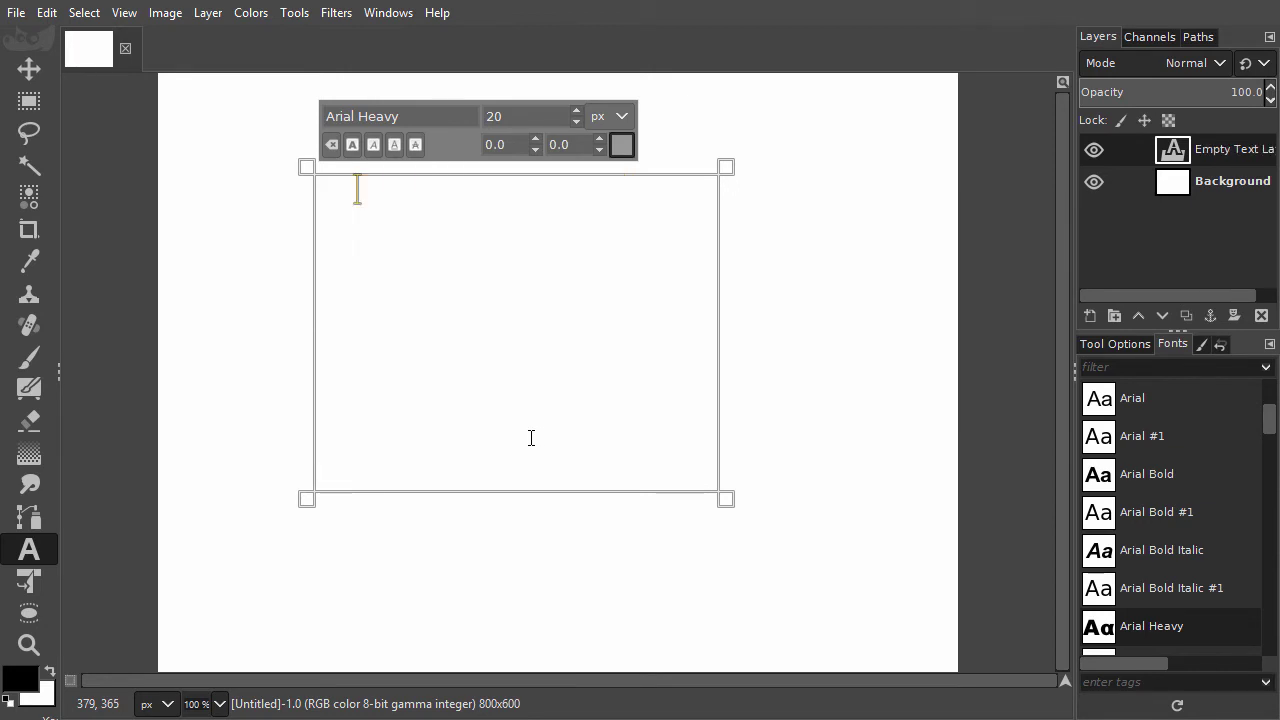
pyautogui.moveTo(310, 404); pyautogui.dragTo(152, 430)
pyautogui.moveTo(718, 424); pyautogui.dragTo(965, 432)
# - Set the text to plain Arial at 120 px with indent, line and letter spacing 0
pyautogui.click(1120, 400)
pyautogui.click(1128, 344)
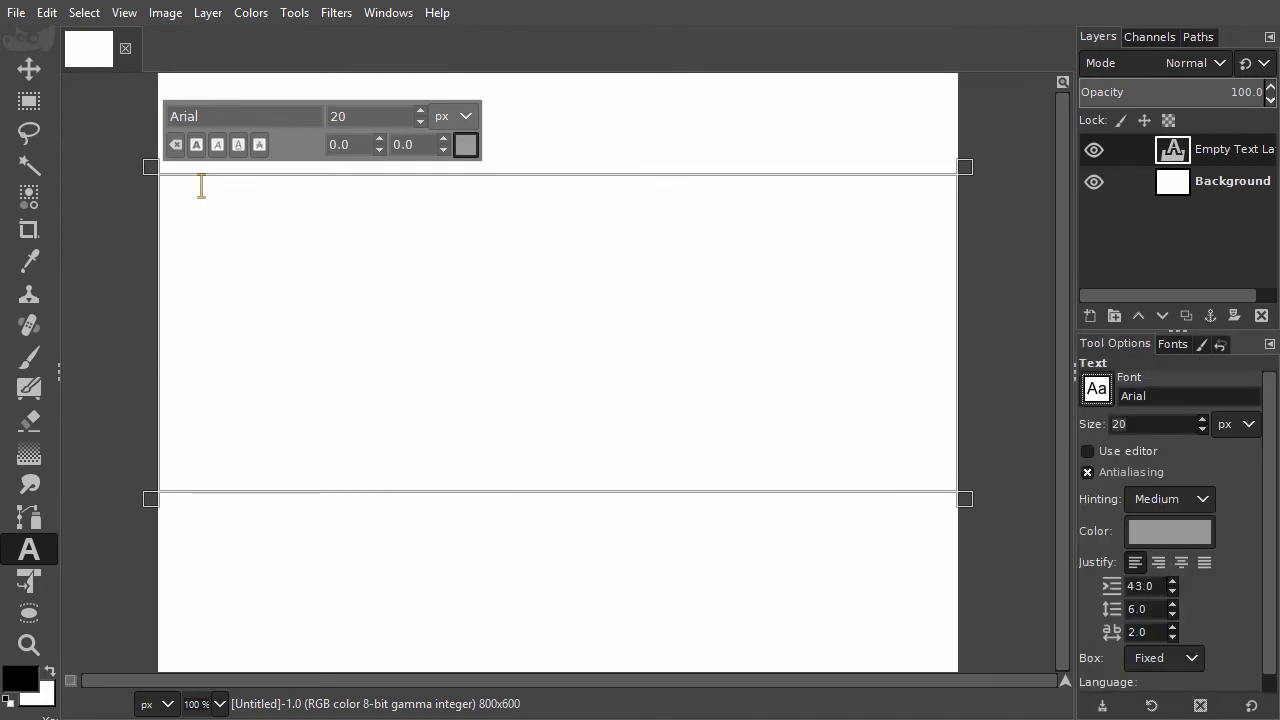
pyautogui.doubleClick(1141, 586)
pyautogui.write('0')
pyautogui.press('Tab')
pyautogui.write('0')
pyautogui.press('Tab')
pyautogui.write('0')
pyautogui.press('Tab')
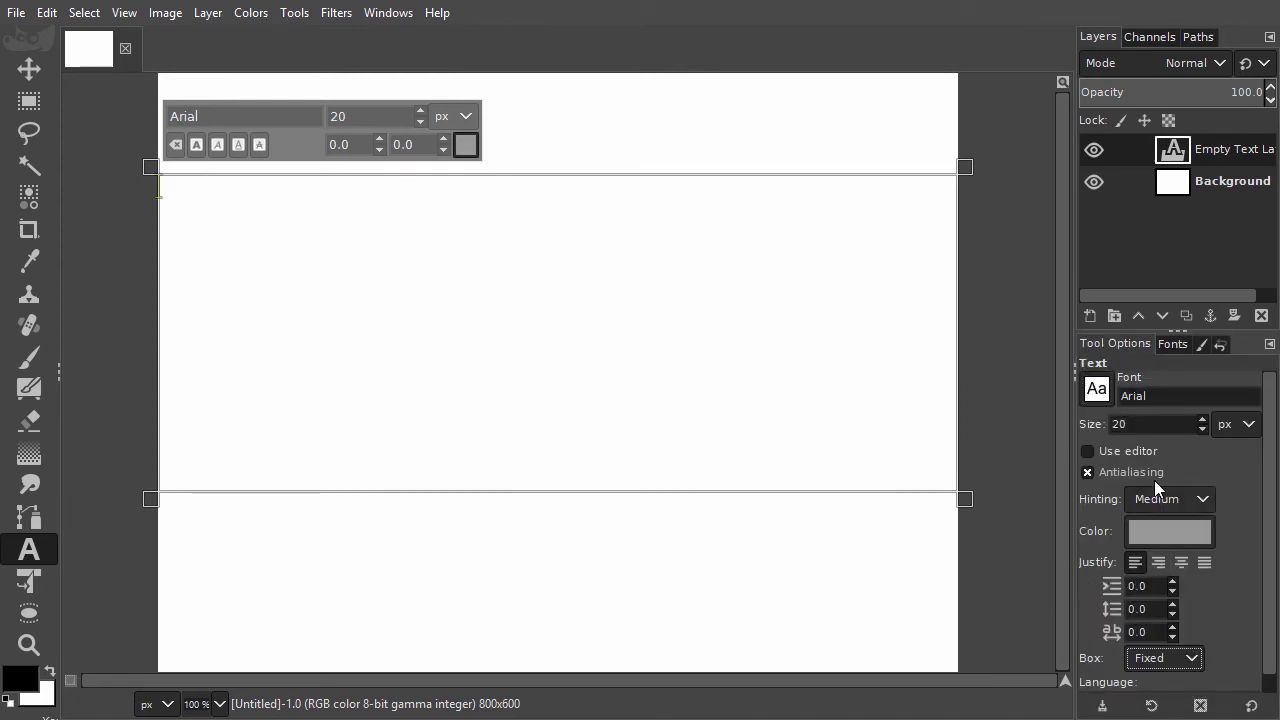
pyautogui.click(1115, 424)
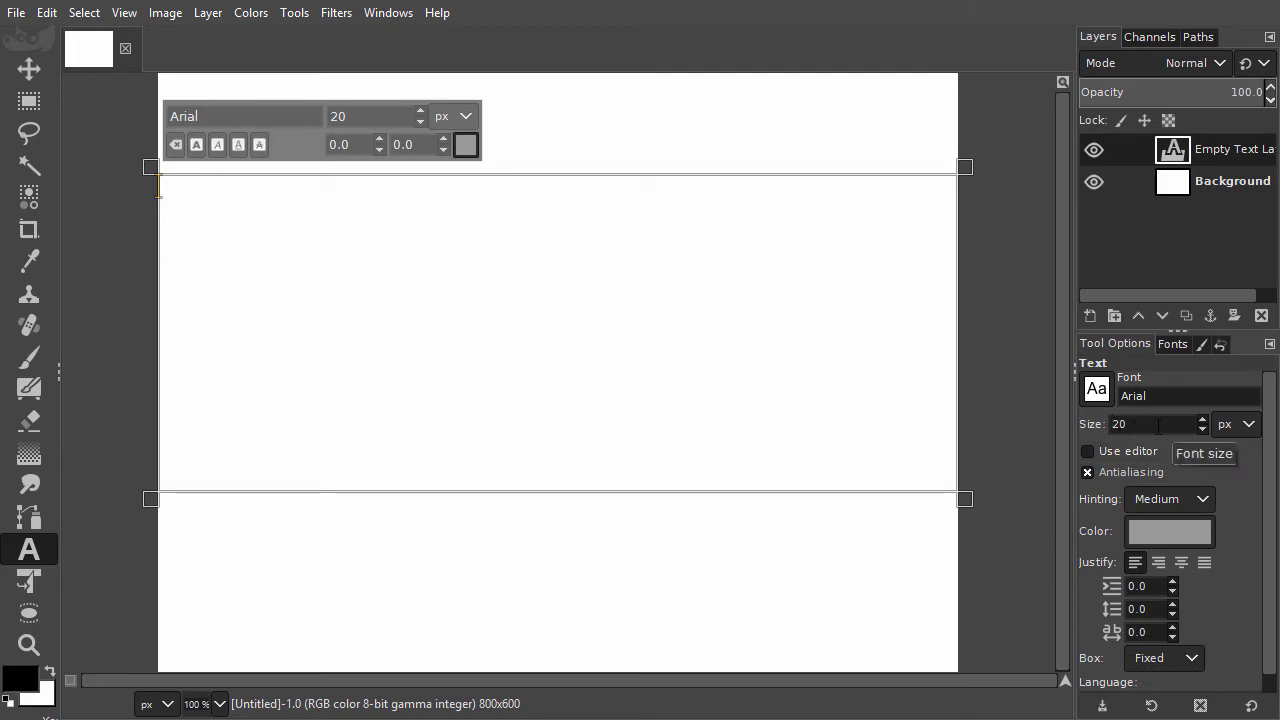
pyautogui.write('1')
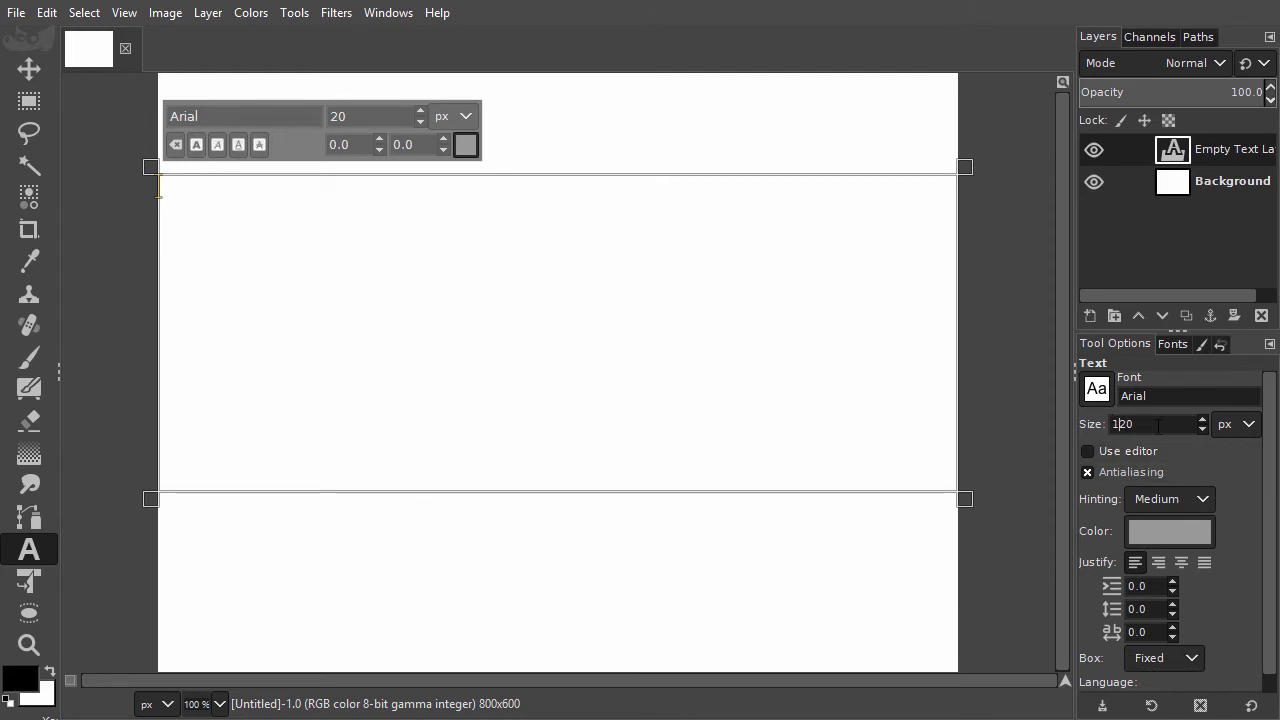
pyautogui.click(293, 250)
# - Type 'Perfect match' and tighten the kerning after the P to -6.0
pyautogui.write('Perfect ')
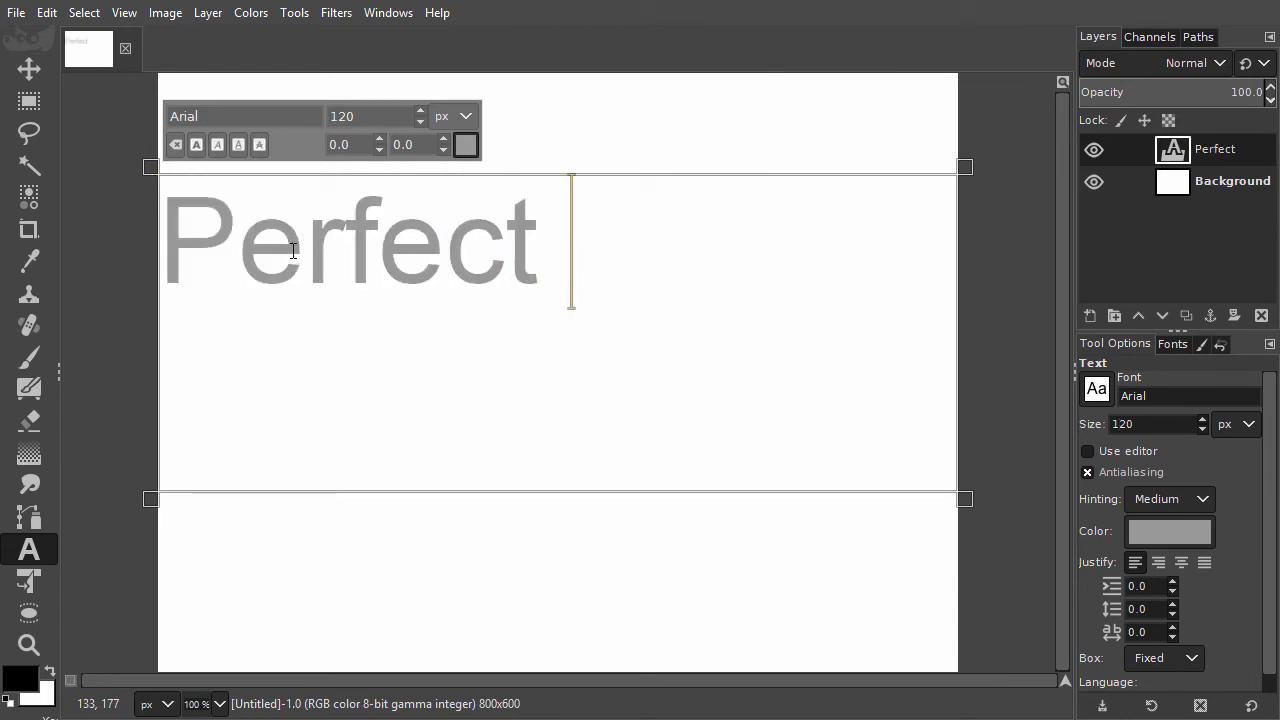
pyautogui.write('match')
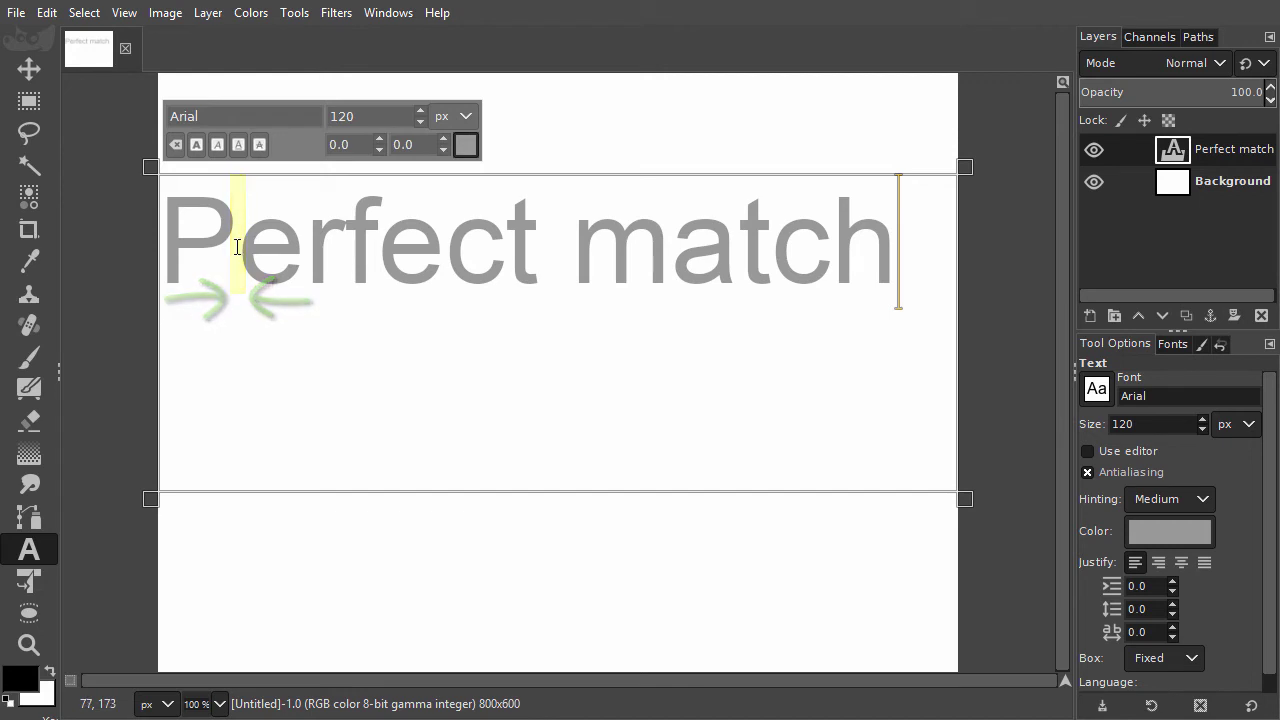
pyautogui.click(238, 247)
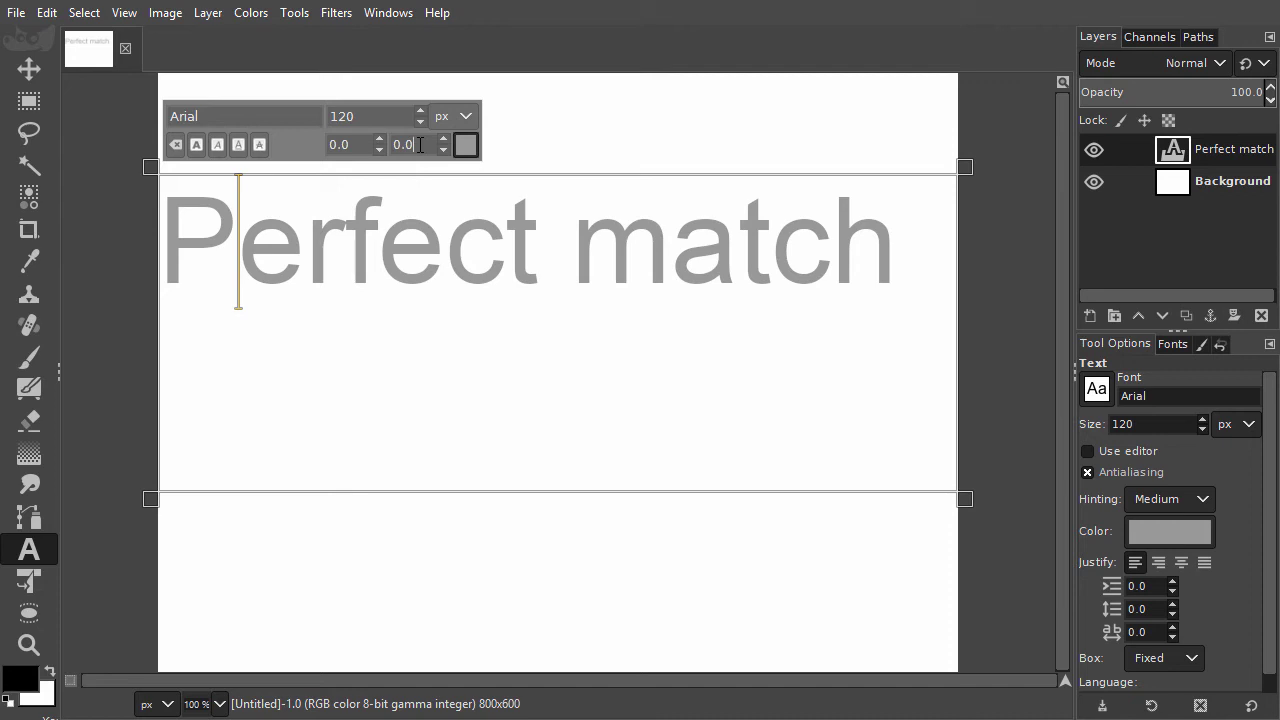
pyautogui.scroll(-5, 420, 145)
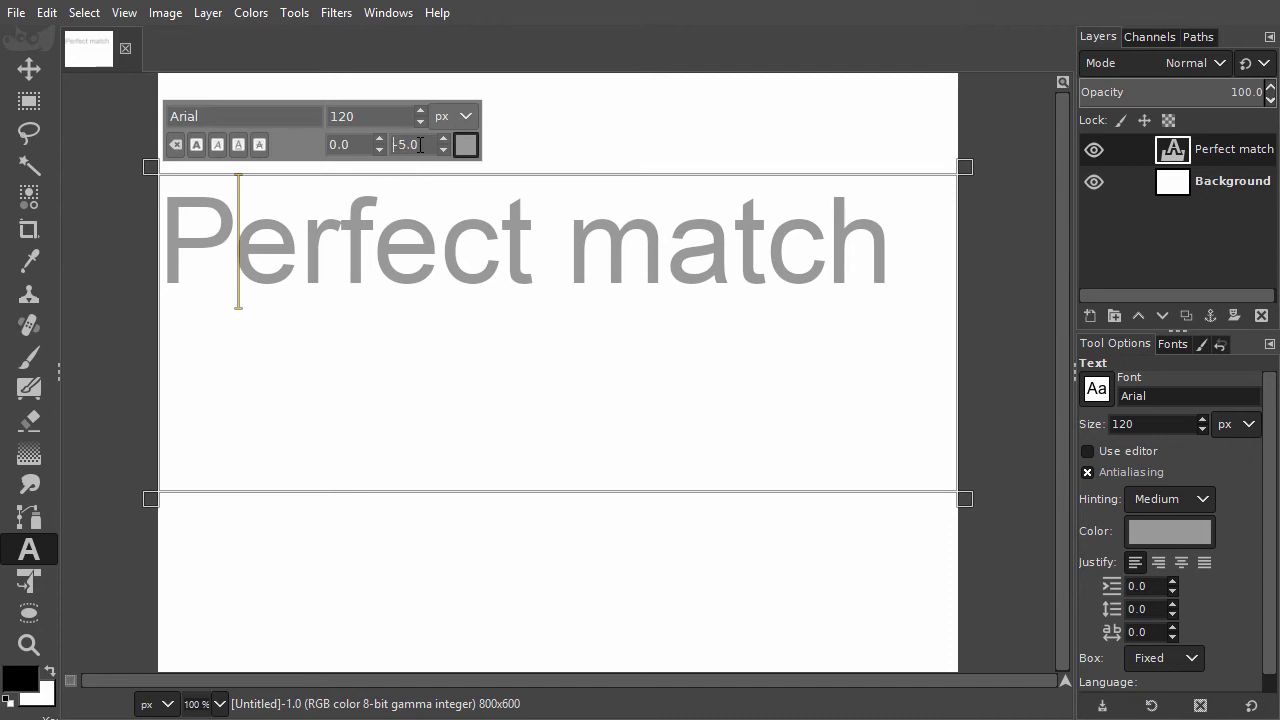
pyautogui.scroll(-1, 420, 145)
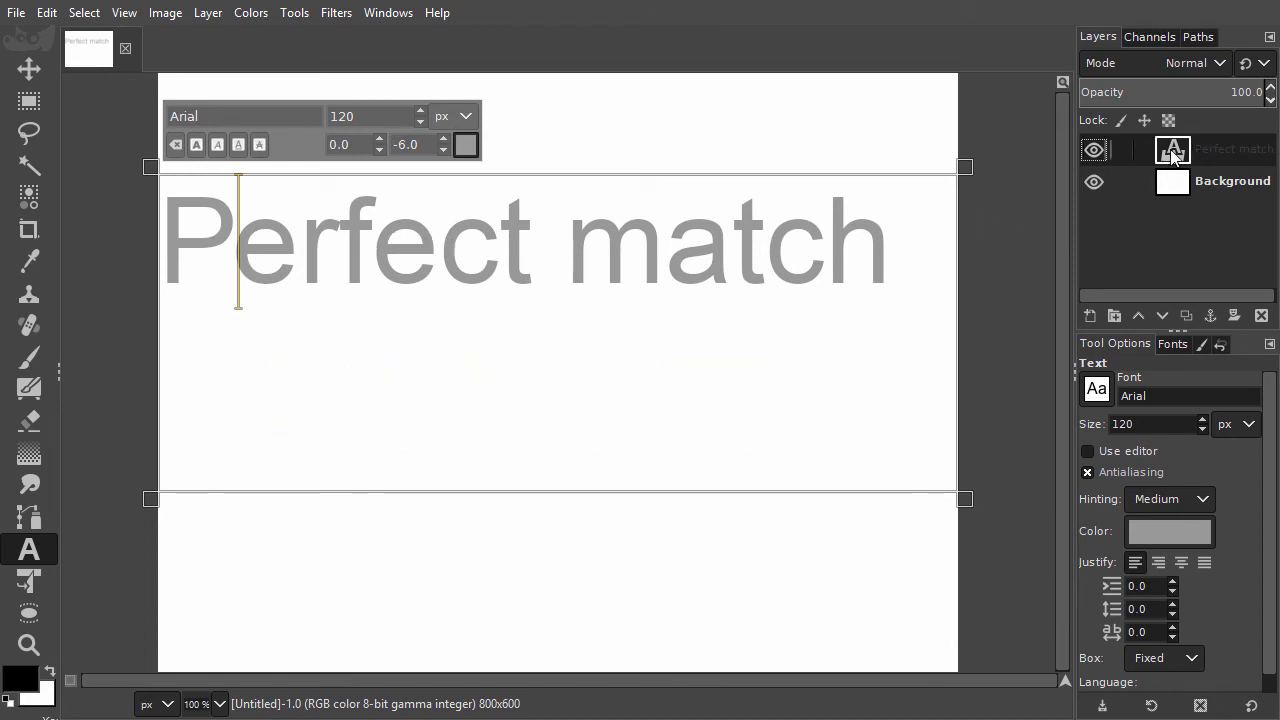
# - Convert the Perfect match text layer into a path and view it in the Paths list
pyautogui.rightClick(1170, 154)
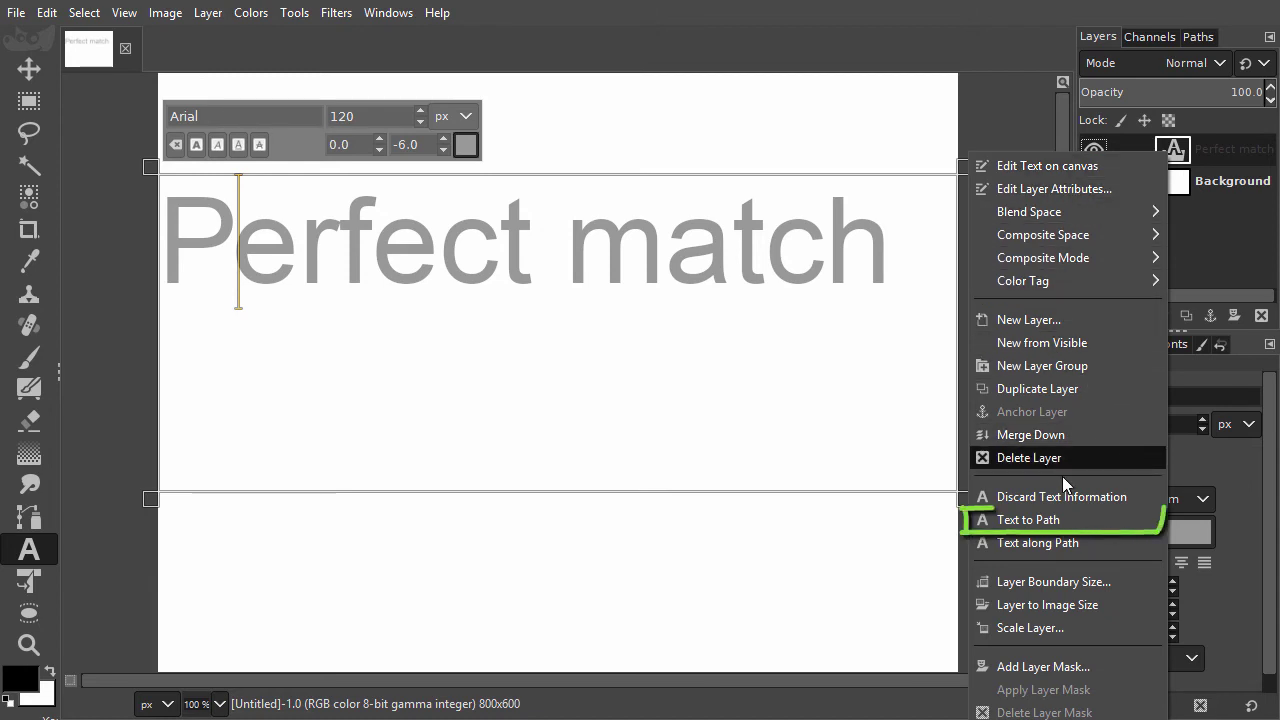
pyautogui.click(1076, 521)
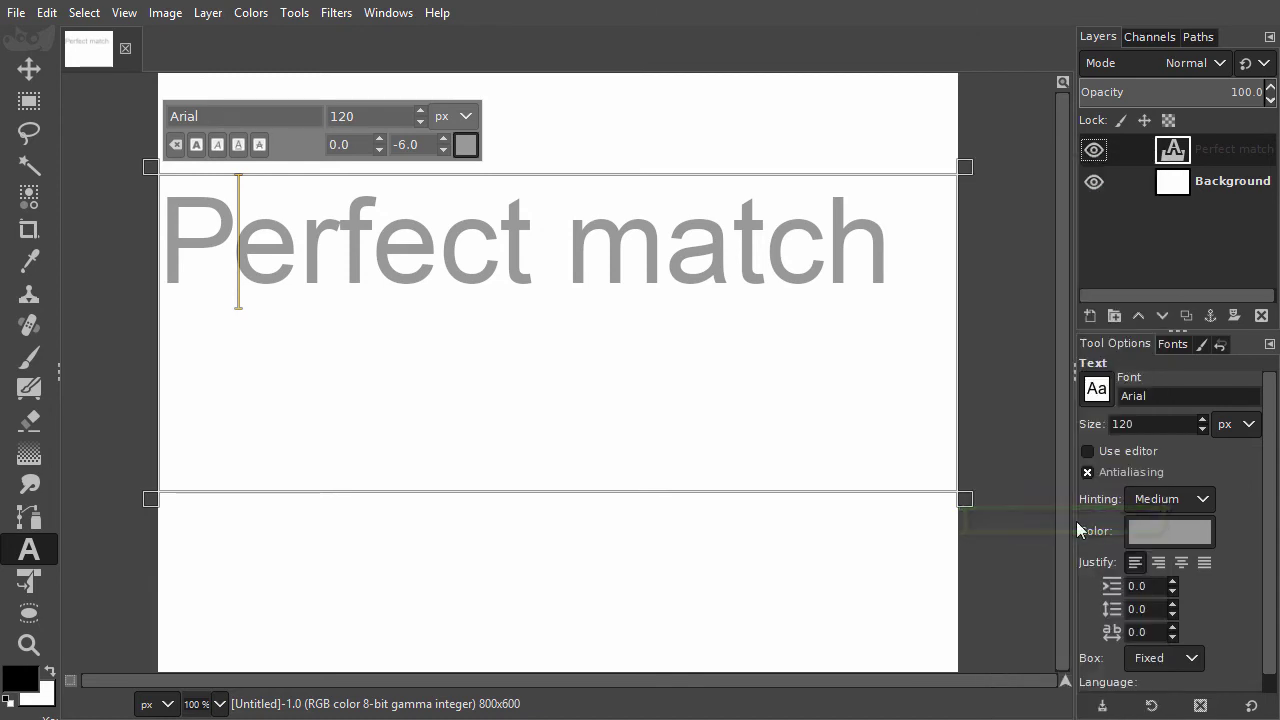
pyautogui.click(1197, 38)
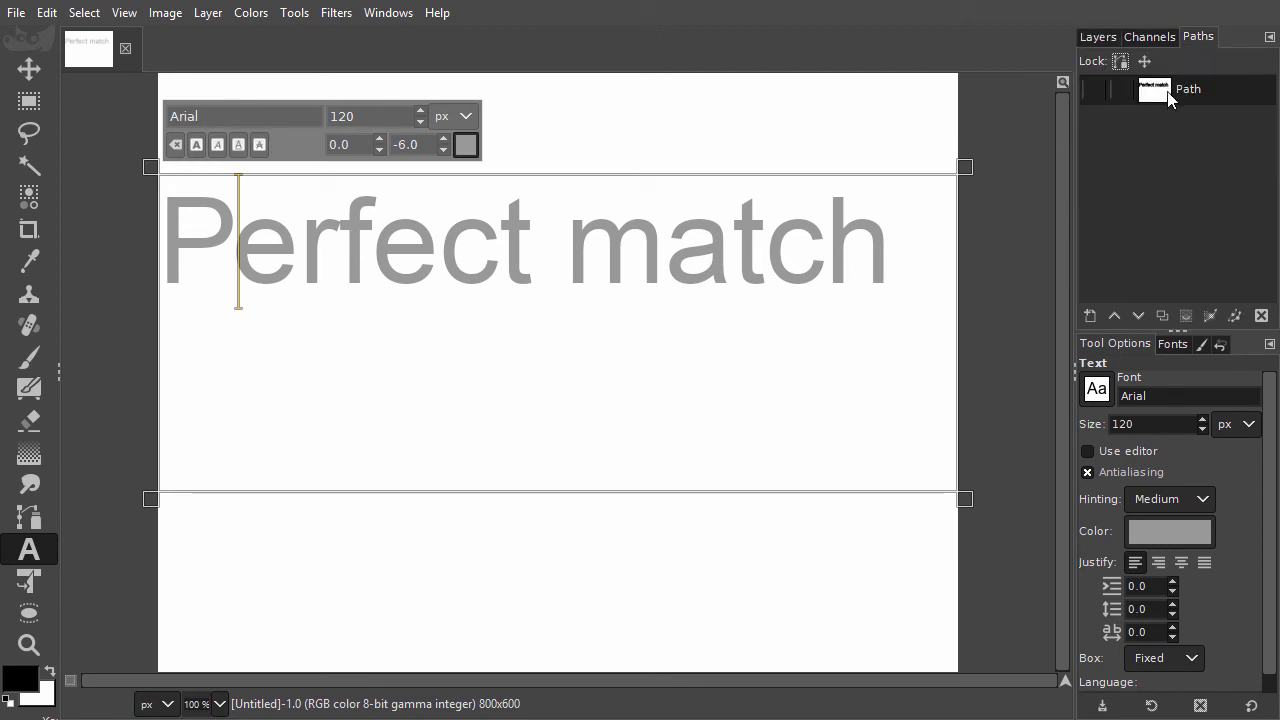
# - Export the path as an SVG named 'Perfect match' into the Desktop's Paths folder
pyautogui.click(1271, 42)
pyautogui.moveTo(1222, 52)
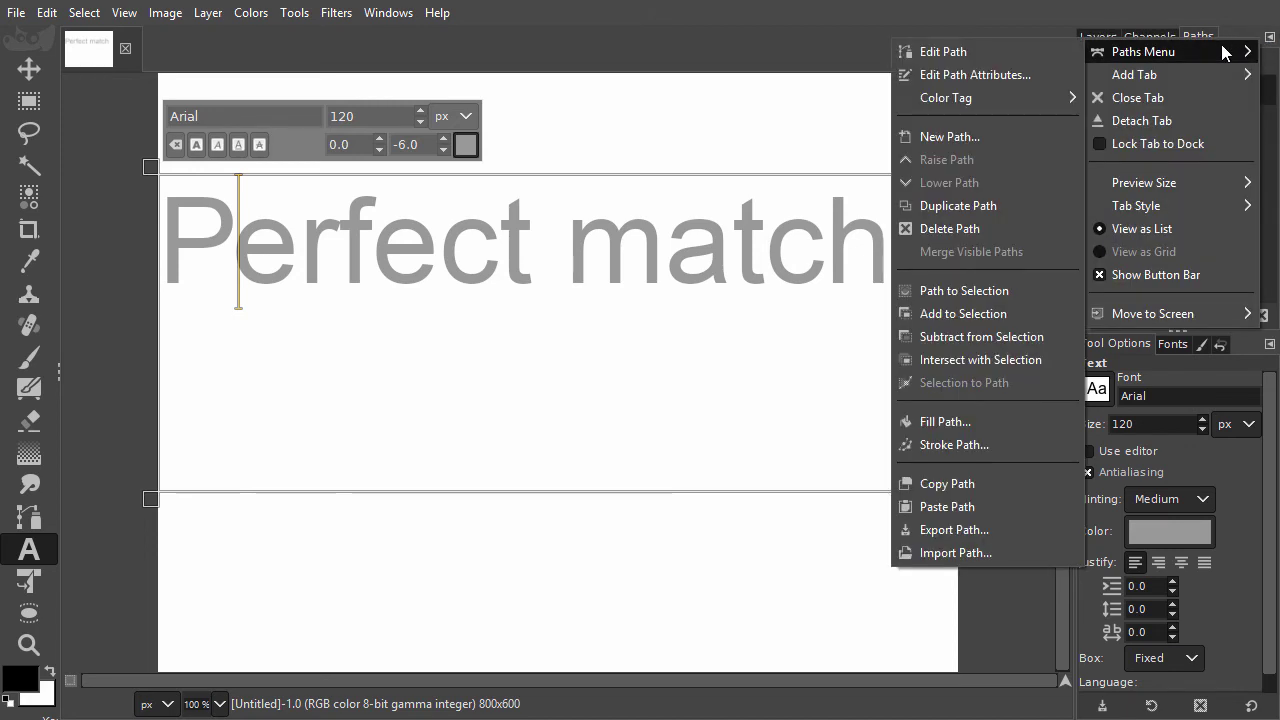
pyautogui.click(994, 531)
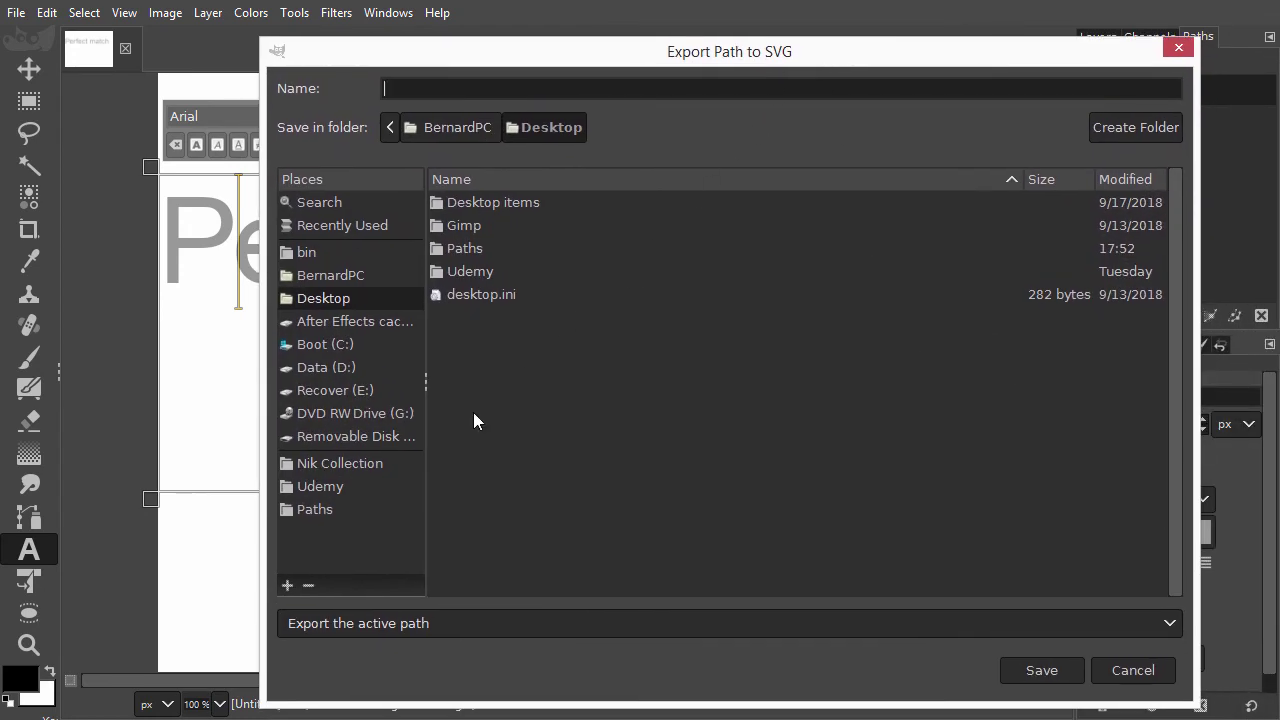
pyautogui.click(290, 509)
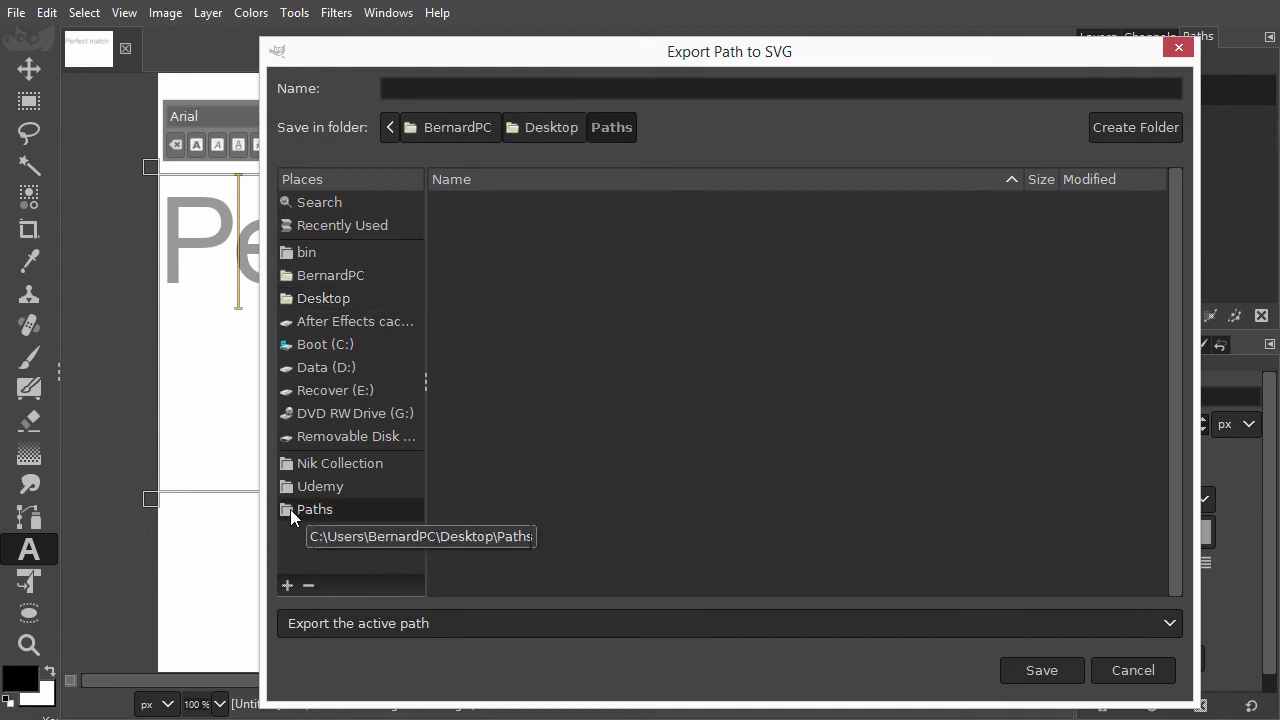
pyautogui.click(398, 89)
pyautogui.write('Perfect match')
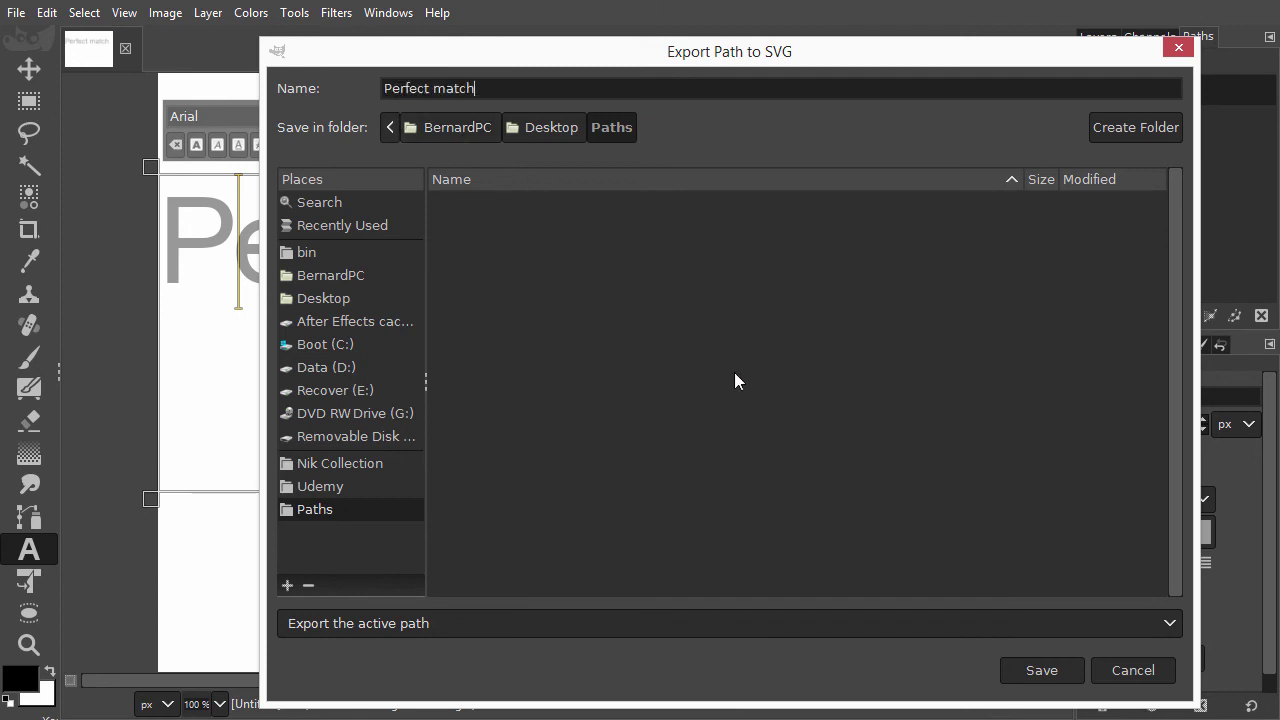
pyautogui.click(1034, 668)
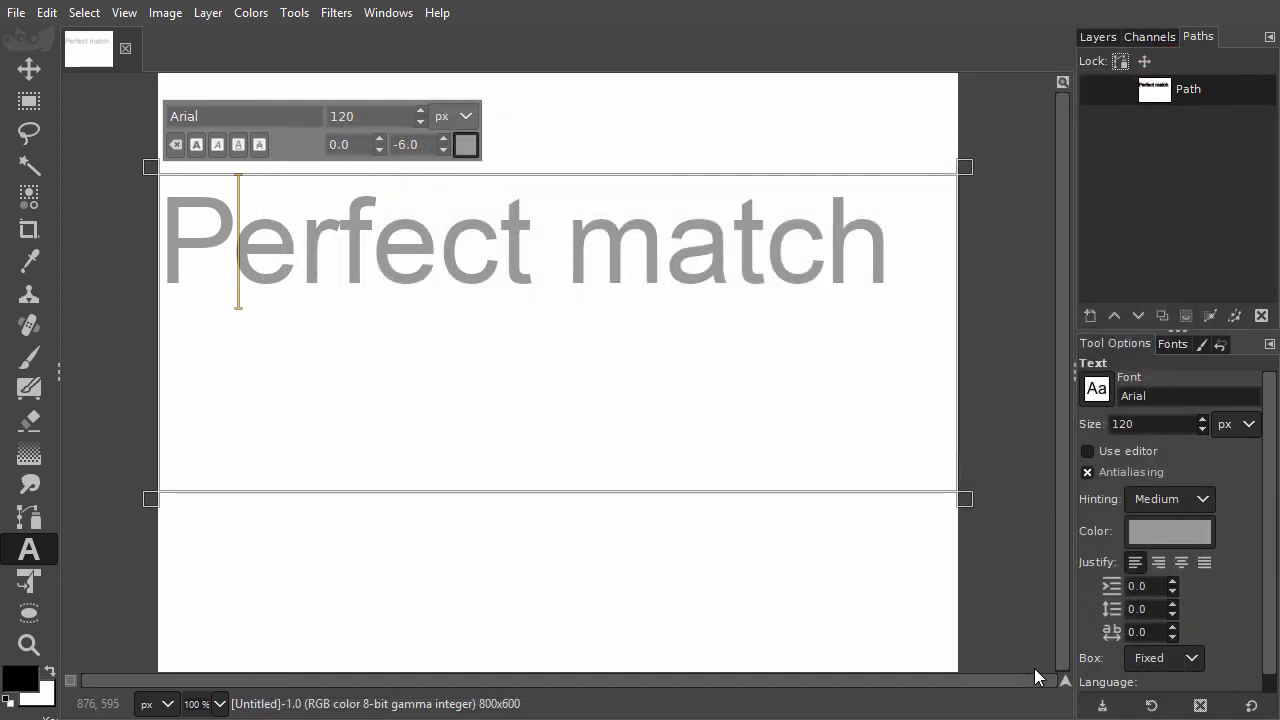
# - Open the recent matches photo match.jpg
pyautogui.click(16, 13)
pyautogui.moveTo(180, 155)
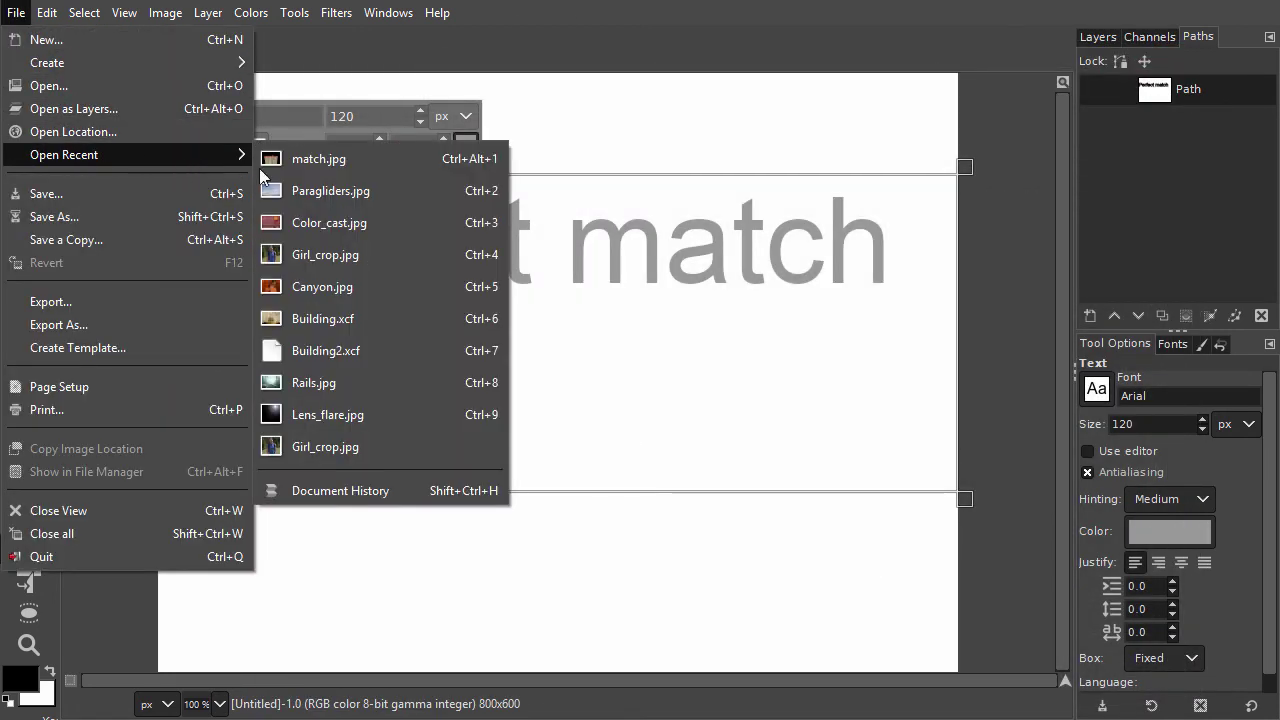
pyautogui.click(325, 160)
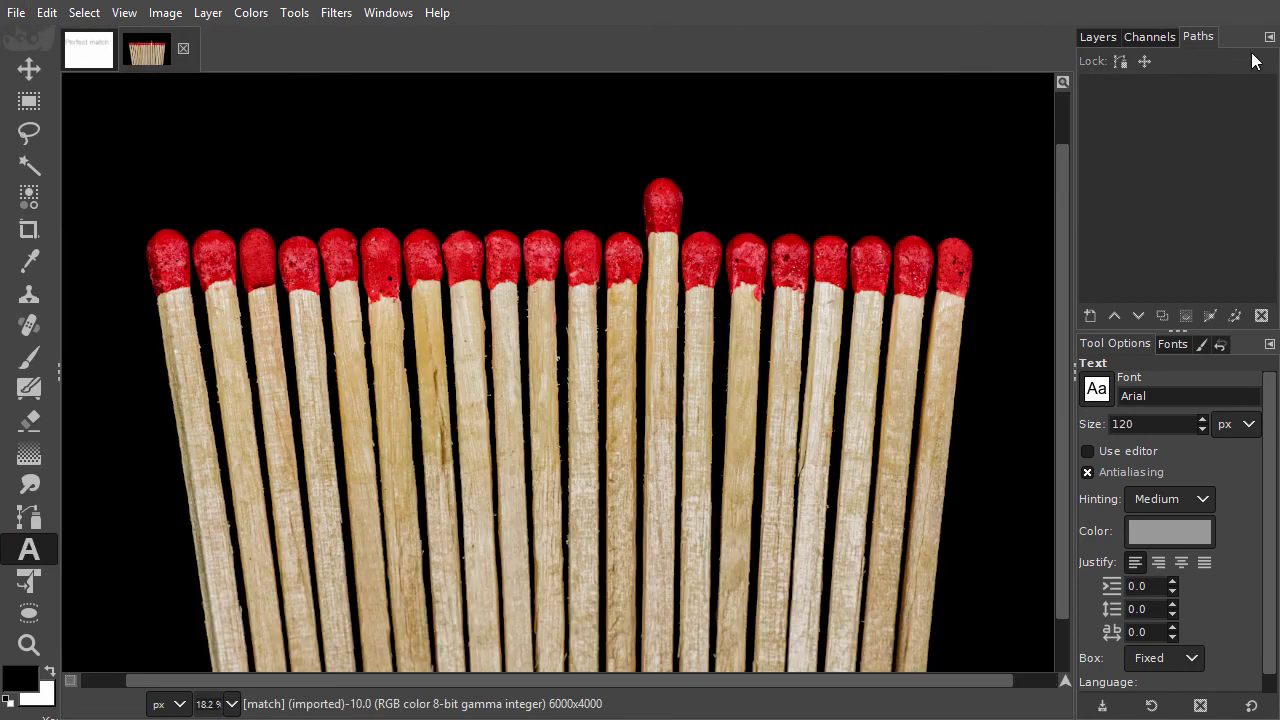
# - Import the 'Perfect match' path file into the photo, showing all file types
pyautogui.click(1269, 37)
pyautogui.moveTo(1238, 51)
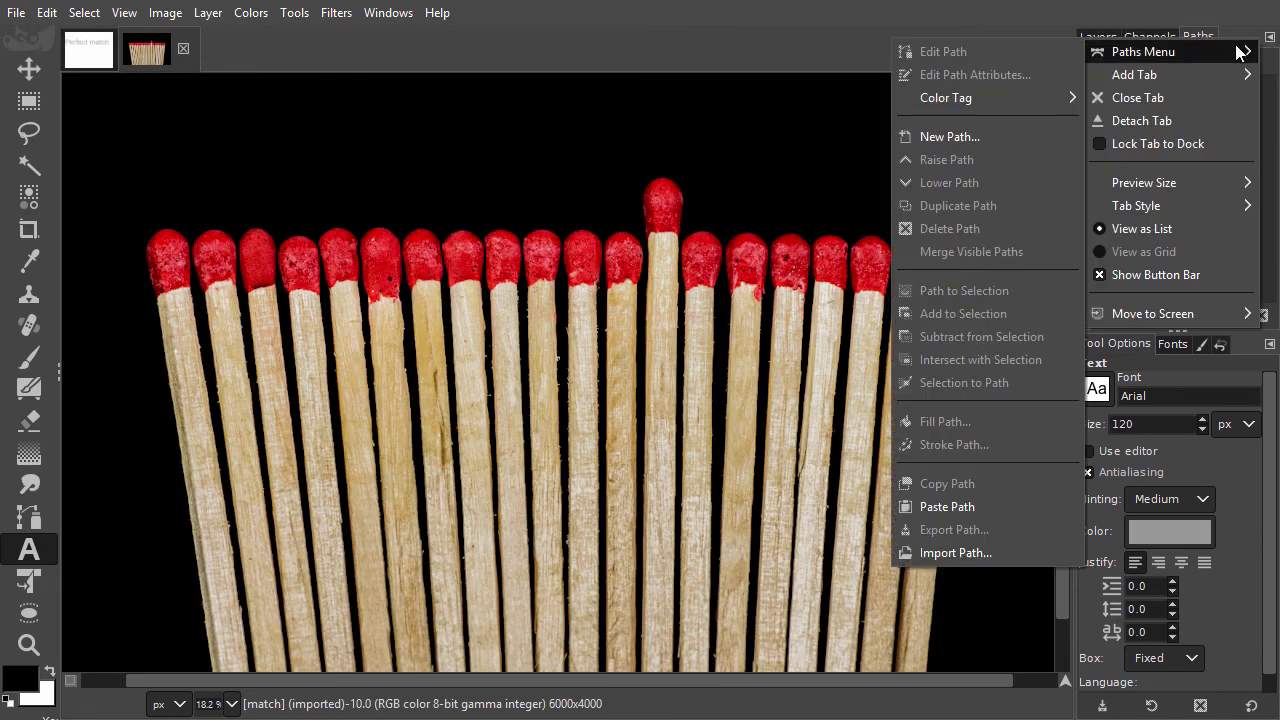
pyautogui.click(935, 555)
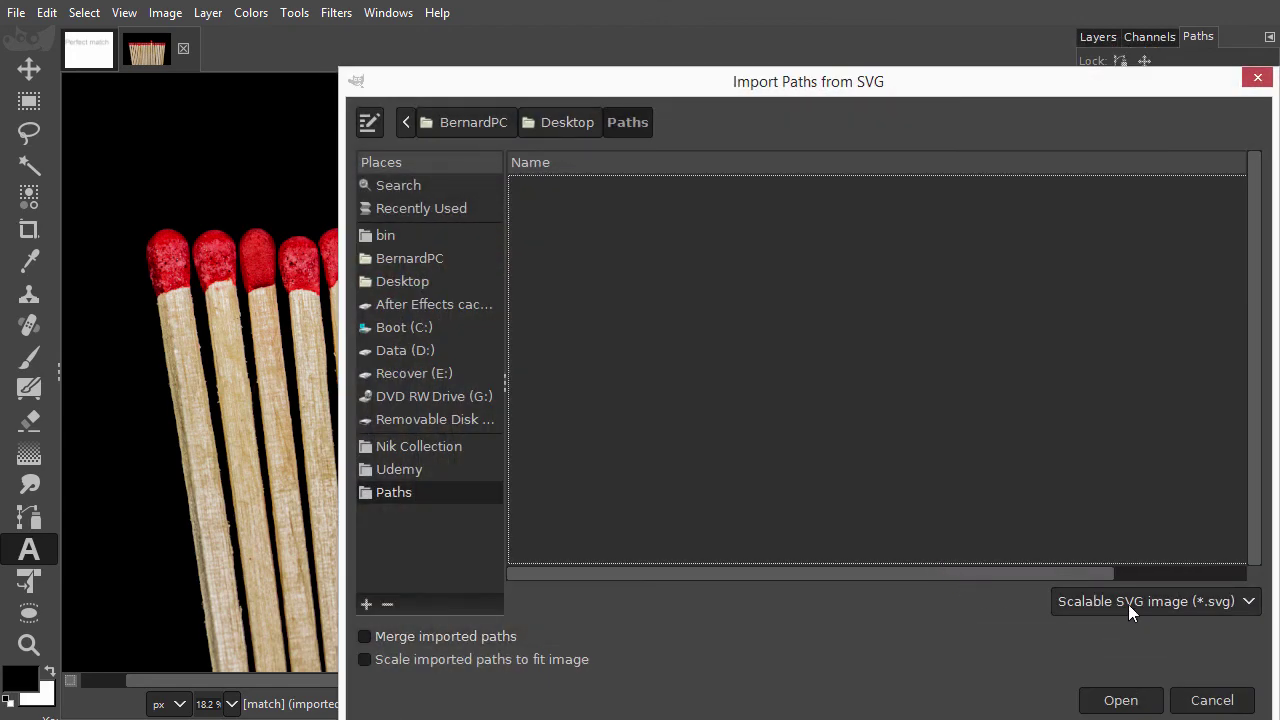
pyautogui.click(1128, 604)
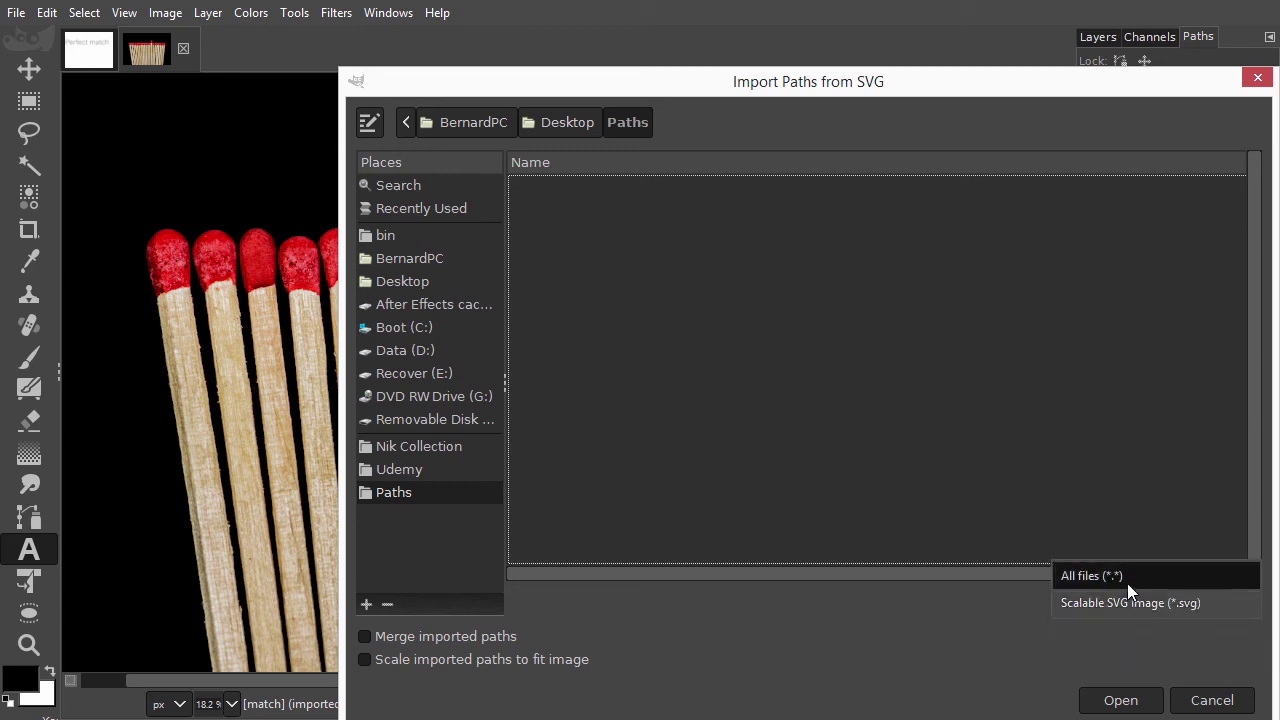
pyautogui.click(1127, 582)
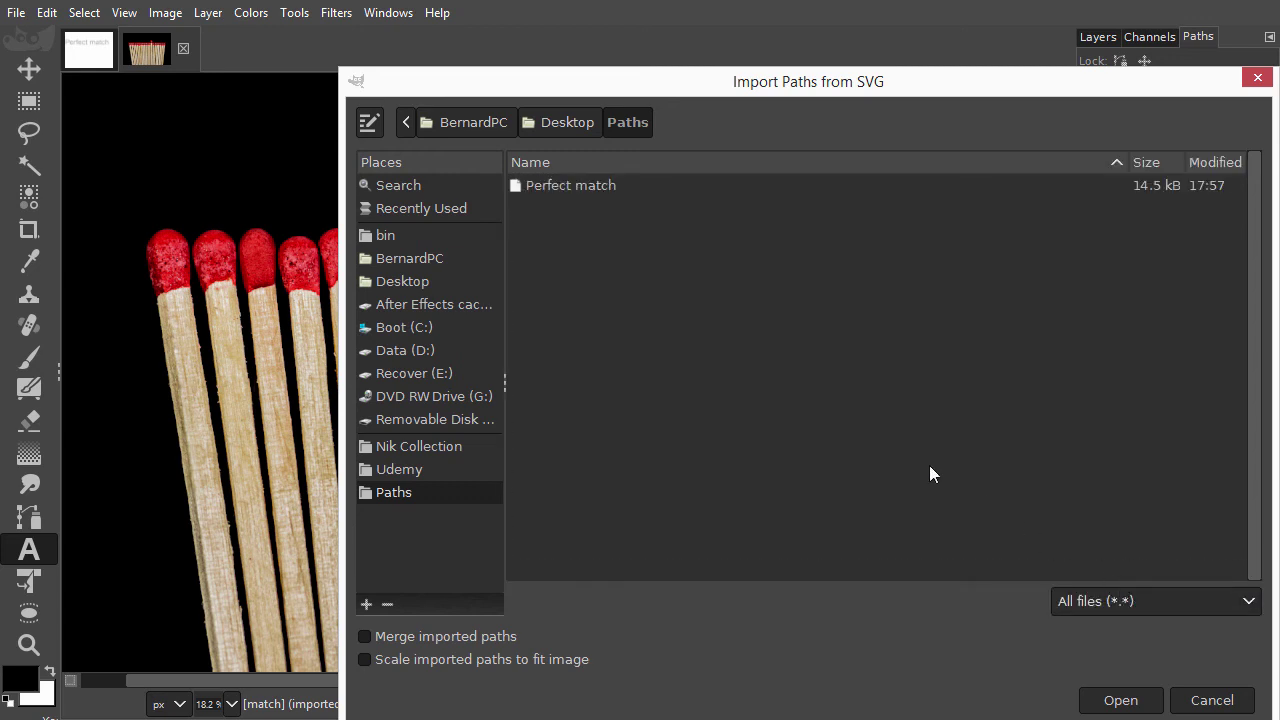
pyautogui.click(605, 186)
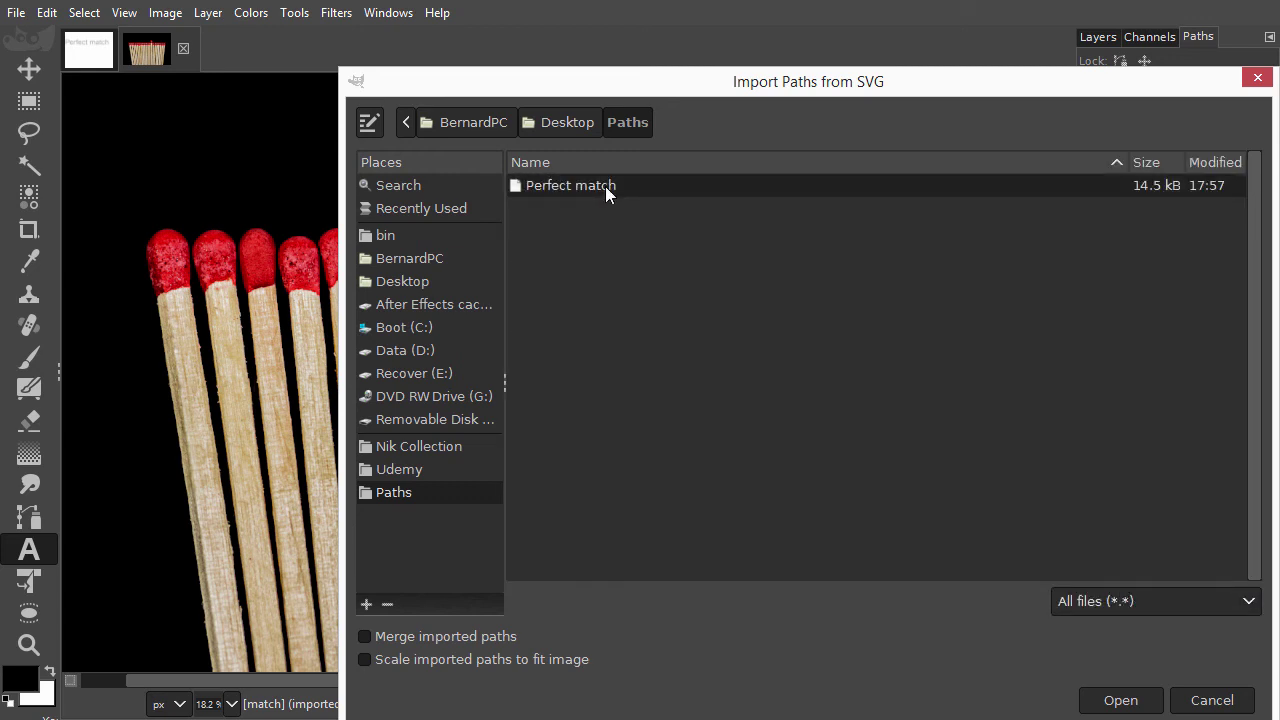
pyautogui.click(1112, 702)
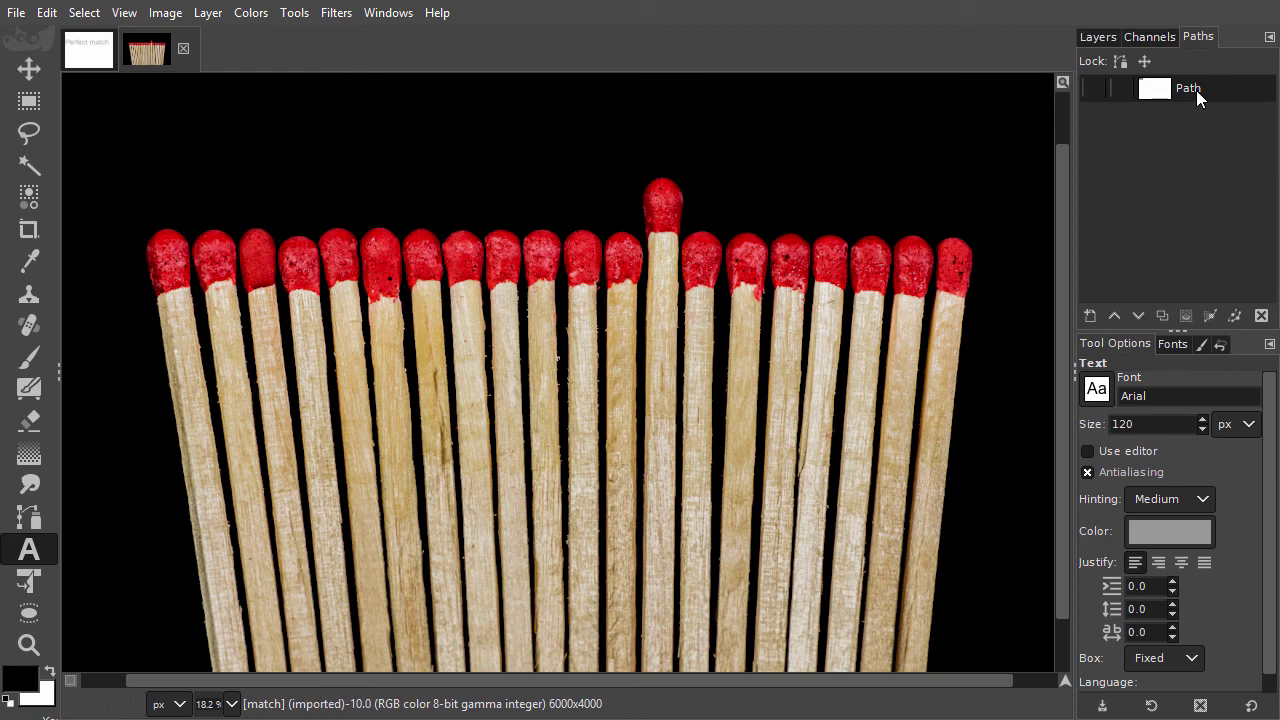
# - Set Unified Transform to act on paths and make the Perfect match path visible
pyautogui.moveTo(1063, 163); pyautogui.dragTo(1063, 103)
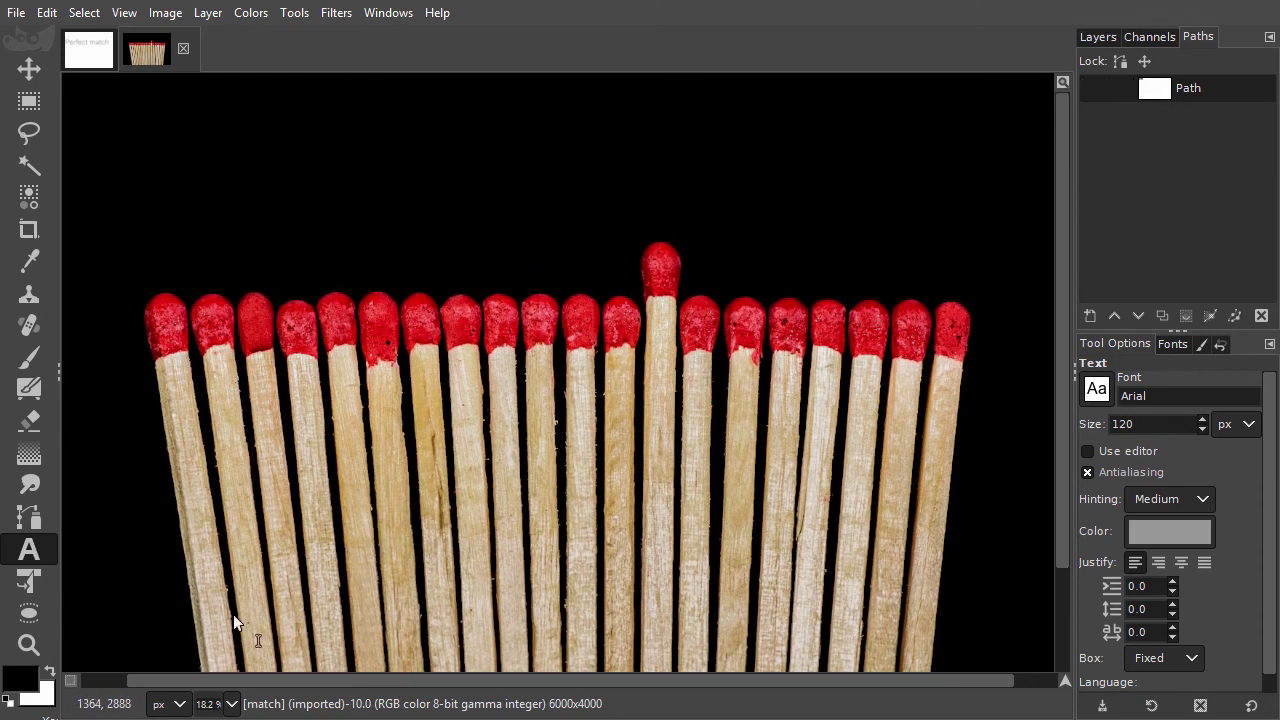
pyautogui.moveTo(161, 680); pyautogui.dragTo(109, 681)
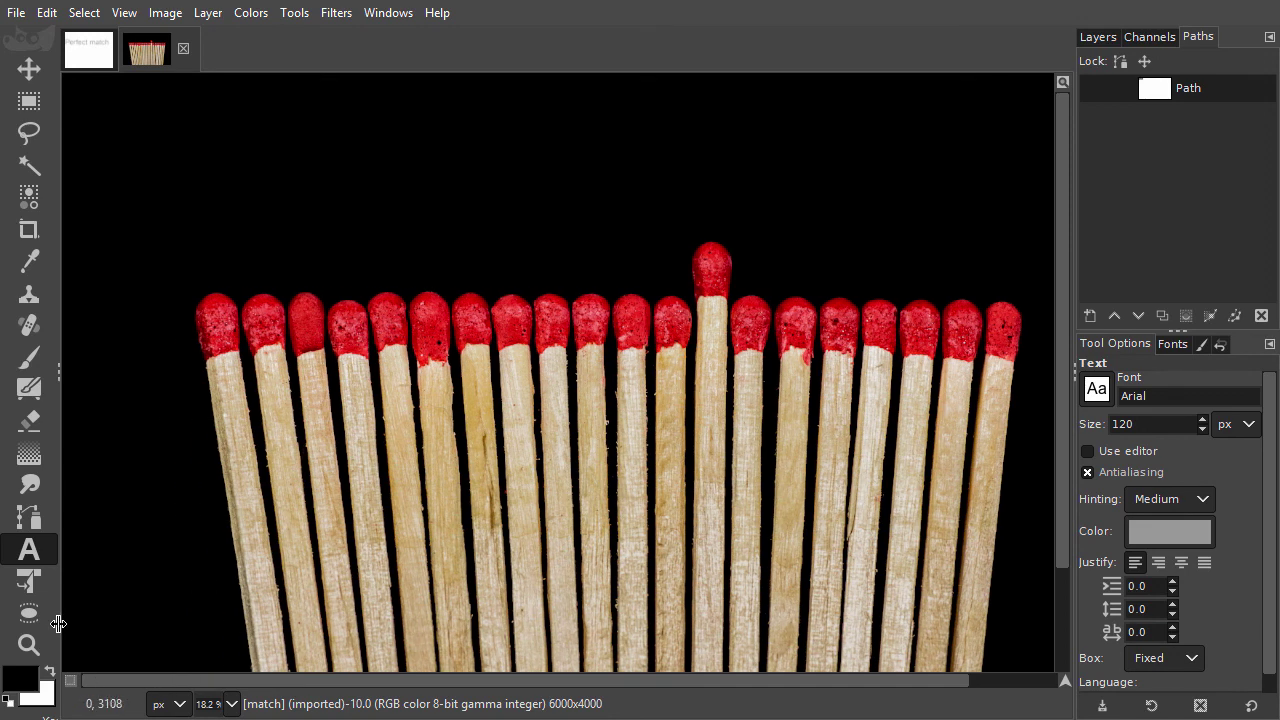
pyautogui.click(33, 584)
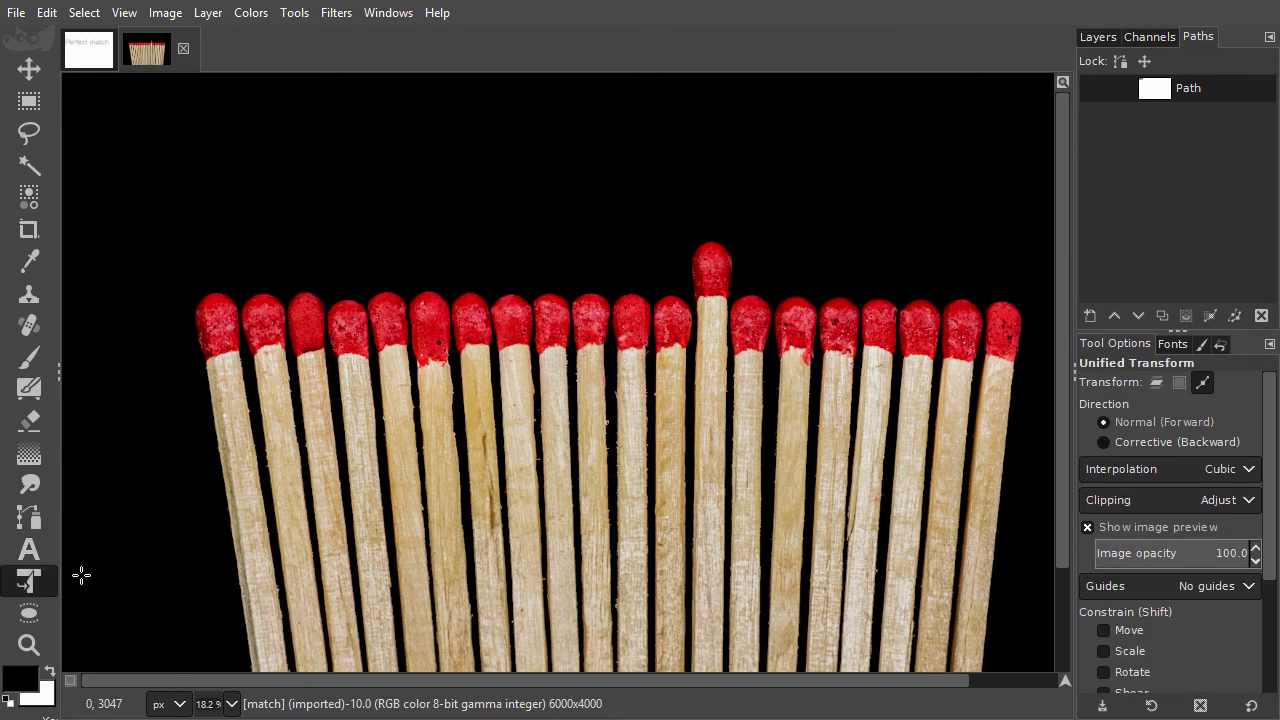
pyautogui.click(1202, 385)
pyautogui.click(1094, 88)
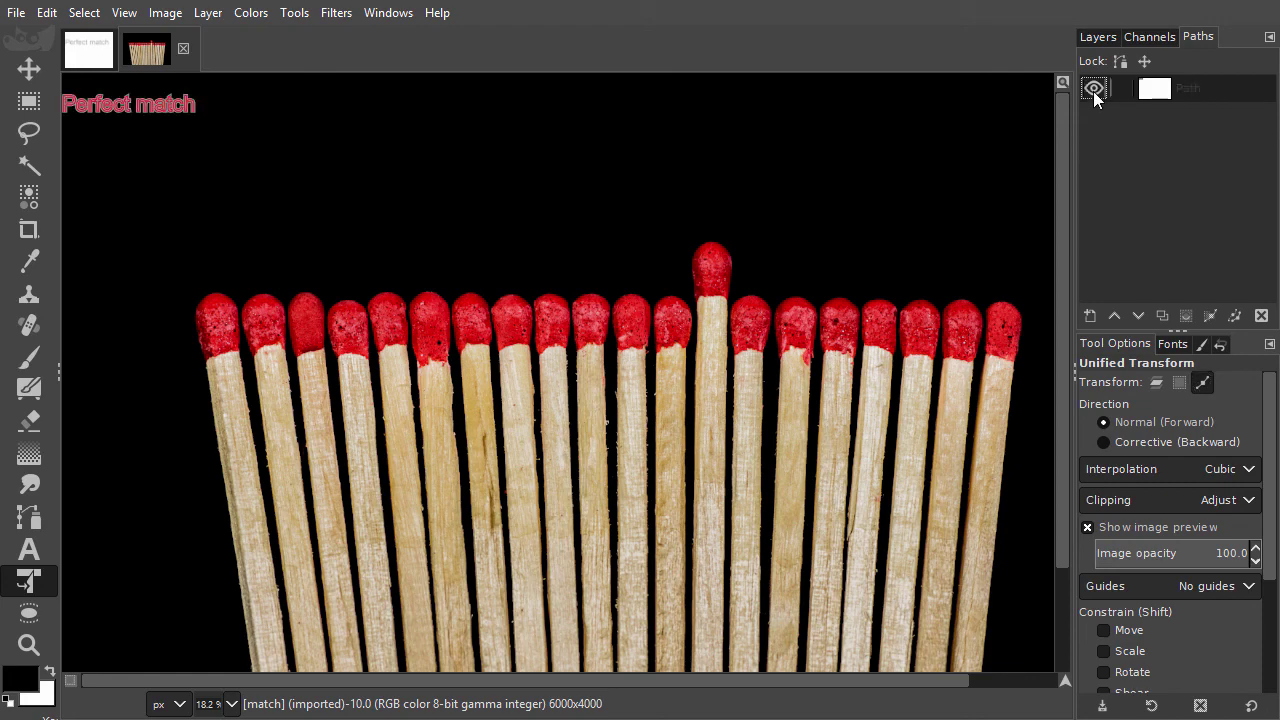
# - Scale the path about 6.5 times over the matches, apply it, and convert it to a selection
pyautogui.click(934, 170)
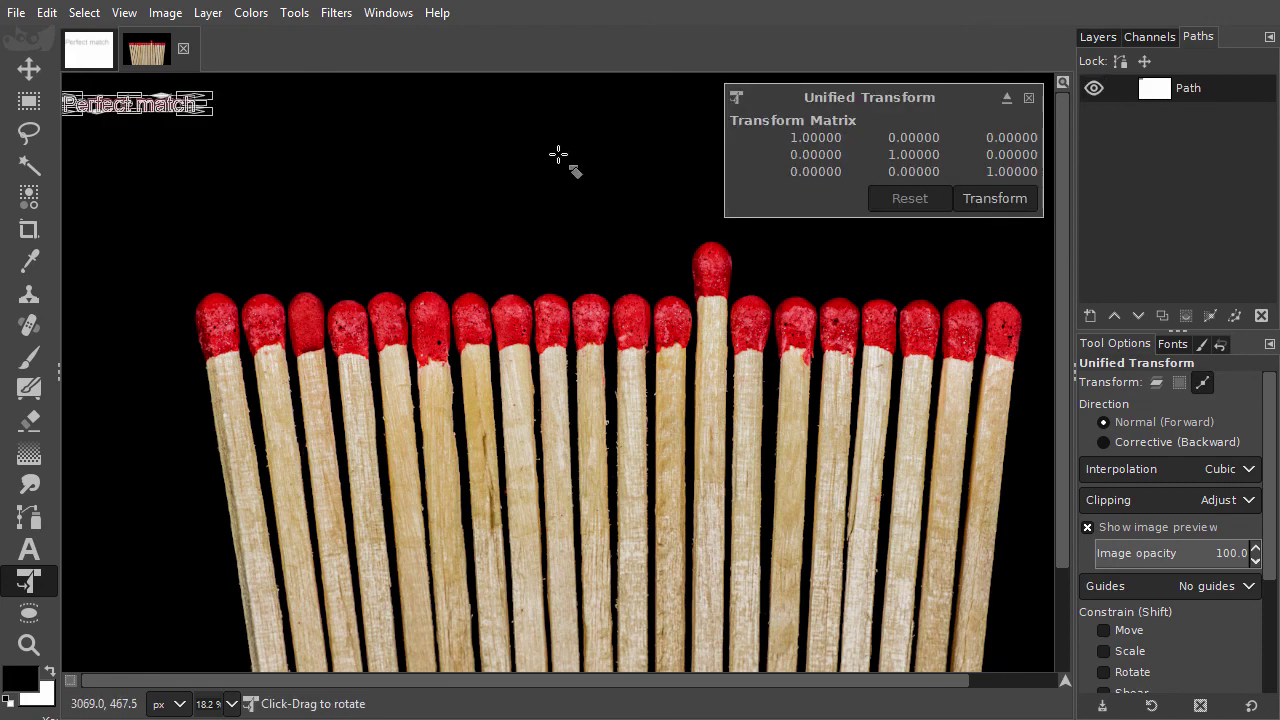
pyautogui.moveTo(220, 130); pyautogui.dragTo(900, 340)
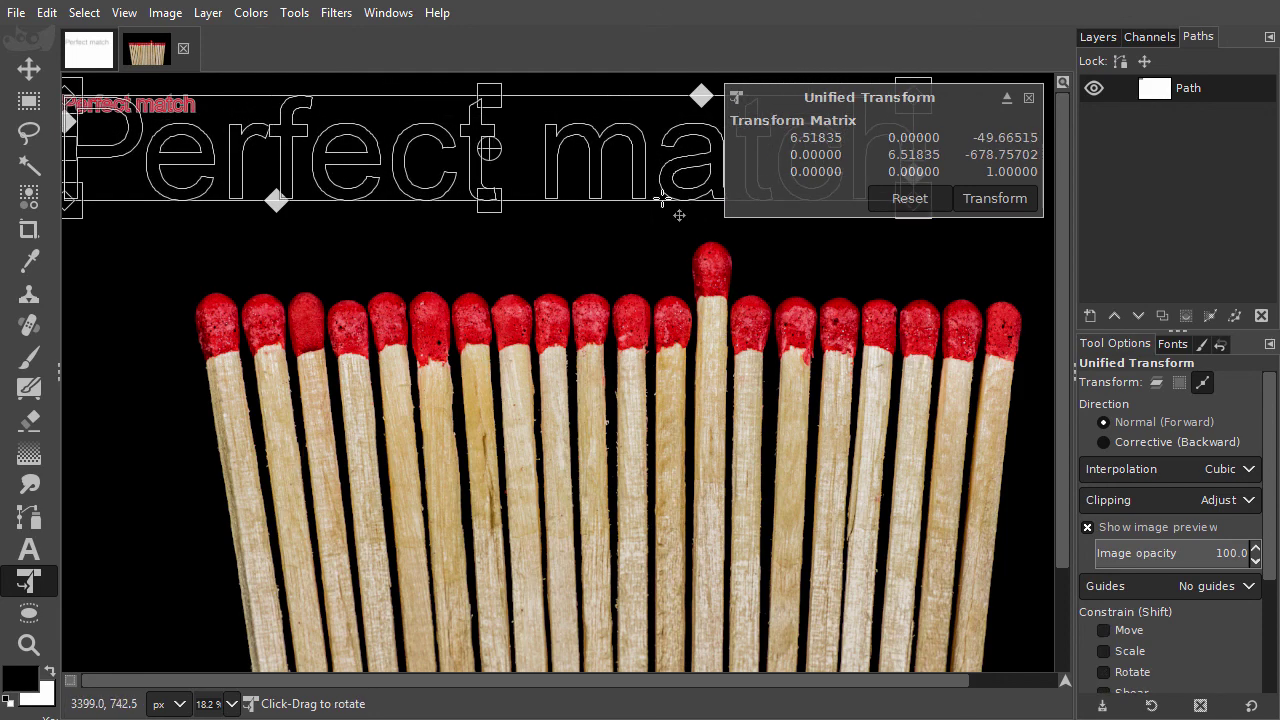
pyautogui.moveTo(709, 178); pyautogui.dragTo(768, 197)
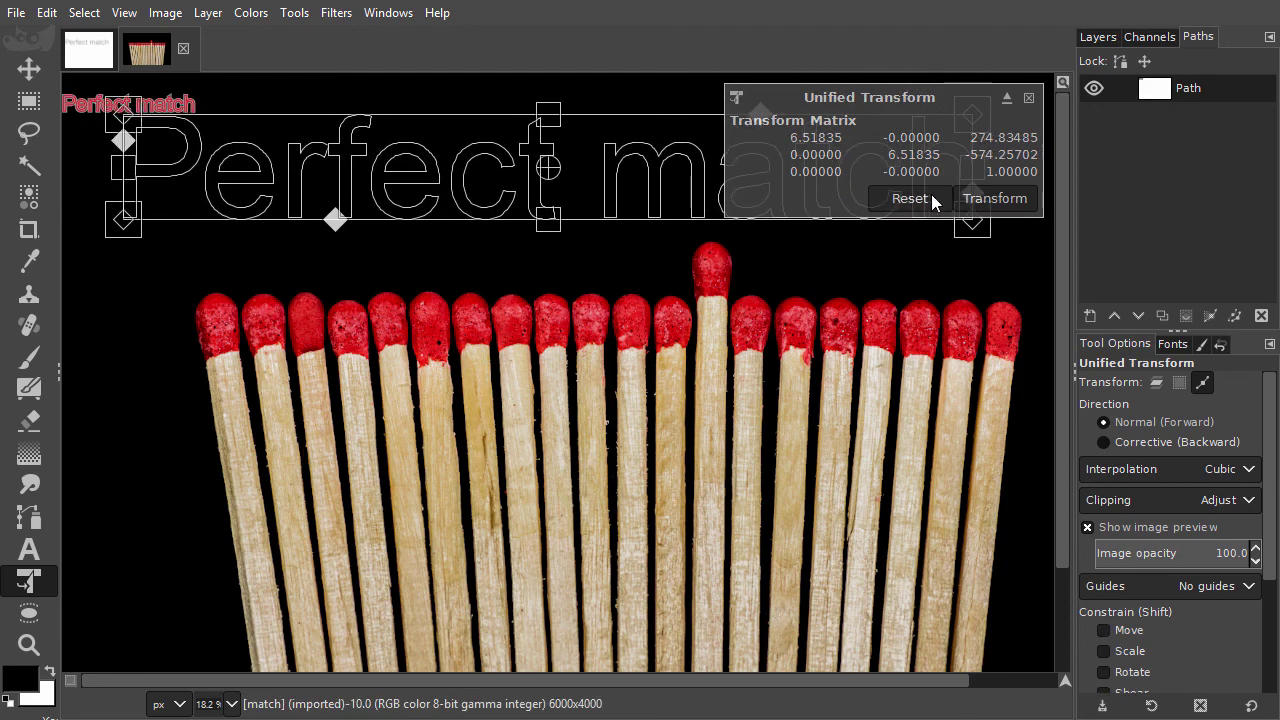
pyautogui.click(996, 196)
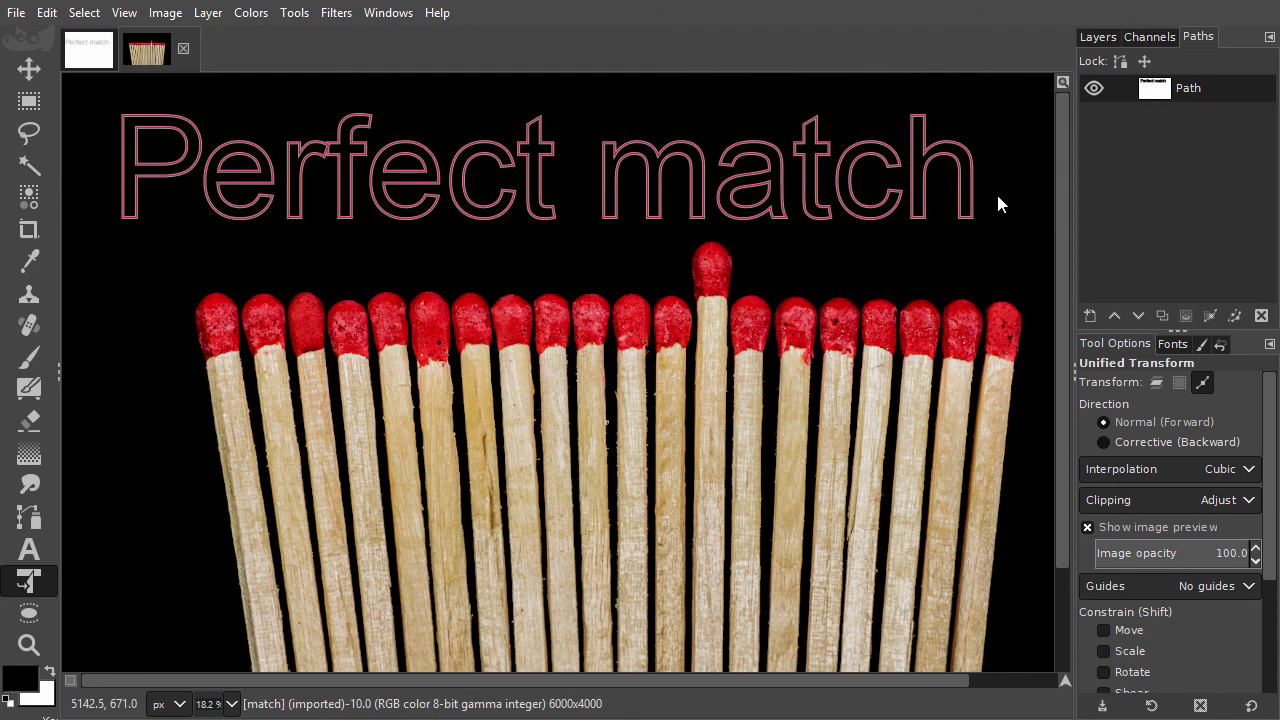
pyautogui.keyDown('alt'); pyautogui.click(1155, 92); pyautogui.keyUp('alt')
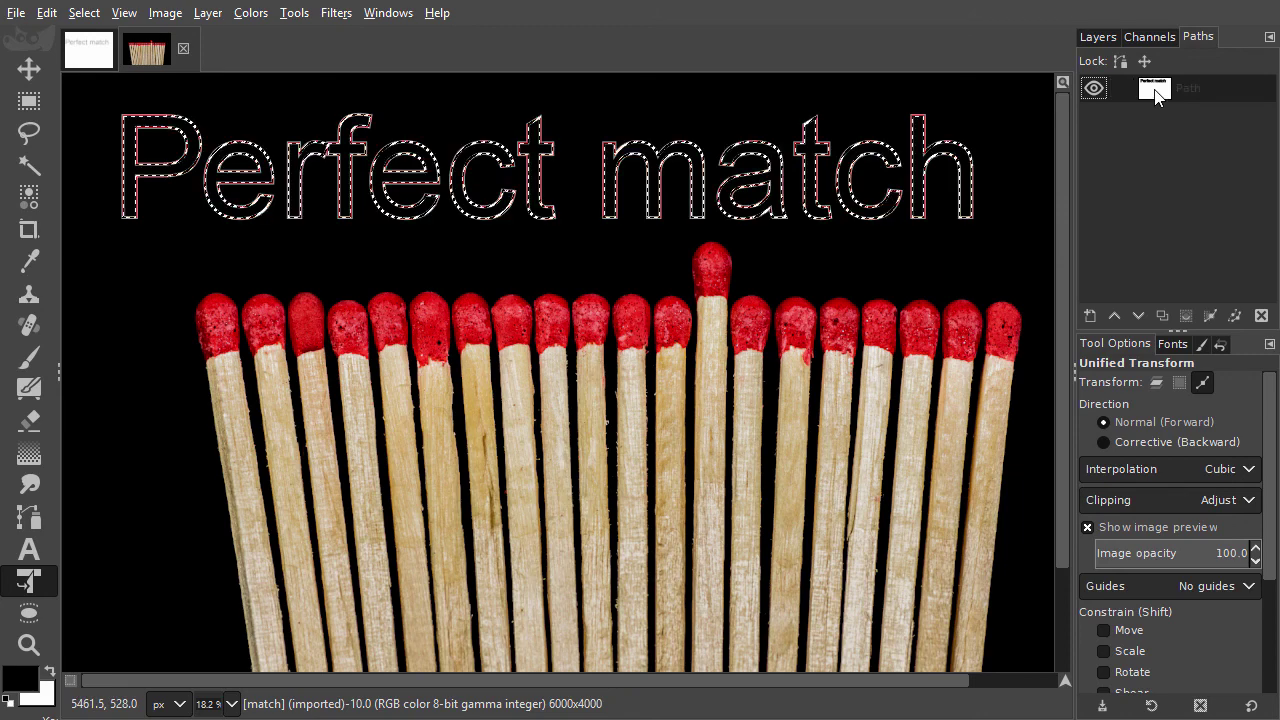
# - Hide the path, add a new layer, fill the lettering selection with white, and deselect
pyautogui.click(1093, 88)
pyautogui.click(1097, 37)
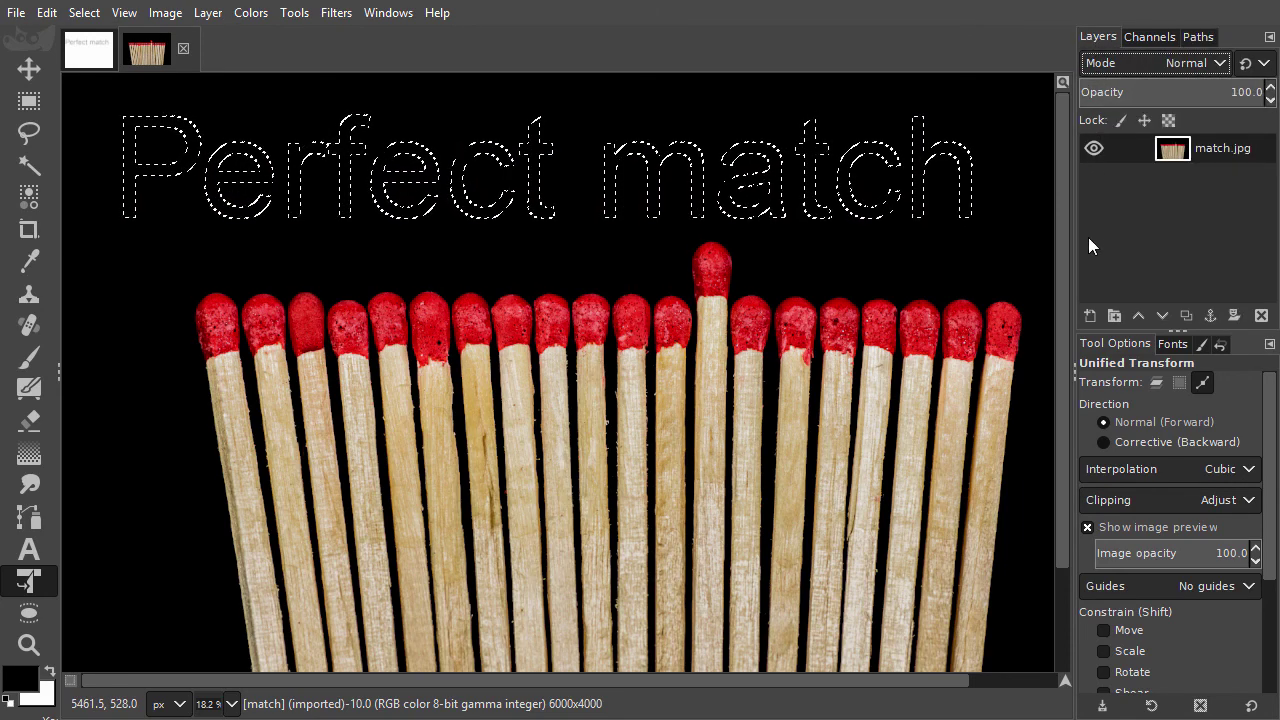
pyautogui.keyDown('shift'); pyautogui.click(1088, 315); pyautogui.keyUp('shift')
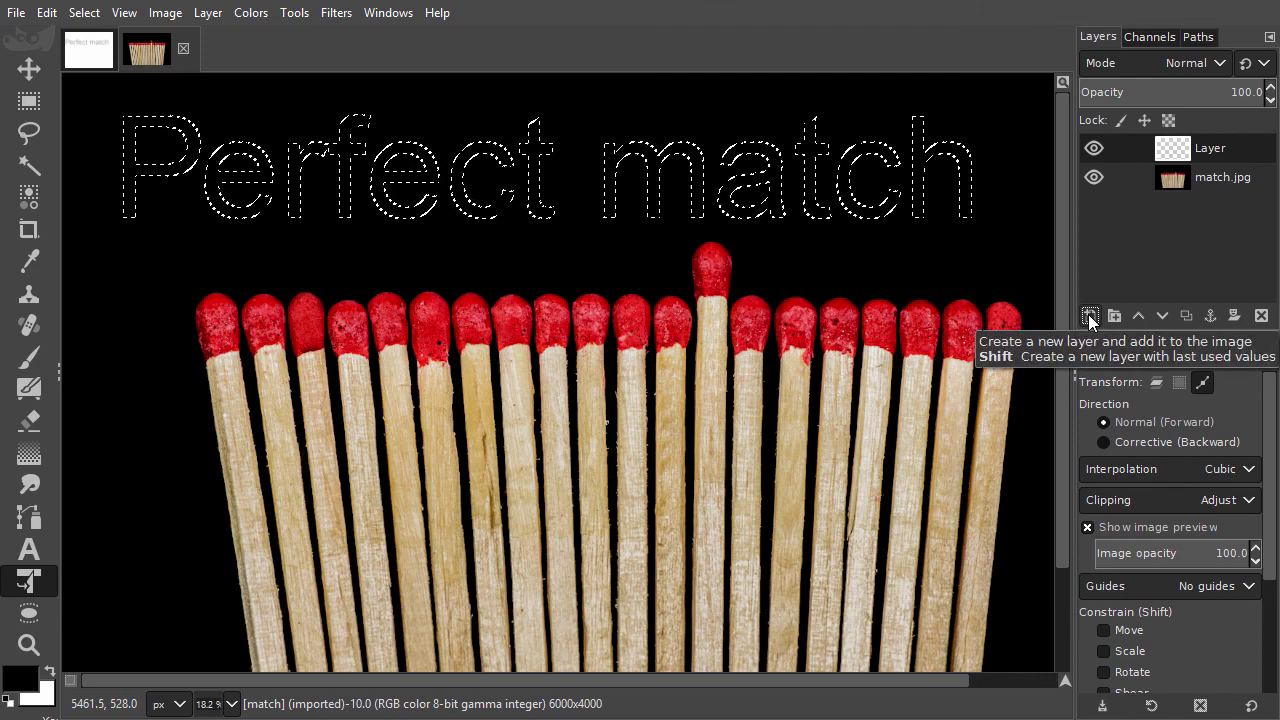
pyautogui.hotkey('ctrl', '.')
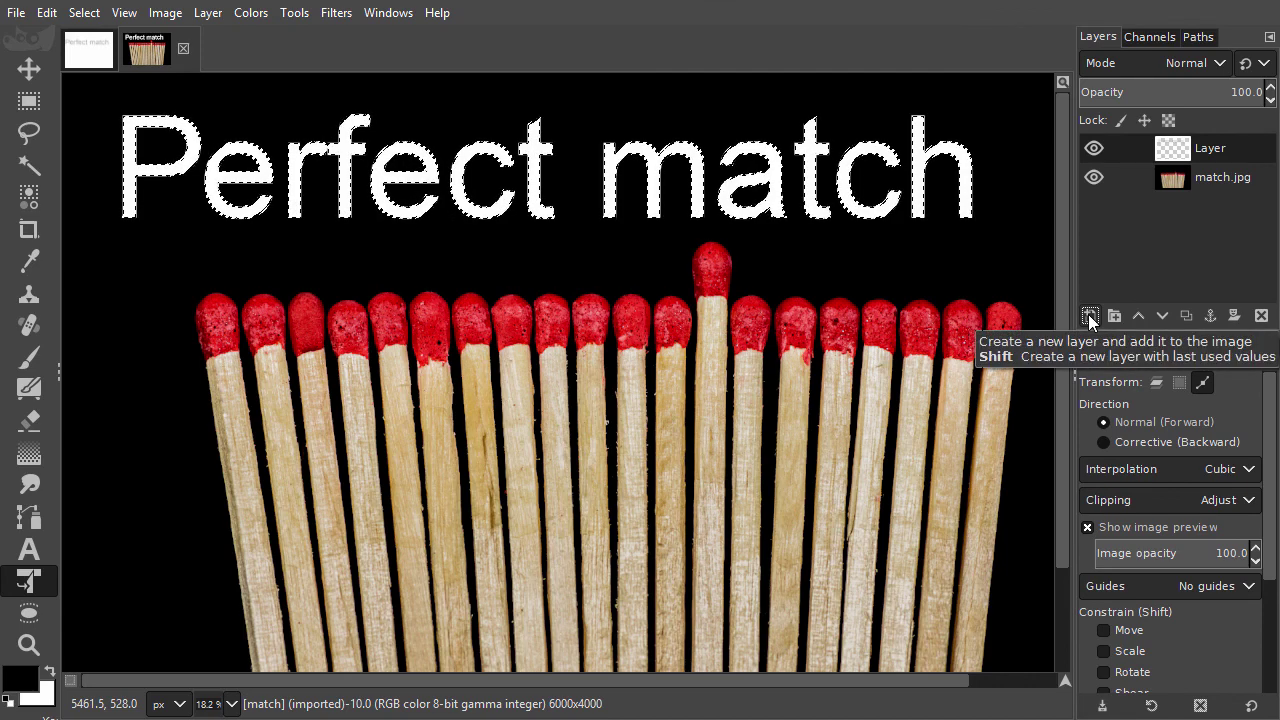
pyautogui.hotkey('ctrl', 'shift', 'a')
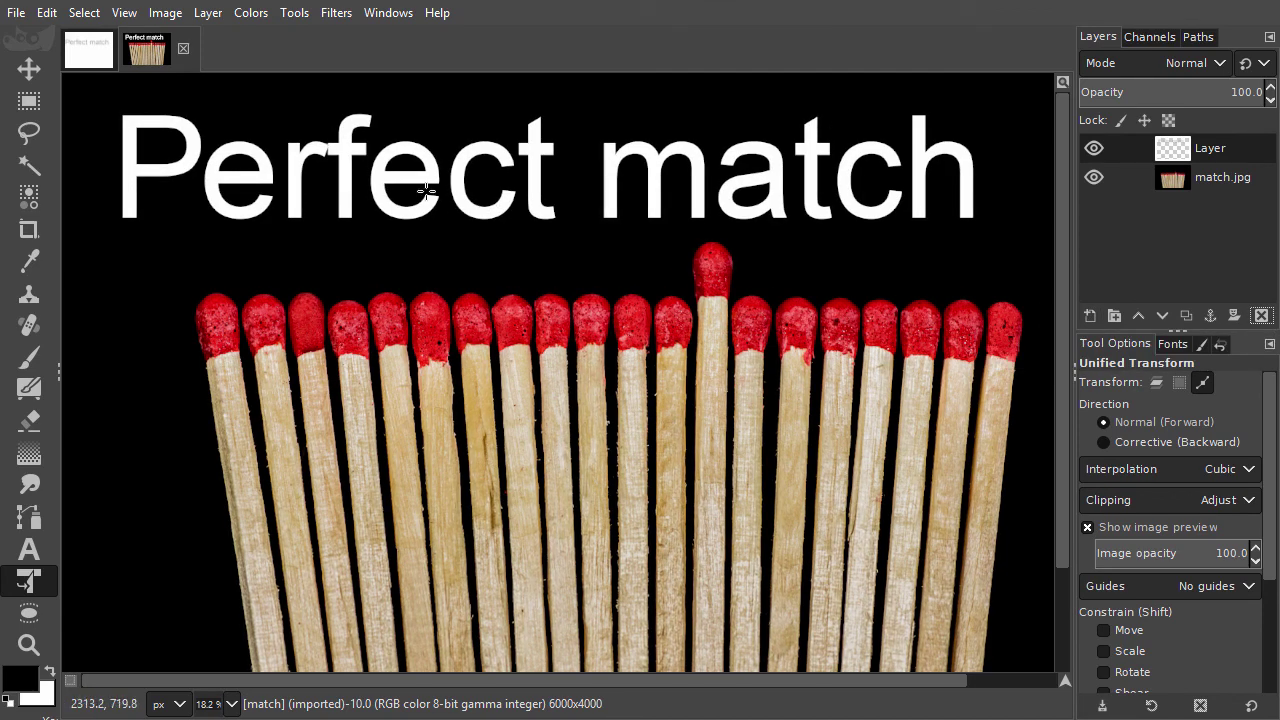
# - Rotate the Perfect match layer on the Untitled image 90° clockwise so it runs vertically
pyautogui.click(95, 58)
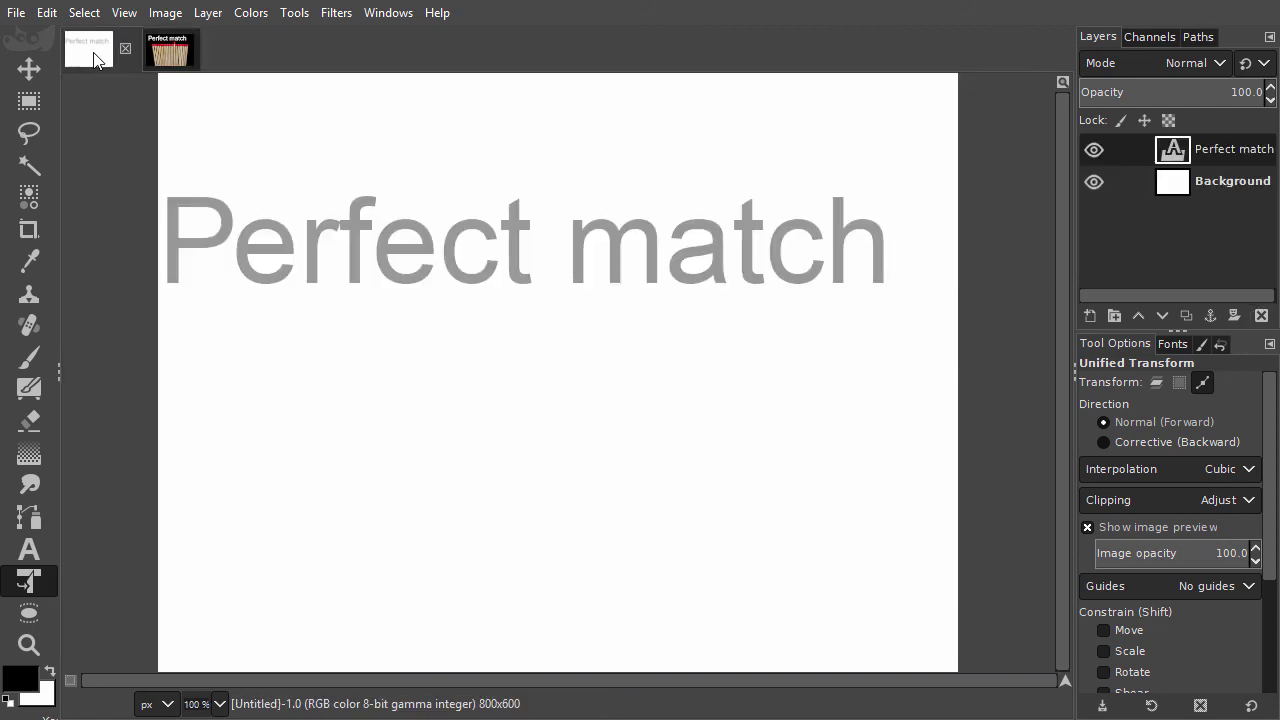
pyautogui.click(213, 17)
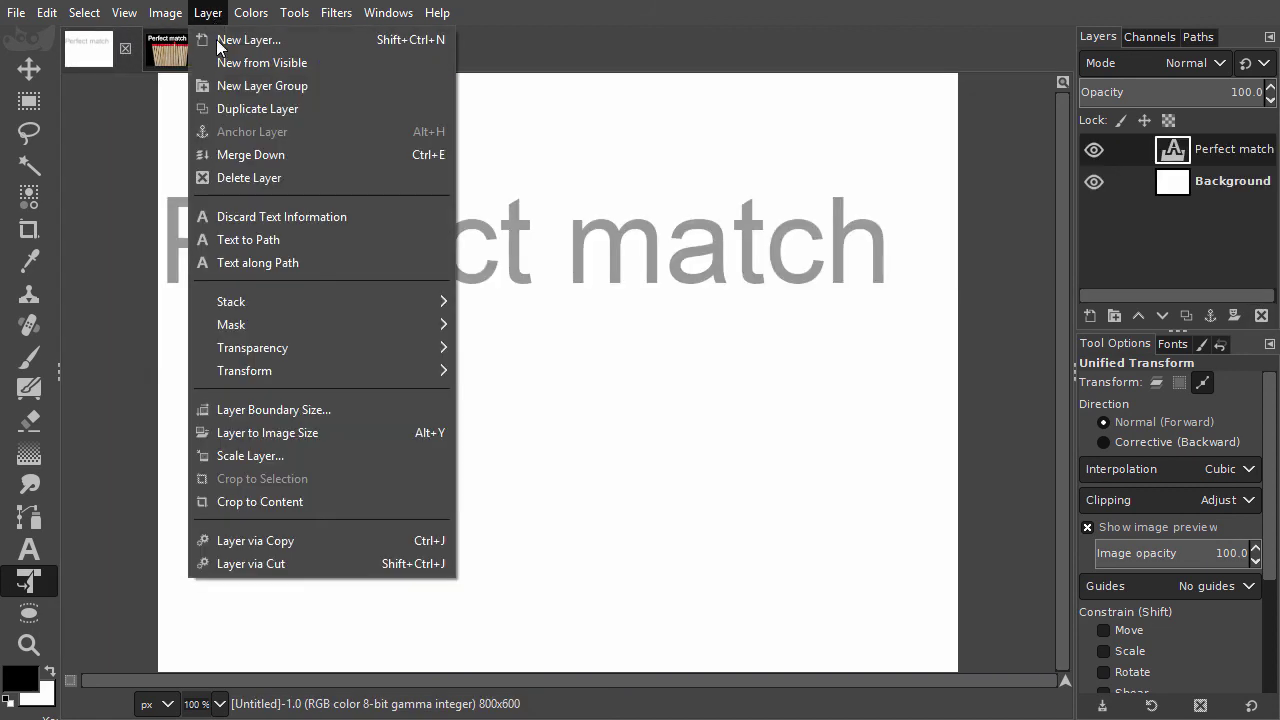
pyautogui.moveTo(243, 371)
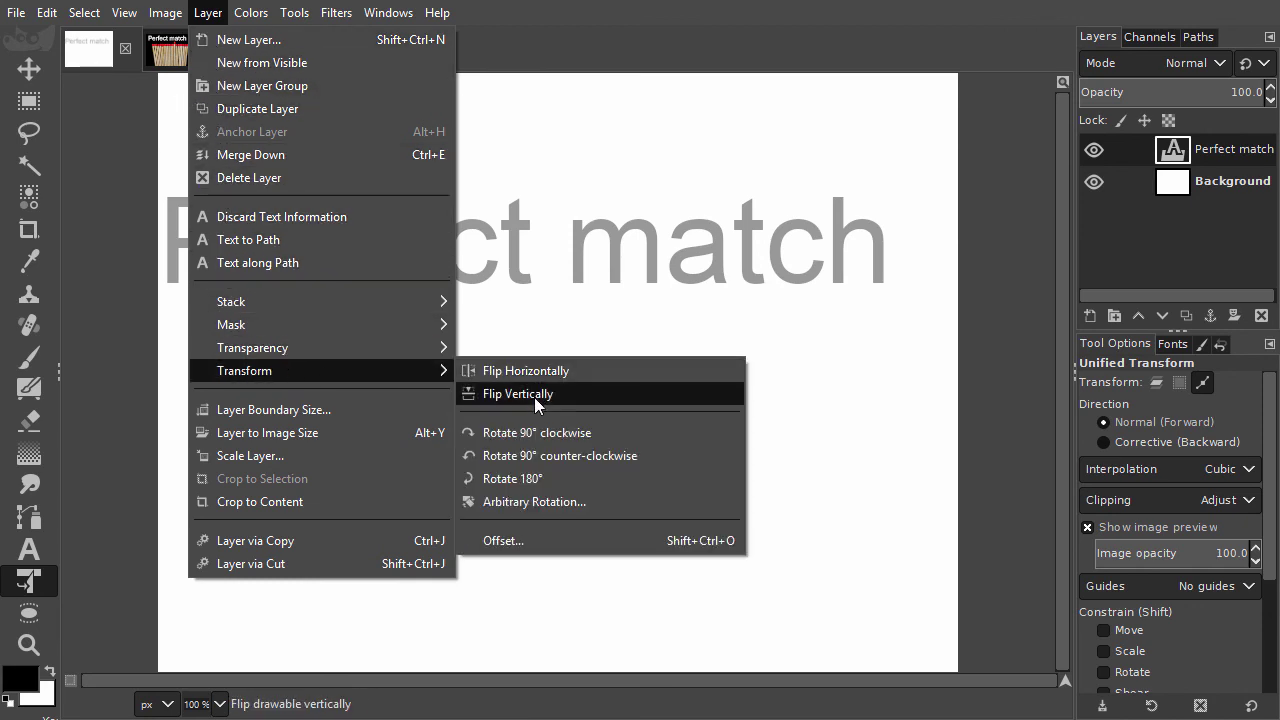
pyautogui.click(532, 431)
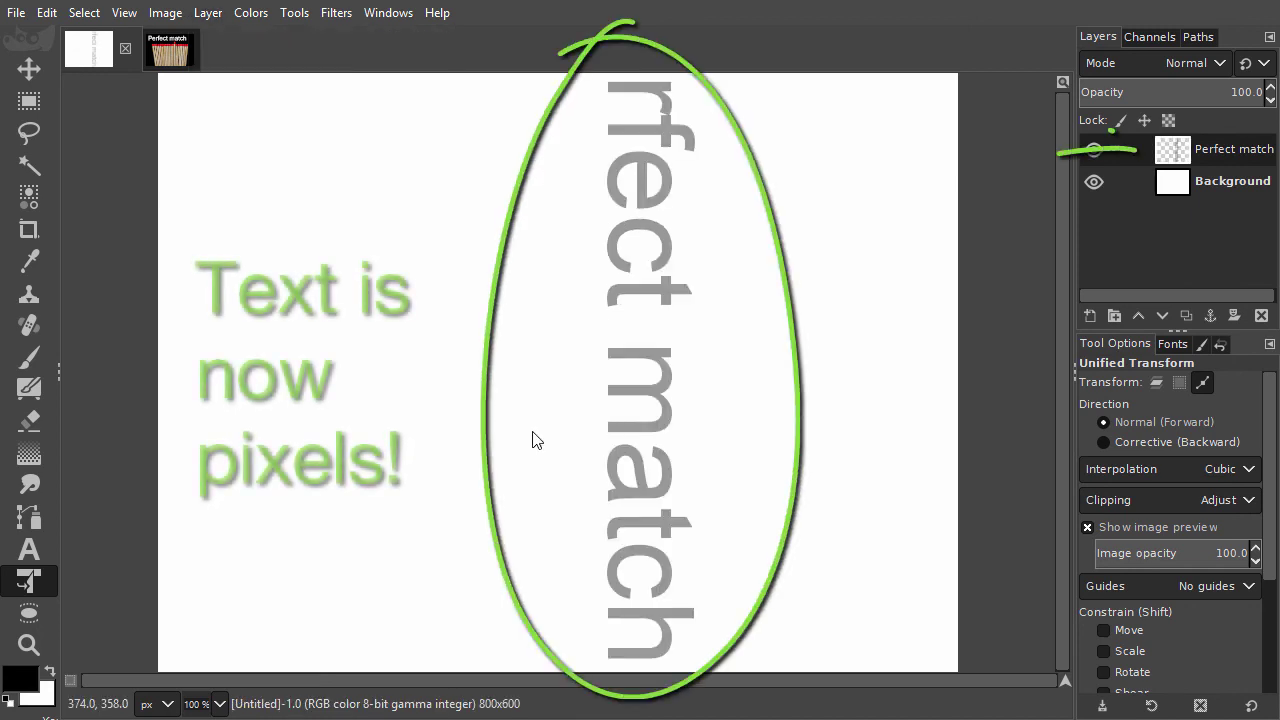
pyautogui.click(1170, 151)
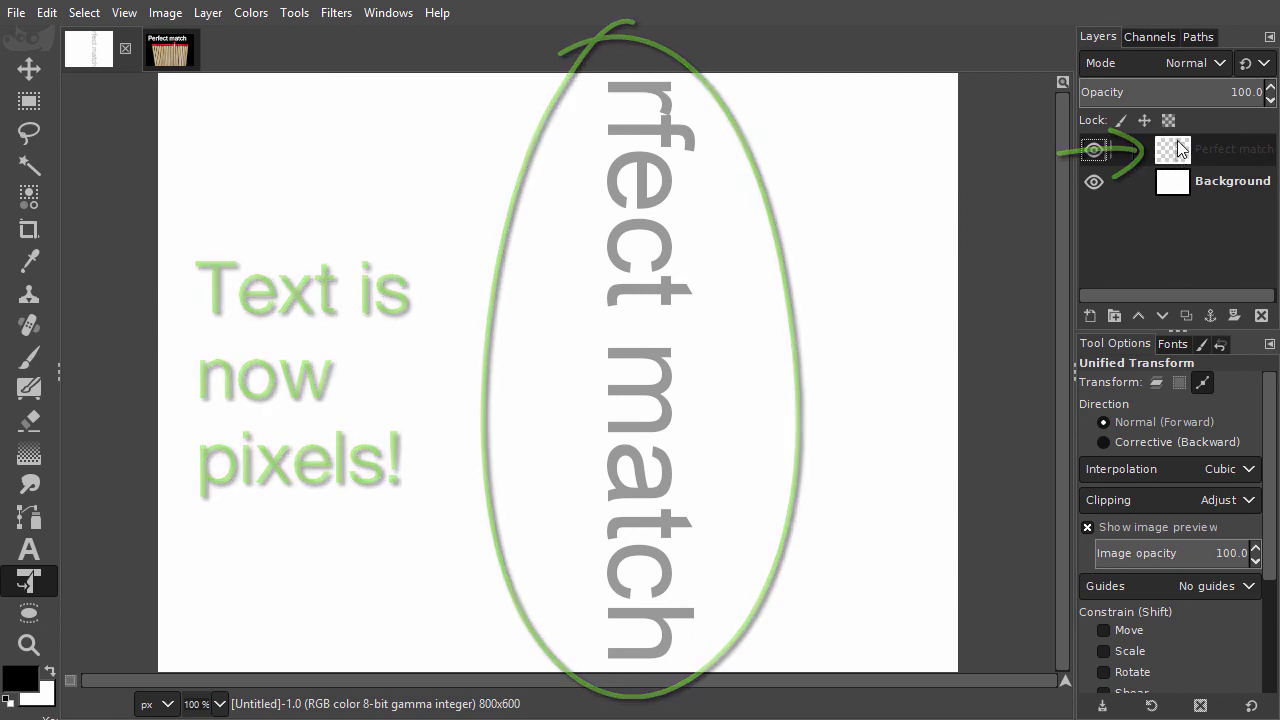
# - Undo the rotation and replace the Perfect match text with 'Hotel'
pyautogui.hotkey('ctrl', 'z')
pyautogui.doubleClick(1172, 149)
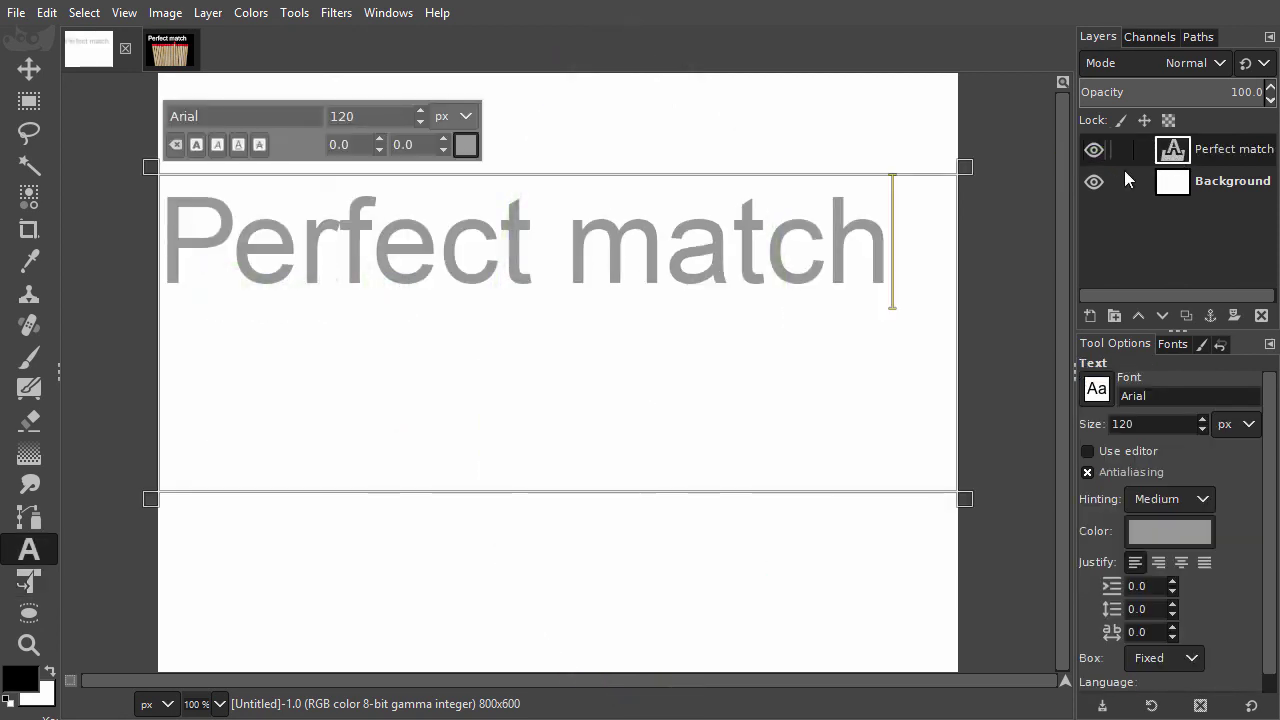
pyautogui.moveTo(892, 250); pyautogui.dragTo(171, 266)
pyautogui.write('Hotel')
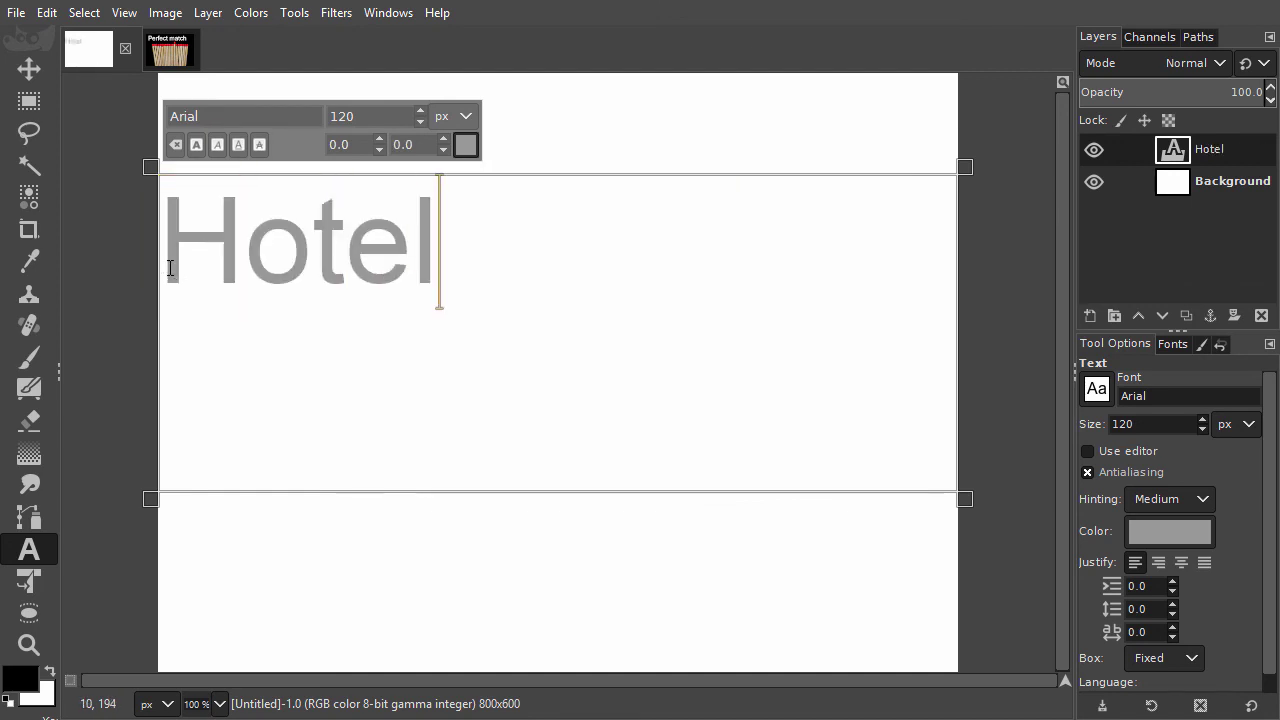
# - Make Hotel run vertical, left to right (mixed), and size it at 80 px
pyautogui.rightClick(242, 262)
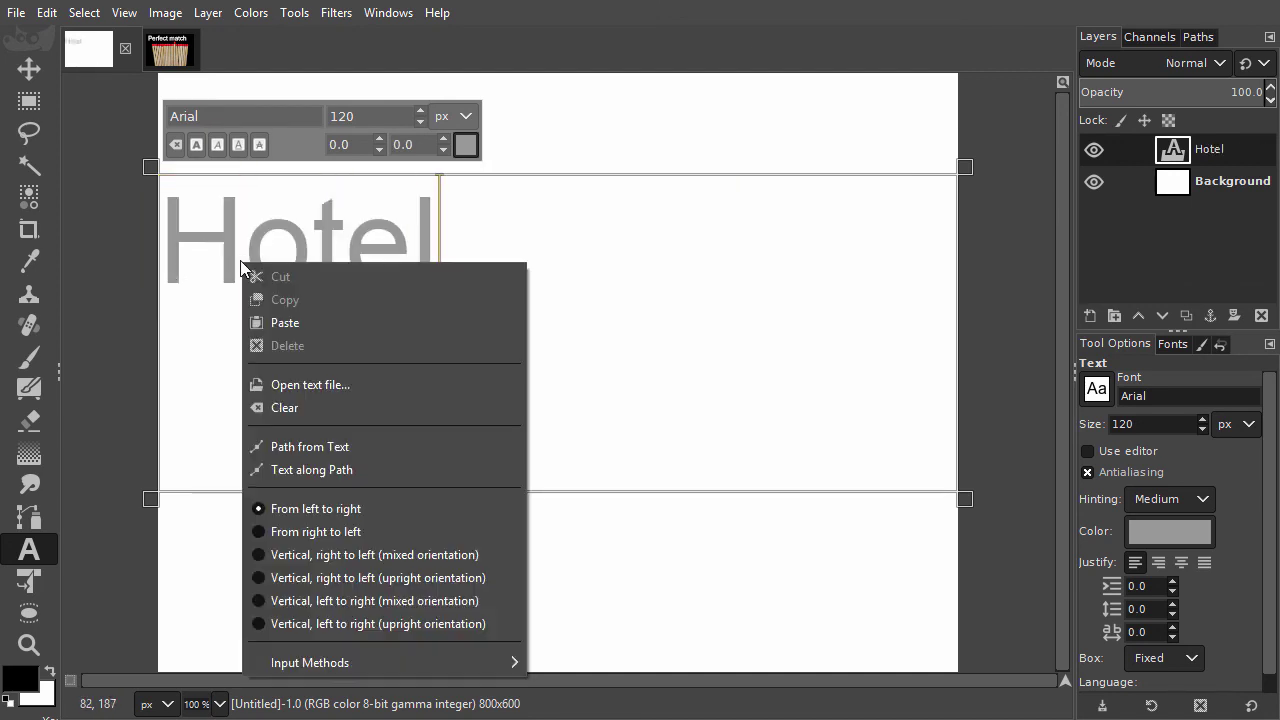
pyautogui.click(323, 600)
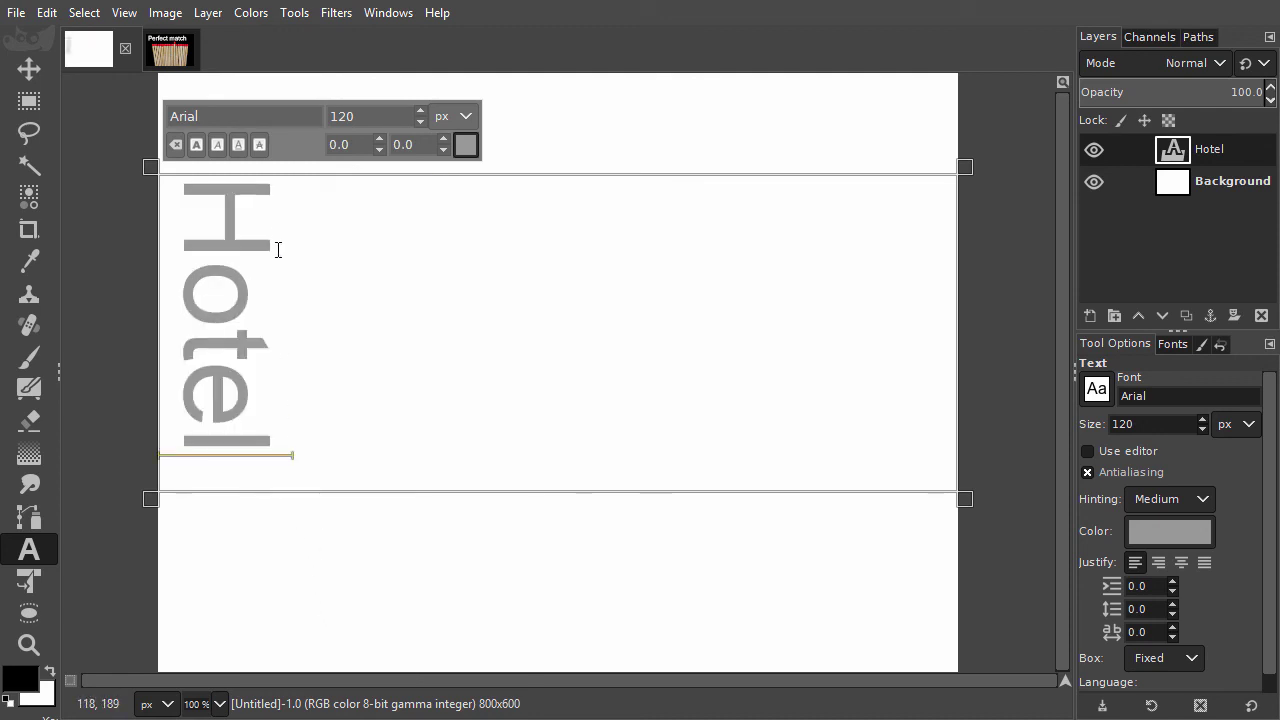
pyautogui.moveTo(271, 188); pyautogui.dragTo(243, 450)
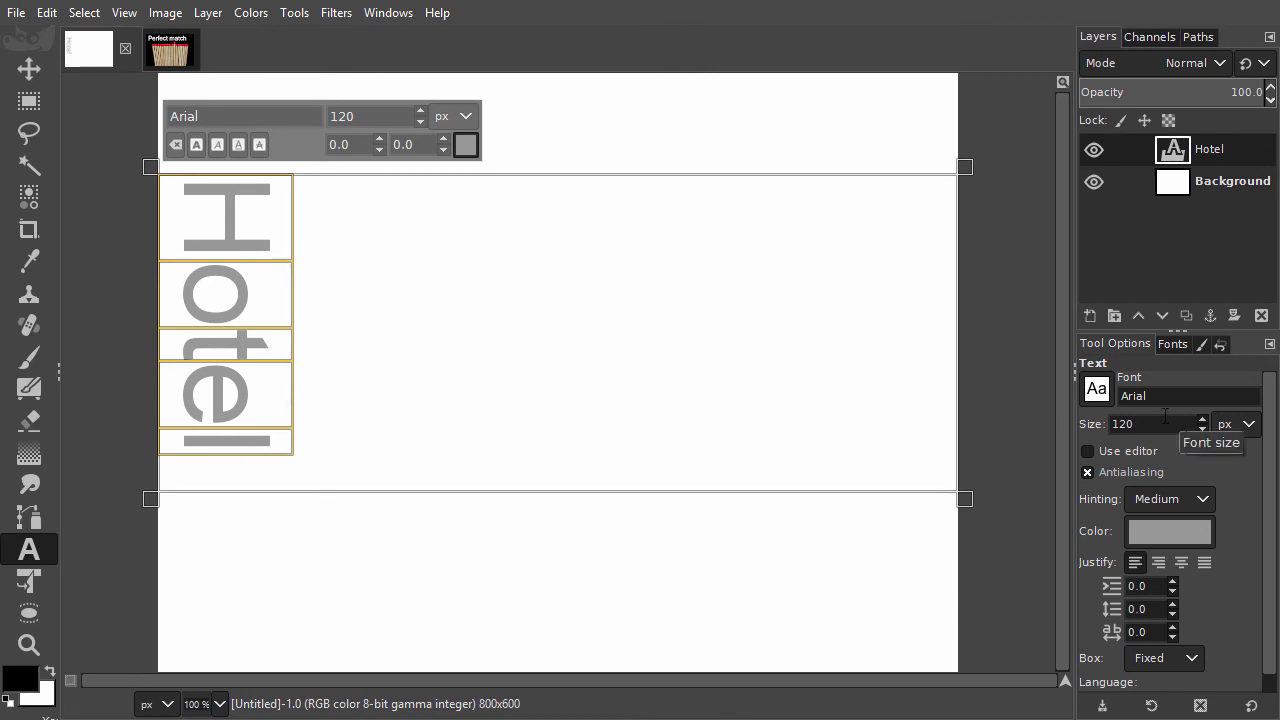
pyautogui.scroll(-17, 1165, 420)
pyautogui.scroll(-20, 1165, 415)
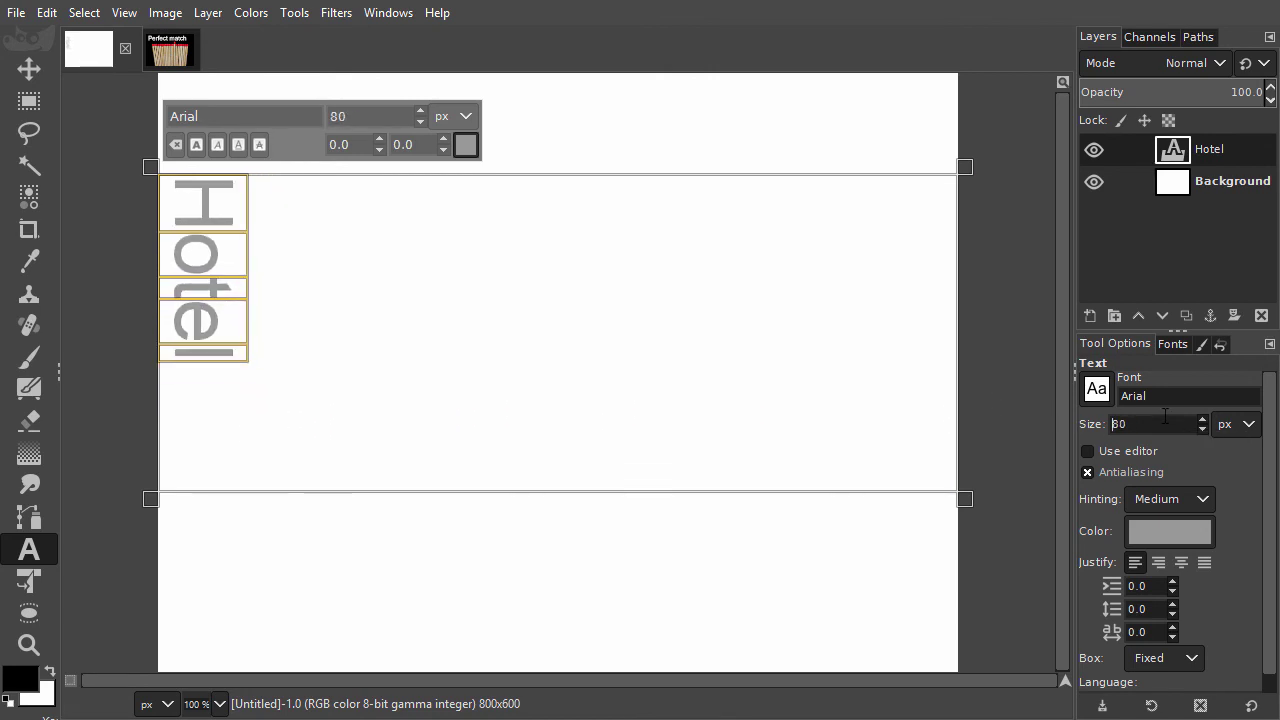
# - Set the Hotel text colour to orange ff5d00
pyautogui.click(1170, 531)
pyautogui.click(1214, 635)
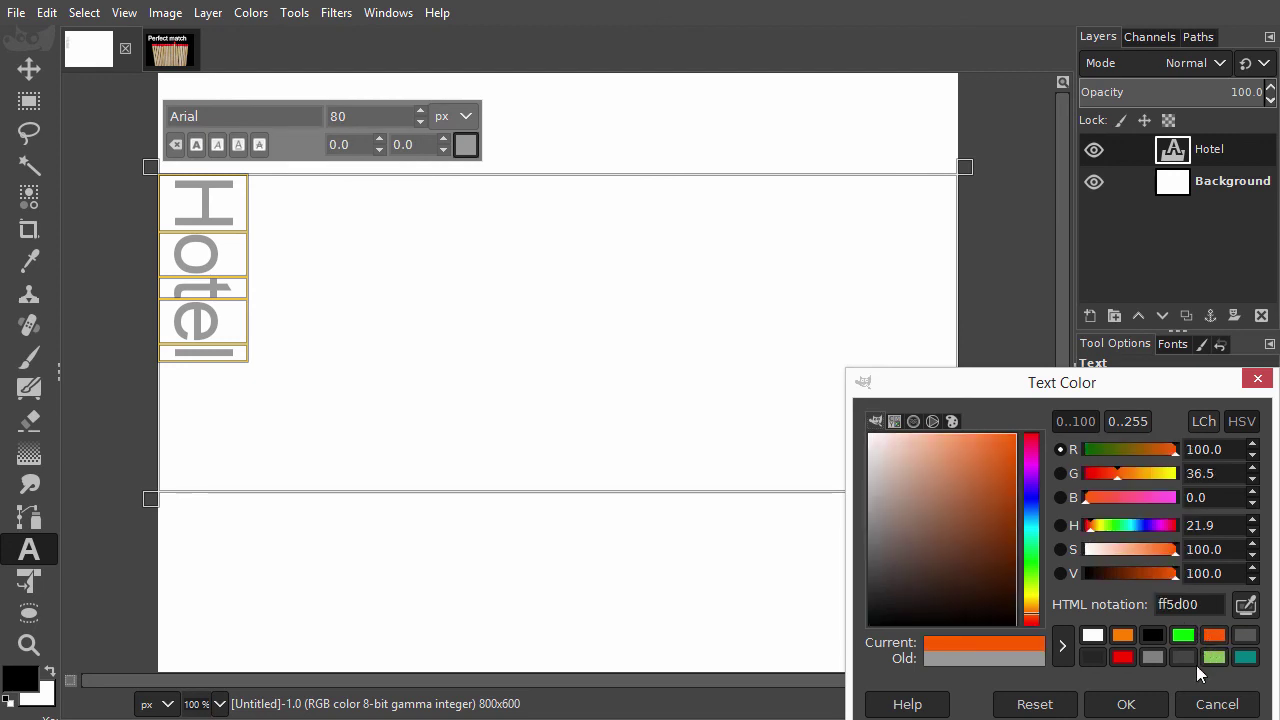
pyautogui.click(1126, 704)
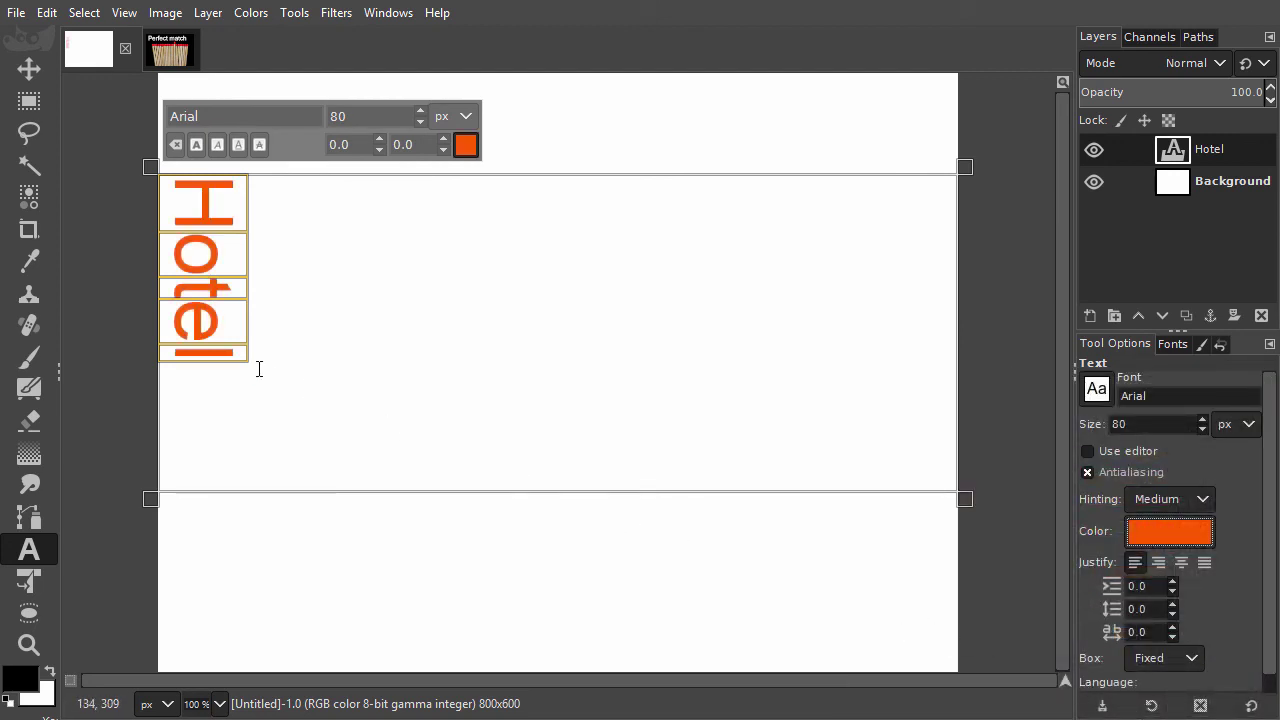
# - Stack Hotel upright, enlarge its text box, and set Vertical, right to left (upright orientation)
pyautogui.rightClick(219, 364)
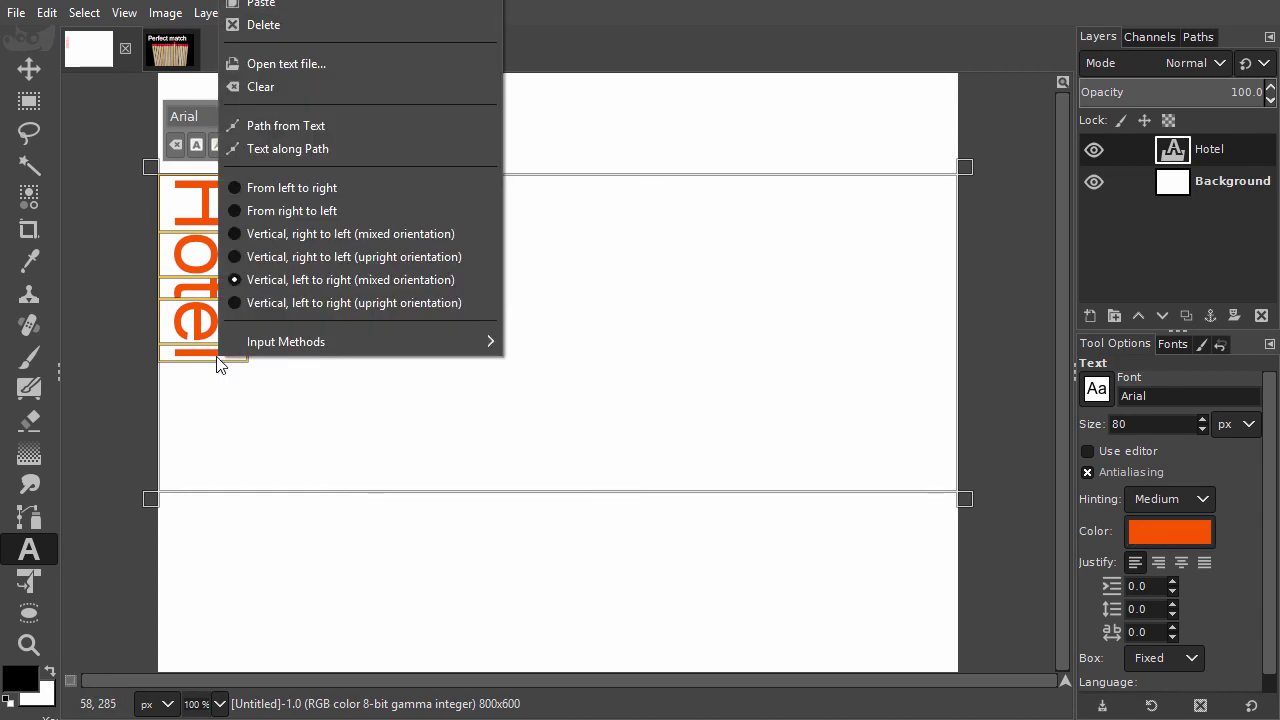
pyautogui.click(348, 302)
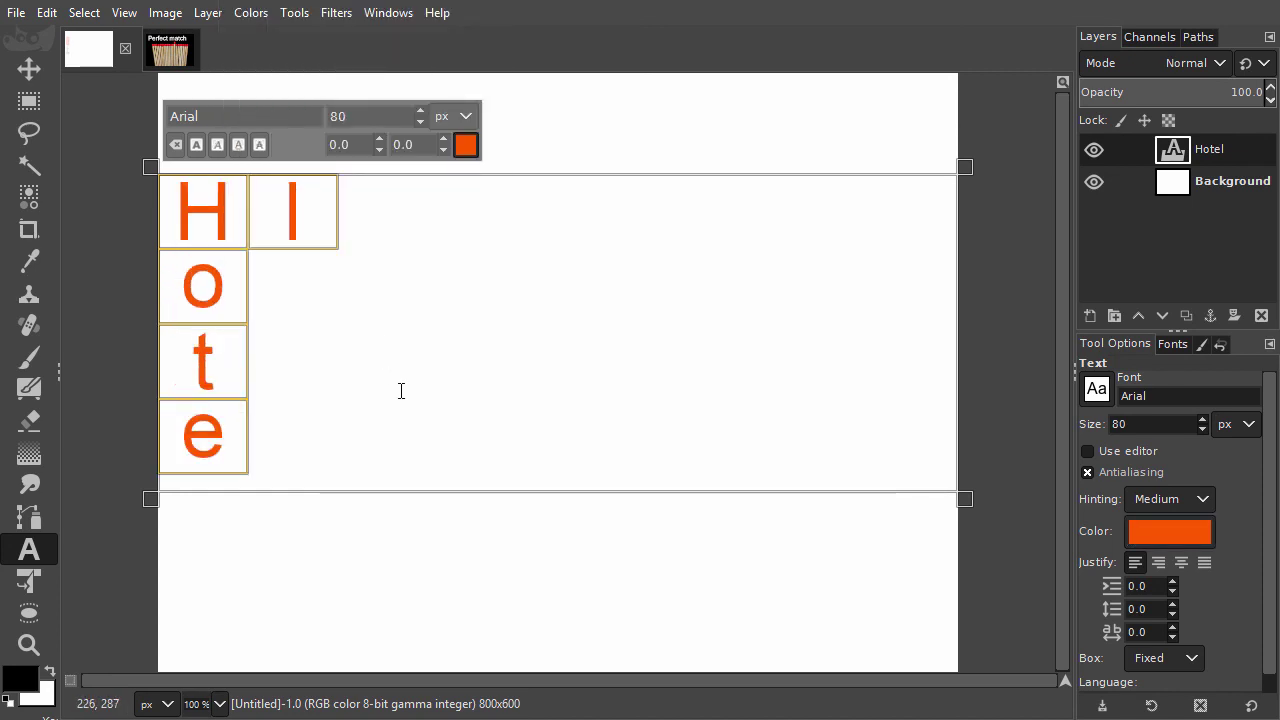
pyautogui.moveTo(457, 493); pyautogui.dragTo(480, 630)
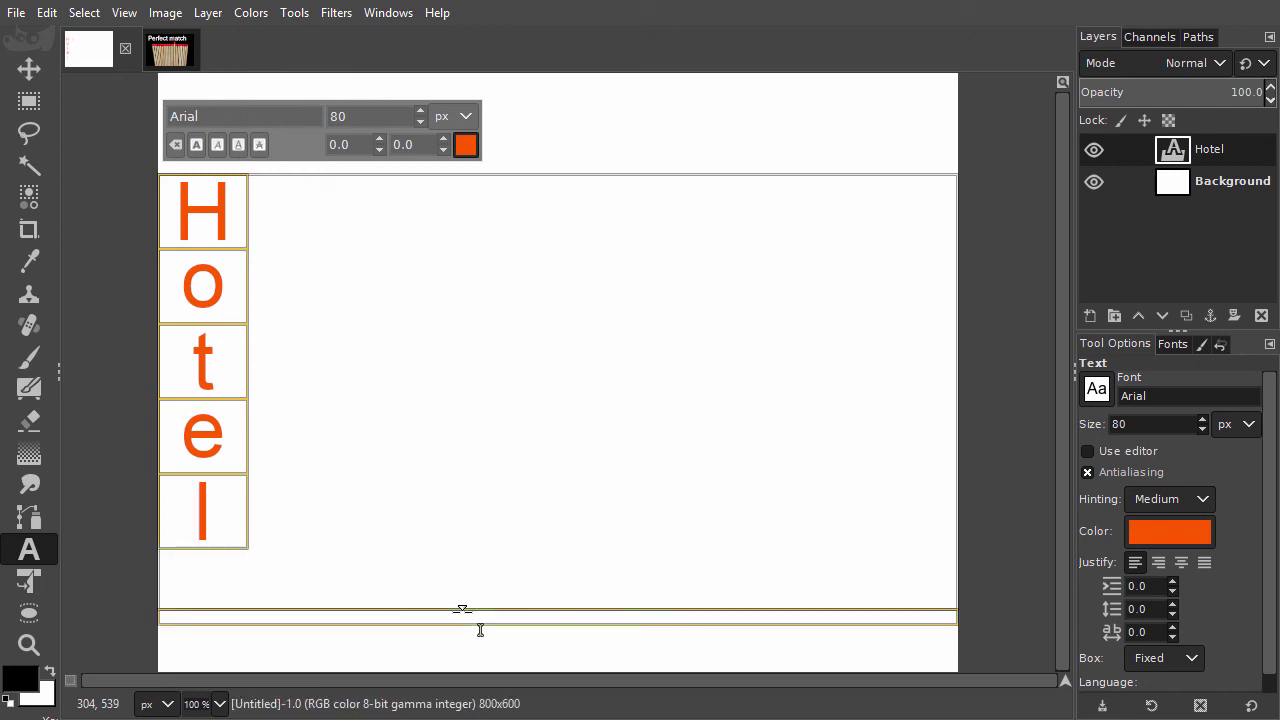
pyautogui.rightClick(266, 506)
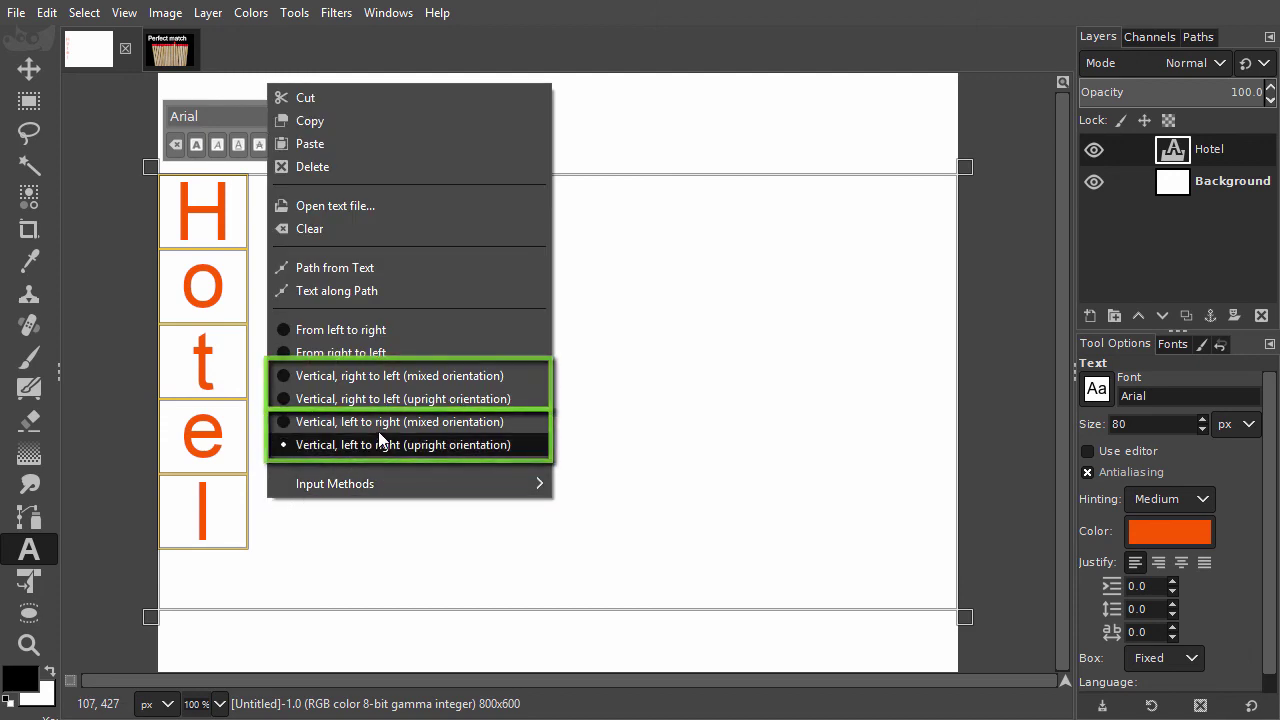
pyautogui.click(397, 398)
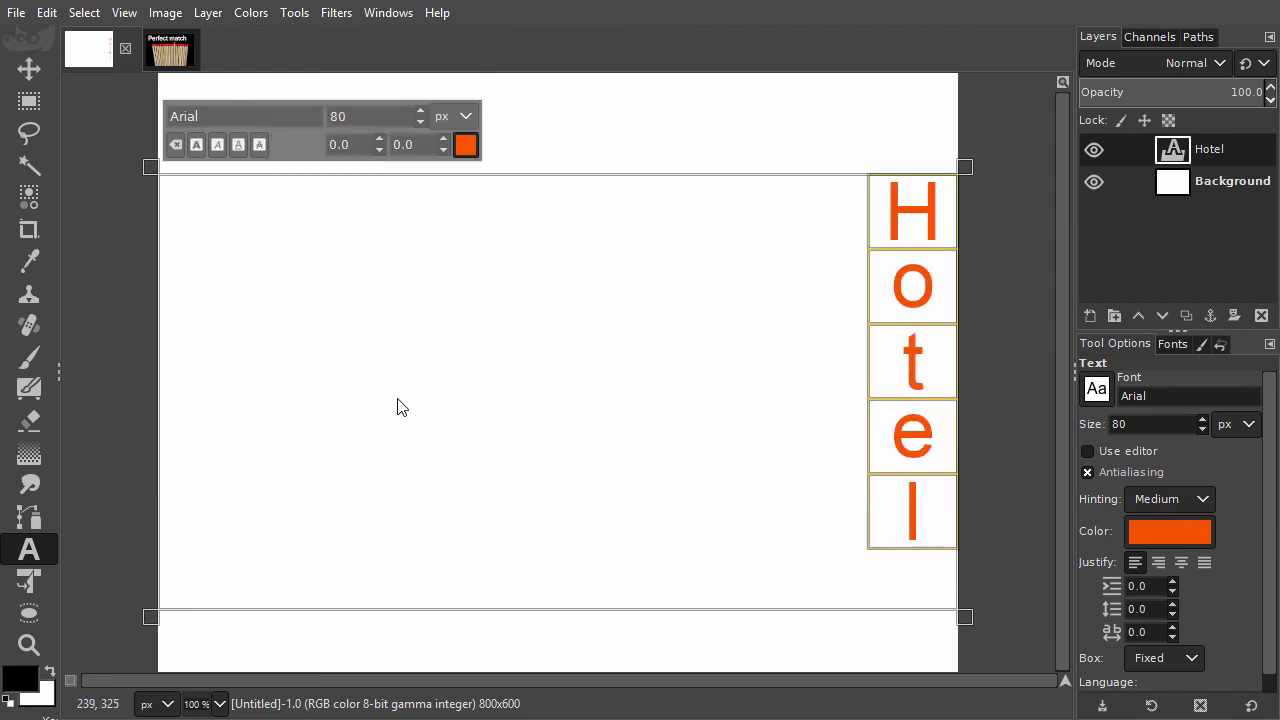